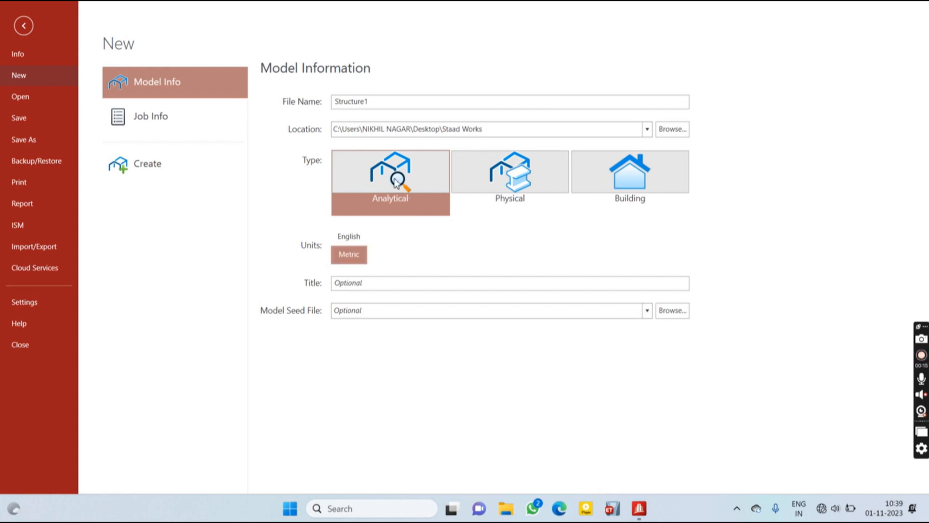
Create a new analytical model in metric units with the file name Combined Footing.
double_click(381, 100)
text(q)
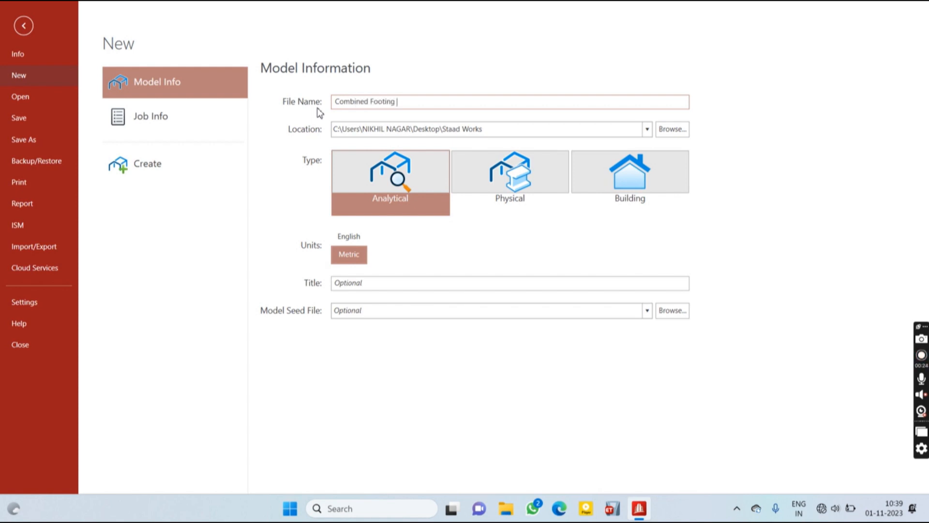
click(148, 167)
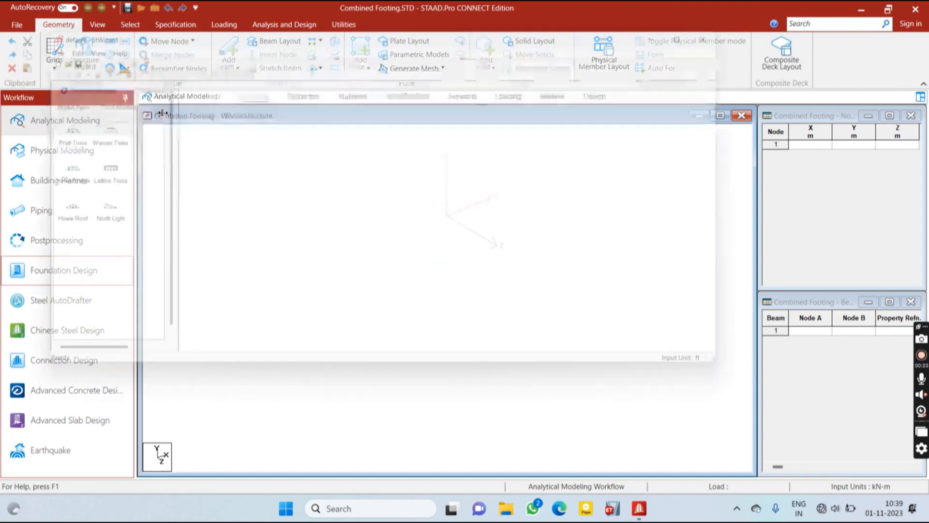
Set the structure wizard's units to meters.
click(29, 41)
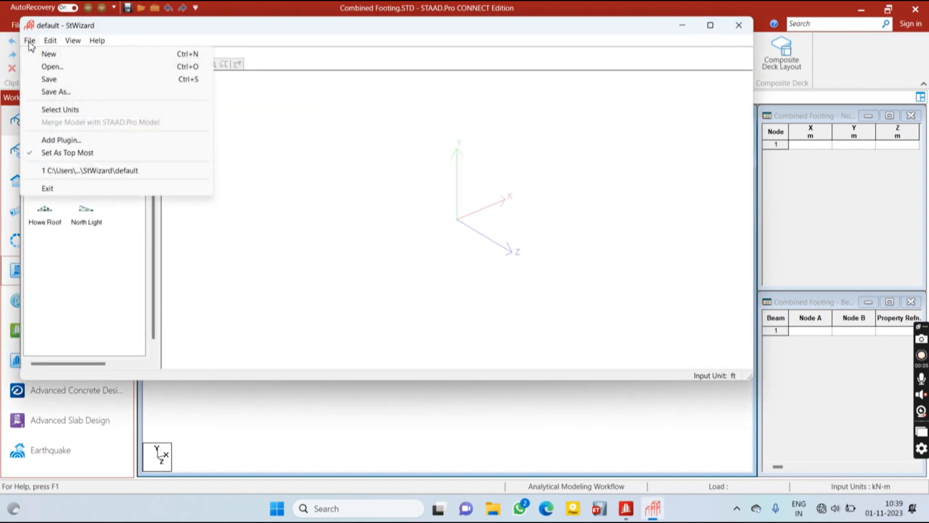
click(59, 109)
click(522, 254)
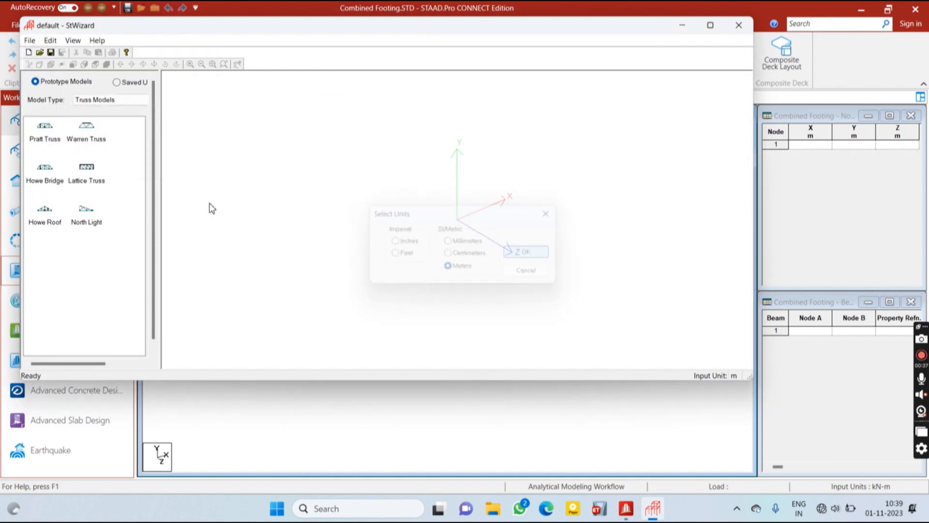
Start a Bay Frame from the frame prototype models with length 15 m, height 21 m and width 15 m.
click(87, 100)
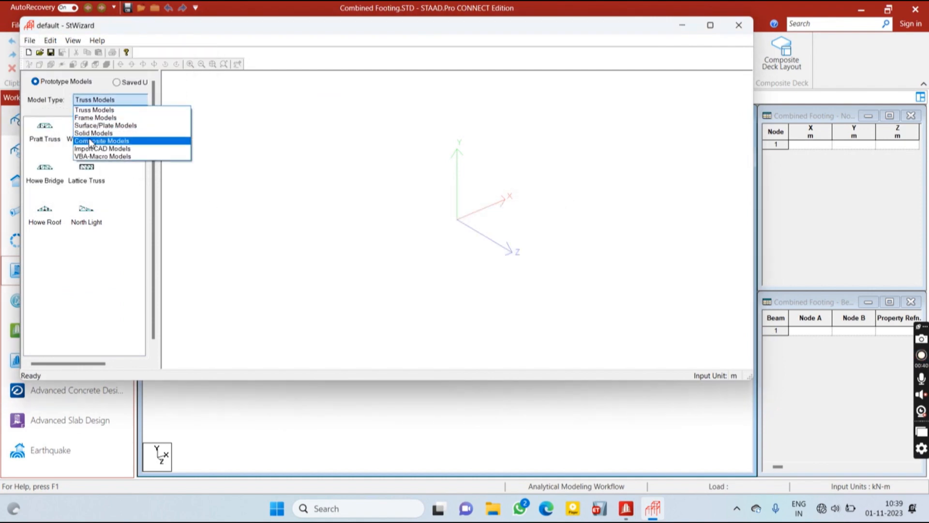
click(95, 118)
double_click(50, 141)
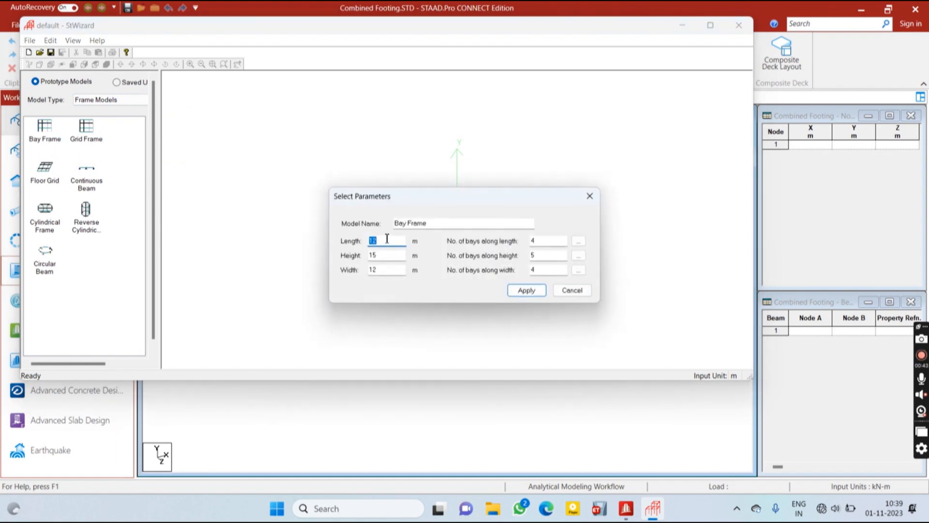
double_click(393, 272)
text(1)
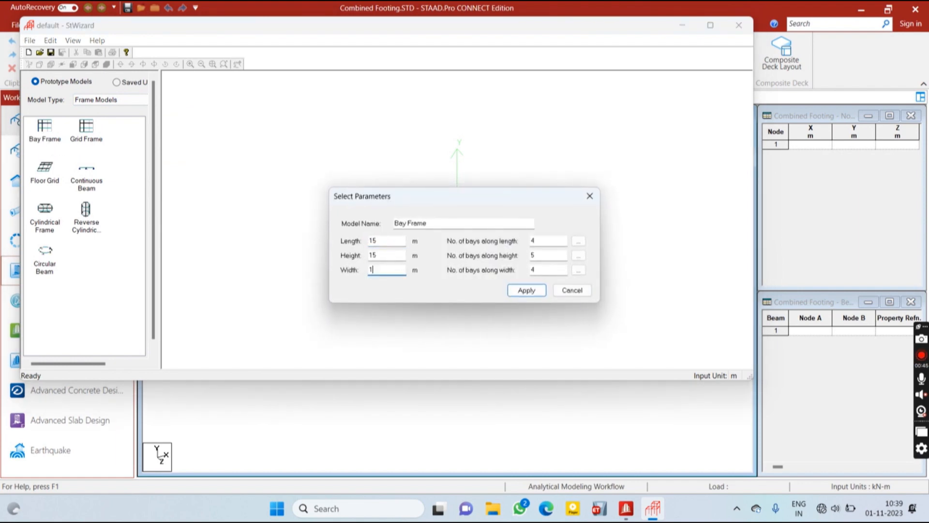
double_click(390, 255)
text(21)
Set 5 bays along the length, 7 along the height and 5 along the width, and generate the bay frame.
double_click(540, 240)
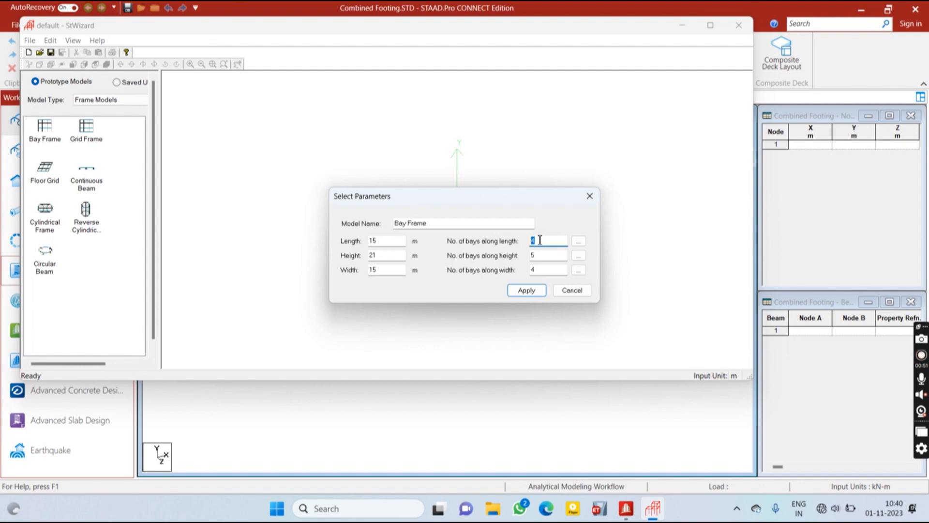
double_click(538, 270)
text(5)
double_click(547, 256)
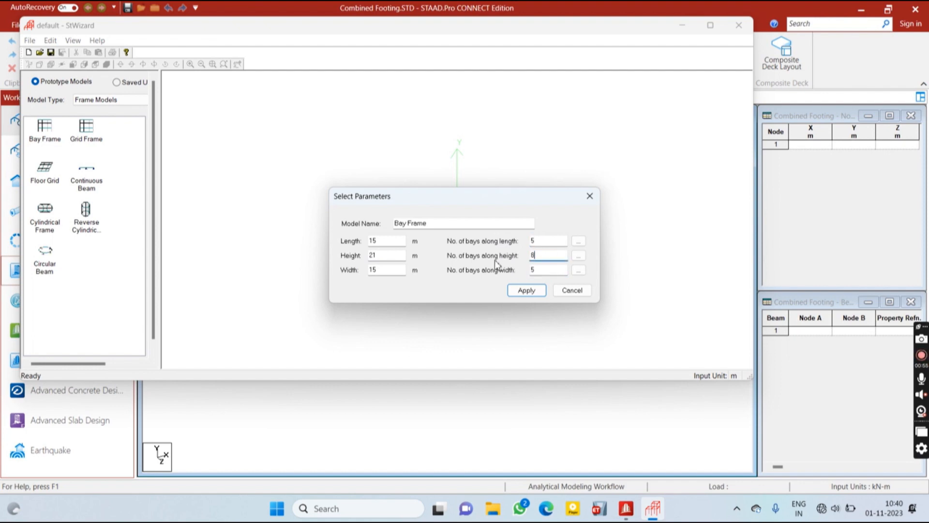
text(8)
key(BackSpace)
click(503, 277)
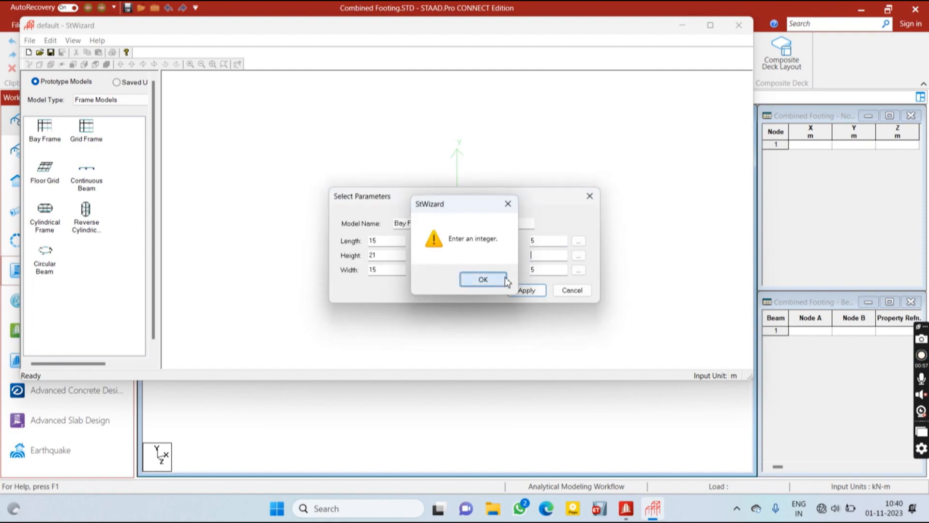
text(7)
click(532, 288)
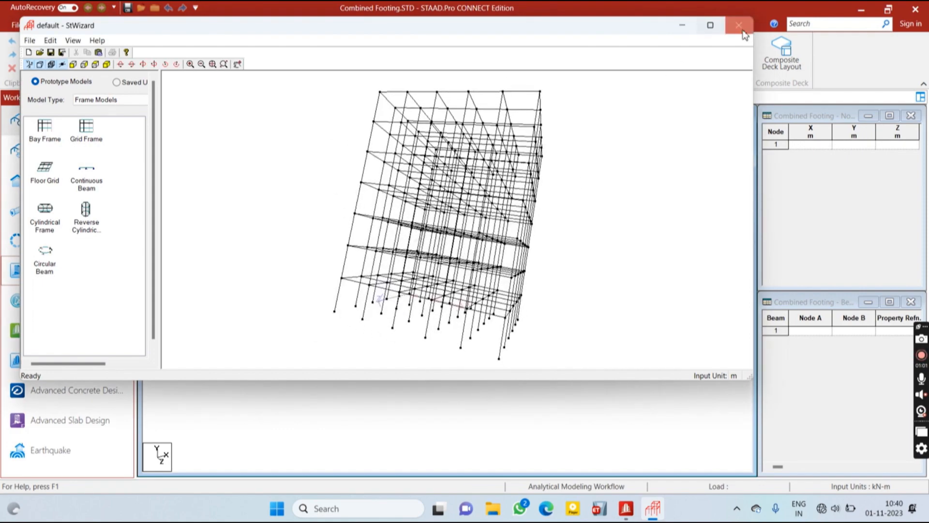
Close the structure wizard and transfer the bay frame into the main model at the default insertion point.
click(739, 25)
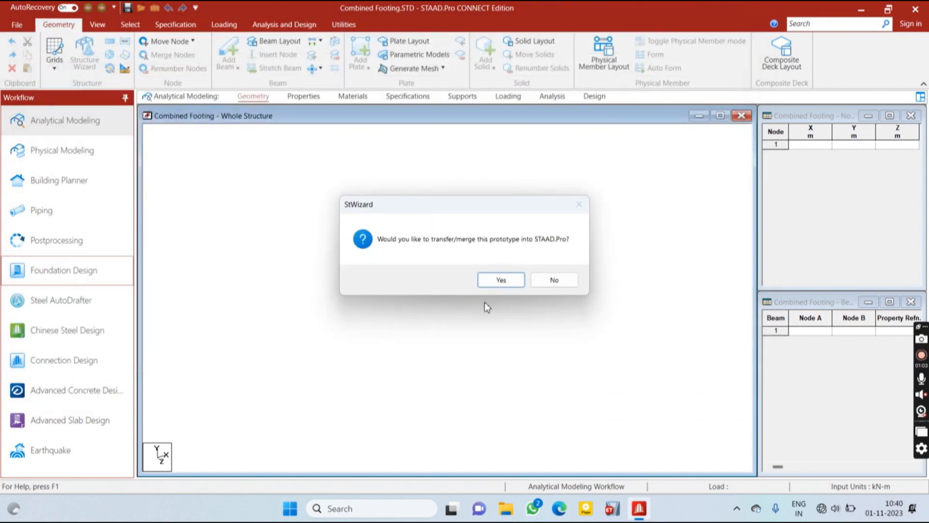
click(513, 284)
click(594, 242)
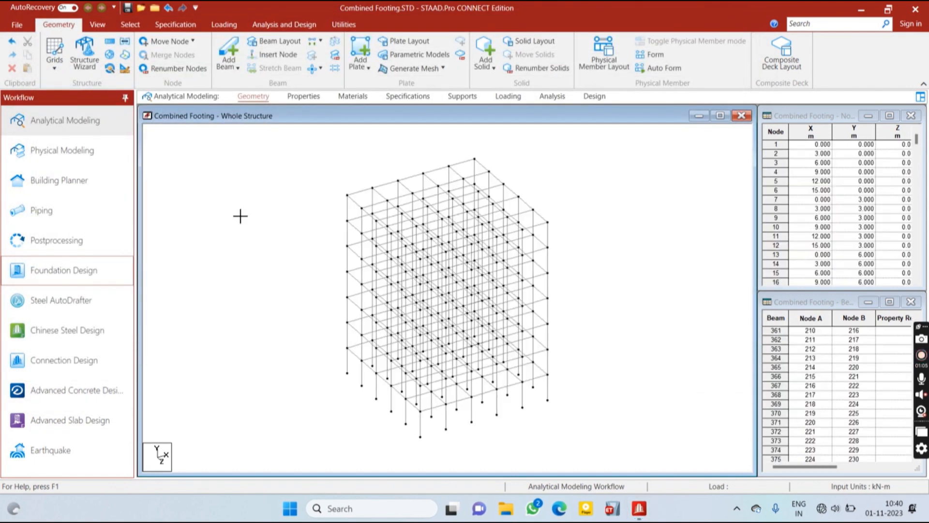
Define a rectangular concrete section with YD 0.35 m and ZD 0.35 m and assign it to all members in view.
click(302, 97)
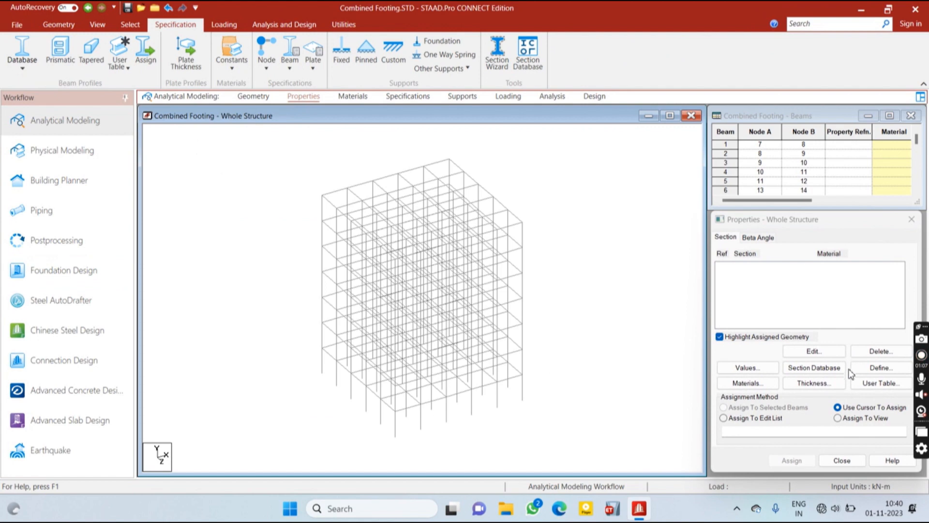
click(881, 369)
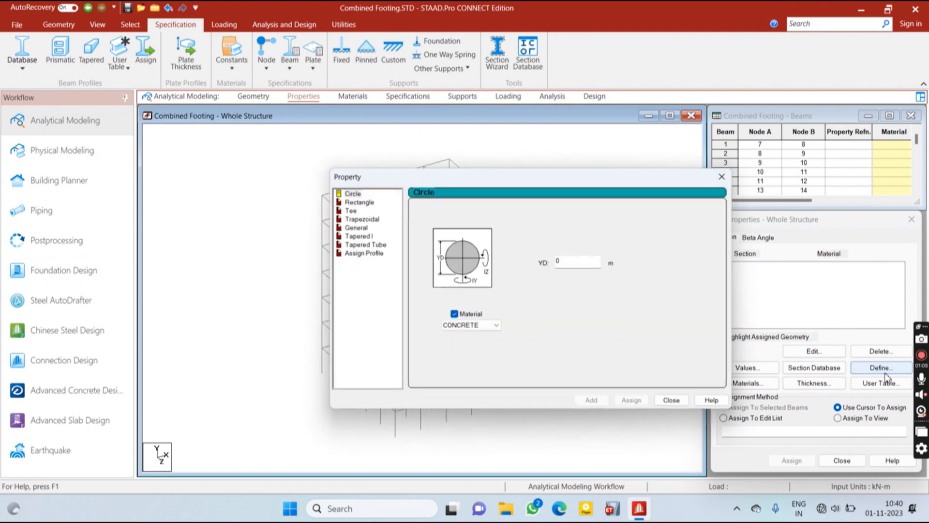
click(358, 200)
click(572, 254)
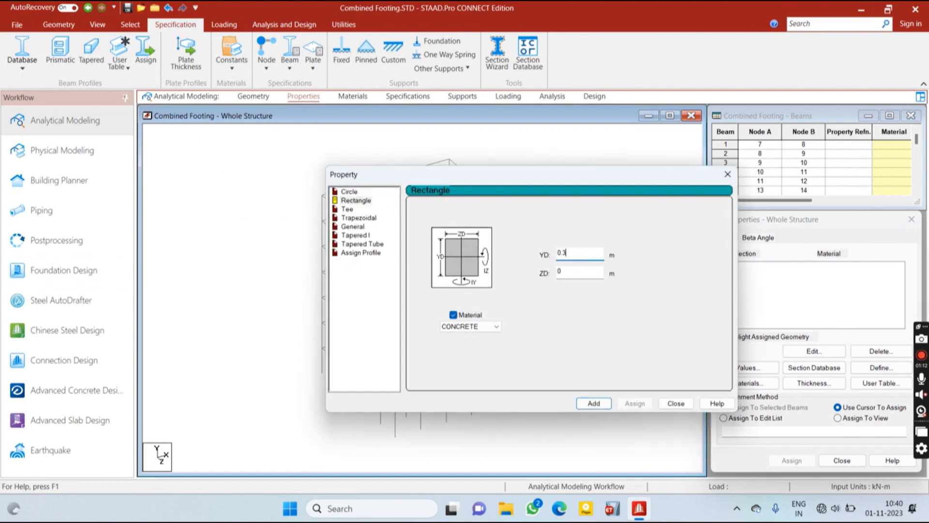
click(589, 274)
text(.35)
click(605, 403)
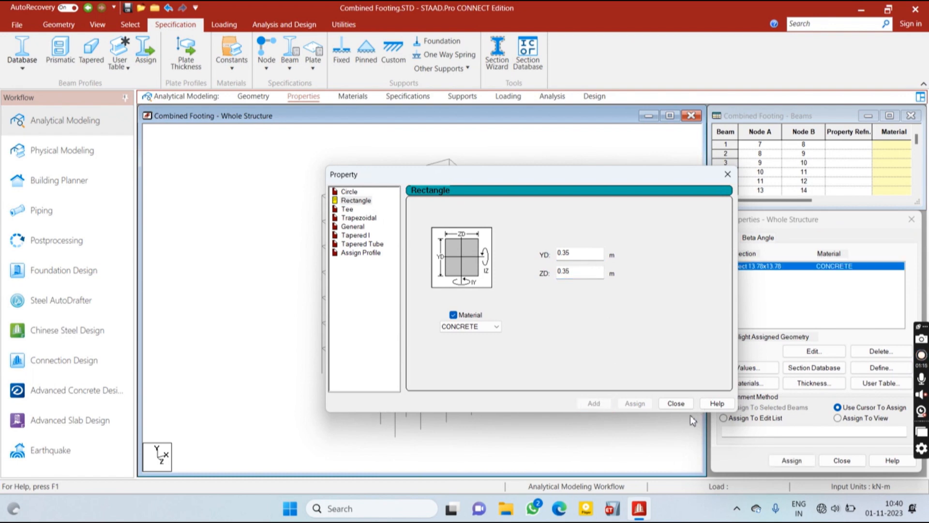
click(676, 403)
click(837, 418)
click(791, 461)
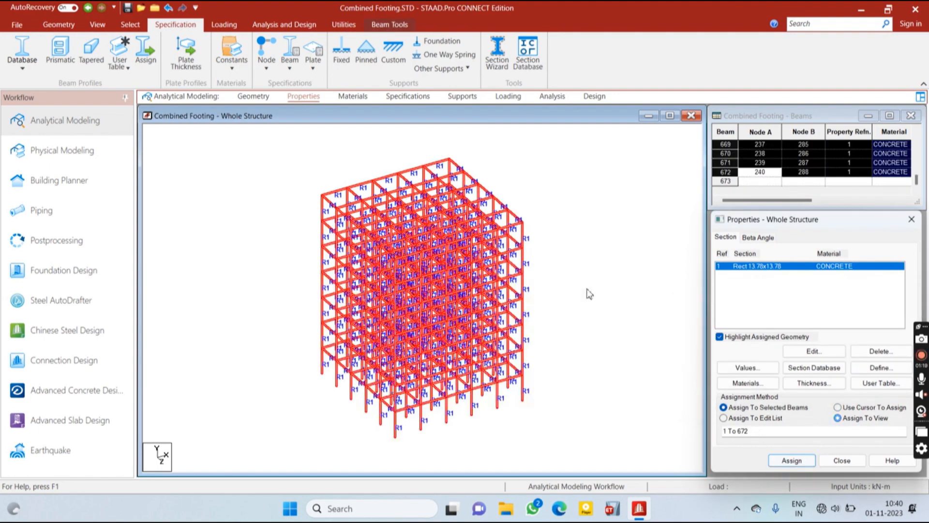
Set the CONCRETE material's compressive strength (Fcu) to 40 kN/m2.
click(349, 96)
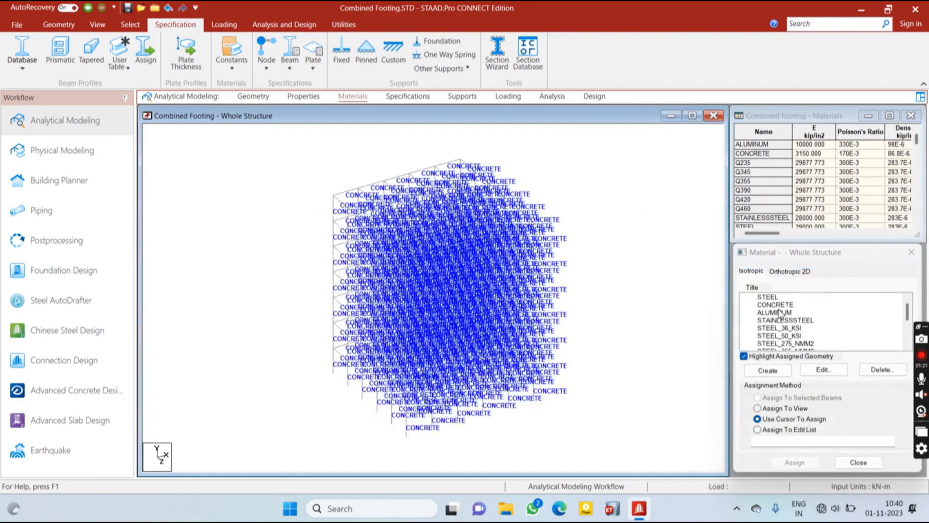
double_click(777, 305)
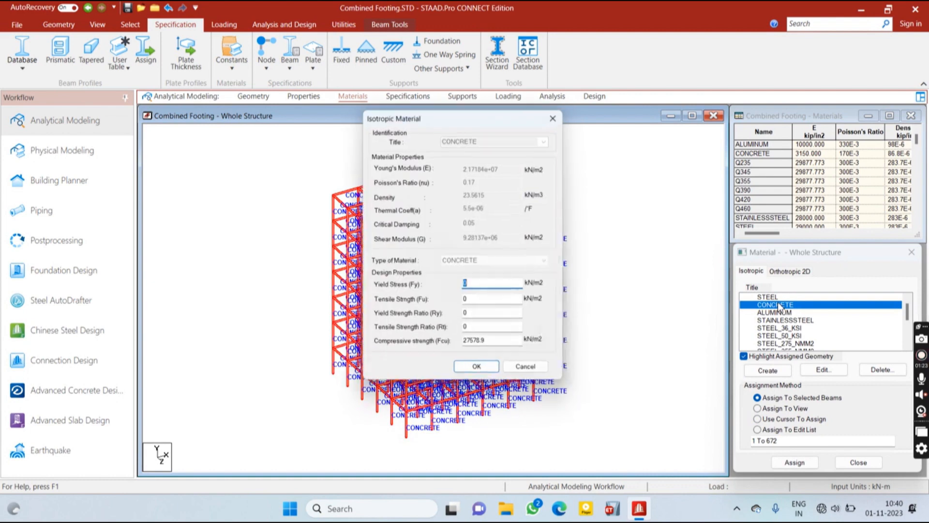
double_click(513, 345)
text(40)
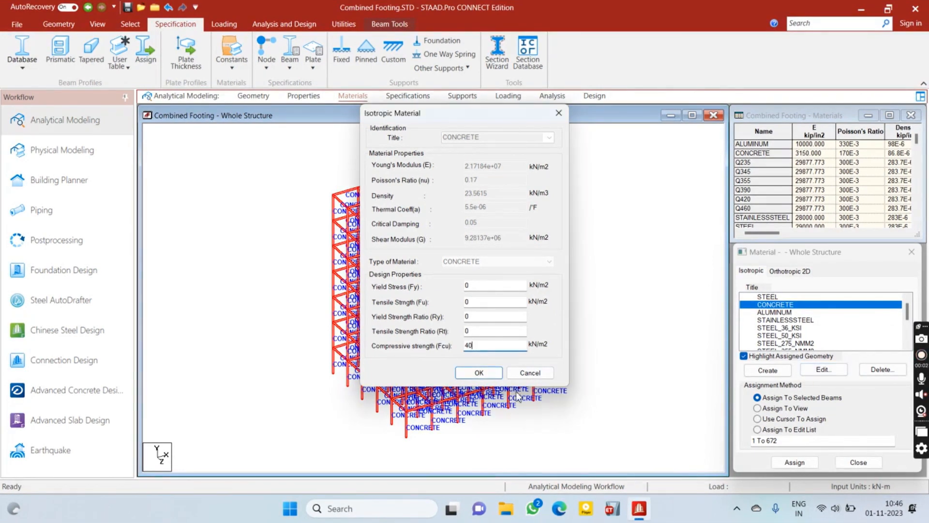
click(478, 373)
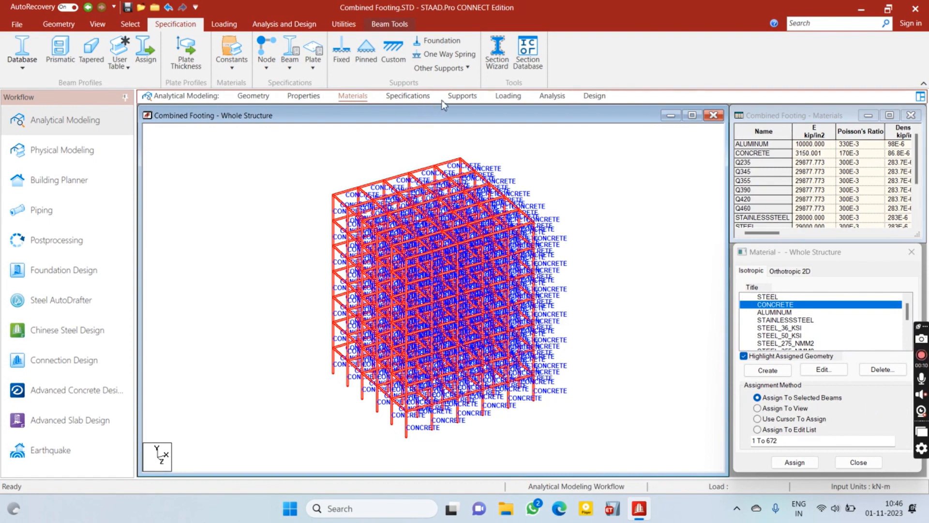
Create a fixed support definition for the structure.
click(461, 99)
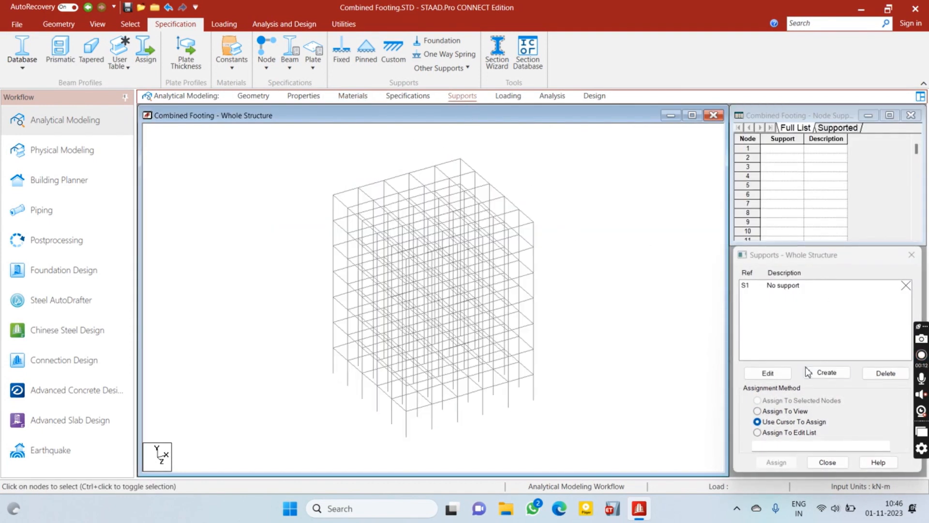
click(819, 374)
click(738, 479)
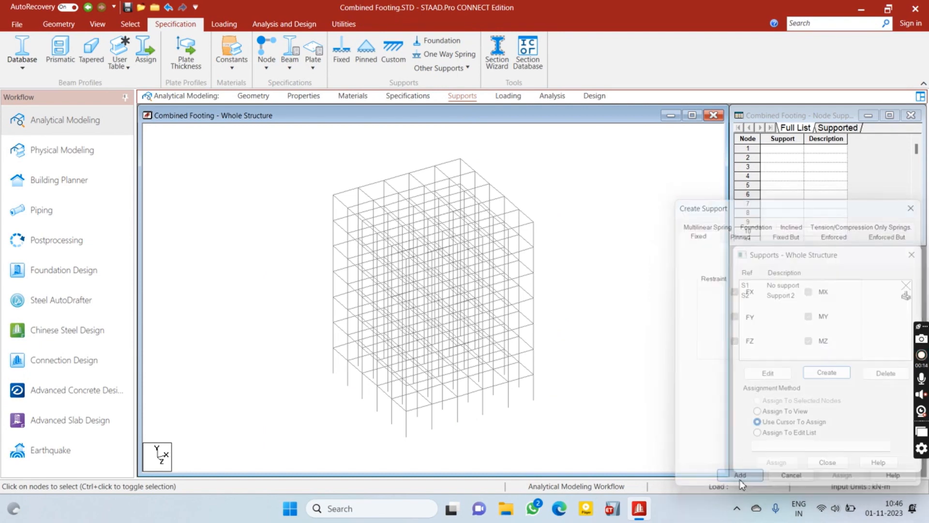
Assign the fixed support to all base nodes at the column feet, selecting them in the front view.
right_click(624, 378)
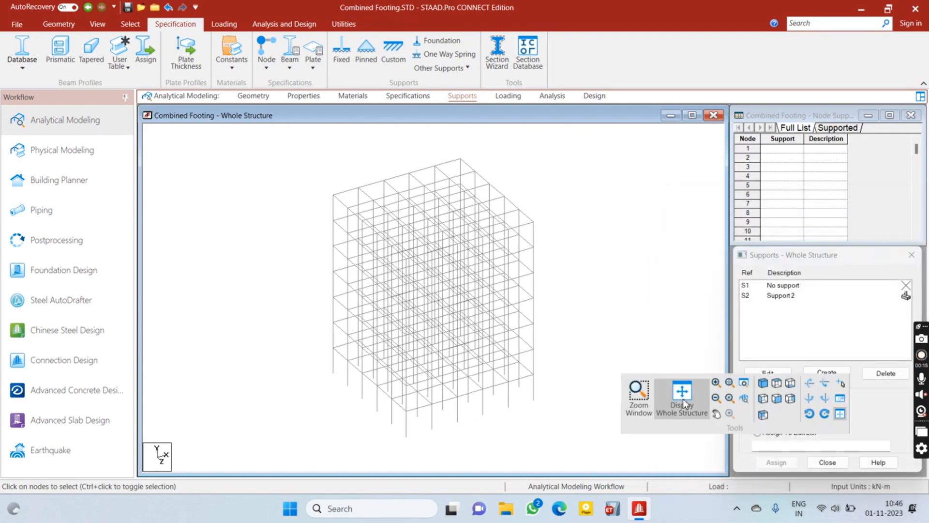
click(777, 398)
drag(320, 420, 582, 455)
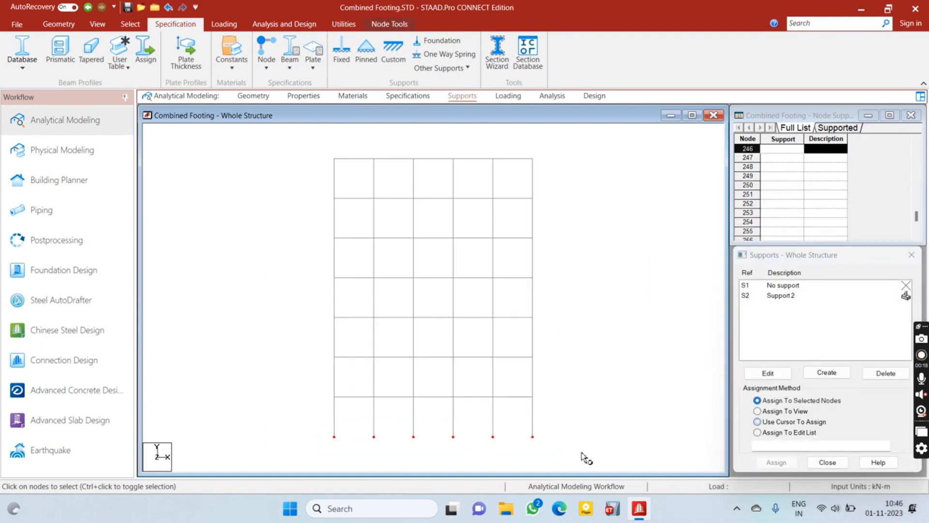
click(806, 301)
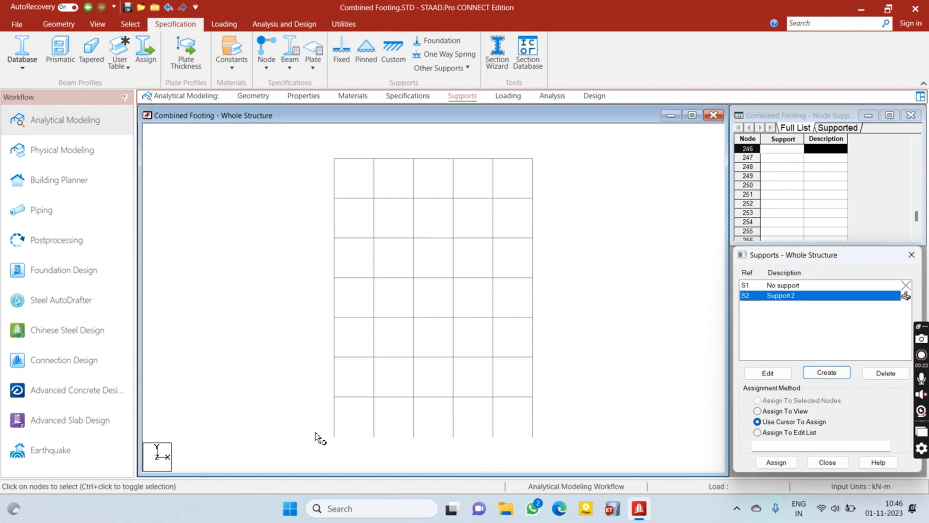
drag(315, 432, 575, 460)
click(776, 462)
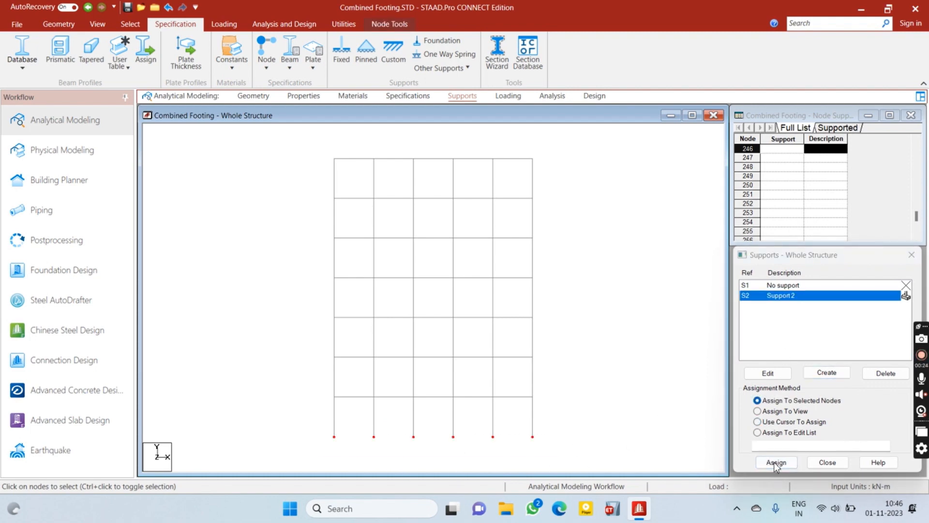
key(Return)
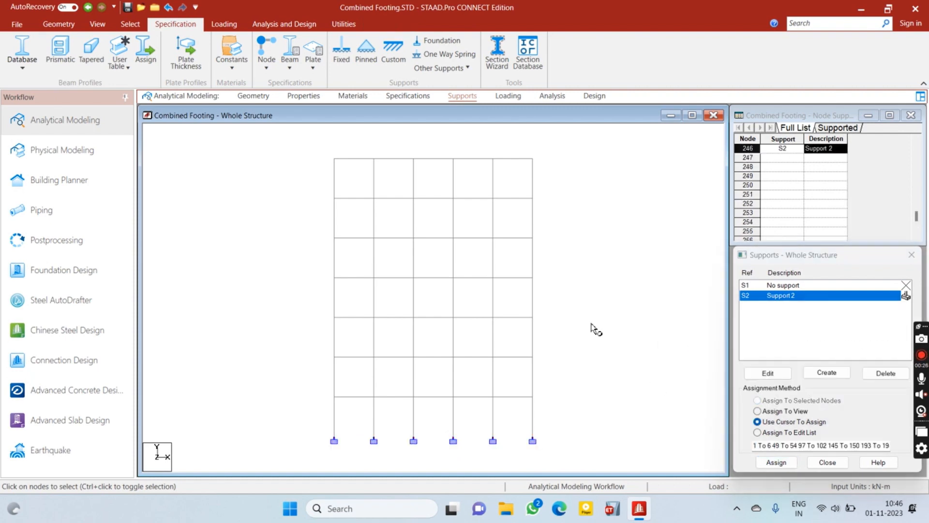
right_click(595, 330)
click(729, 334)
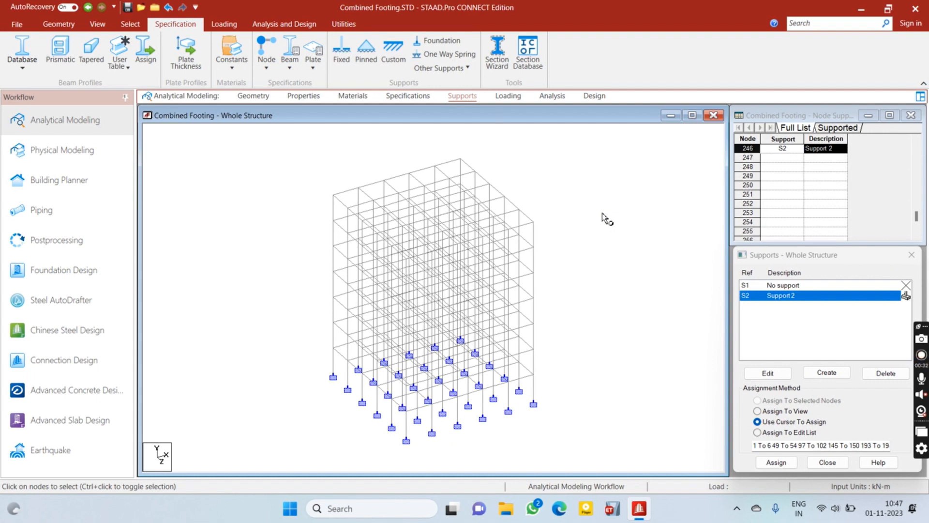
Start a new seismic definition using the Indian IS 1893 (Part 1):2016 code type.
click(509, 97)
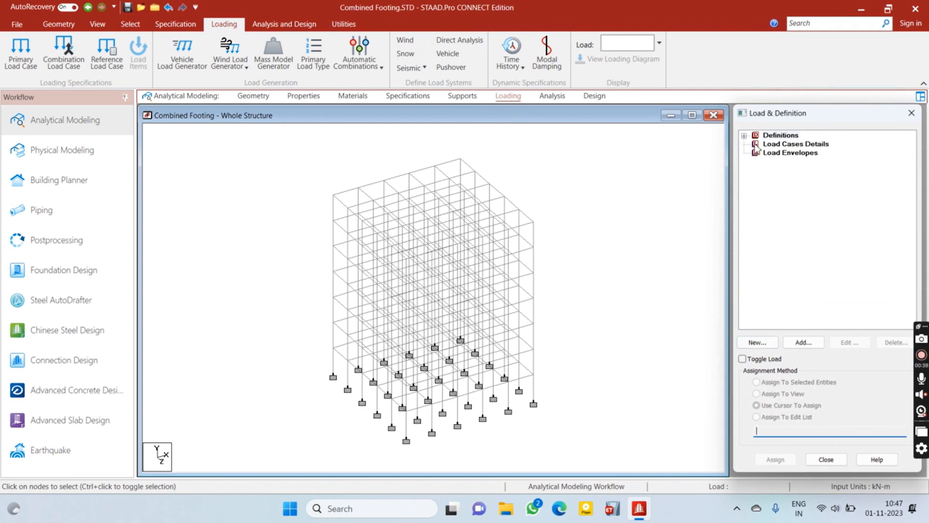
click(744, 136)
click(788, 188)
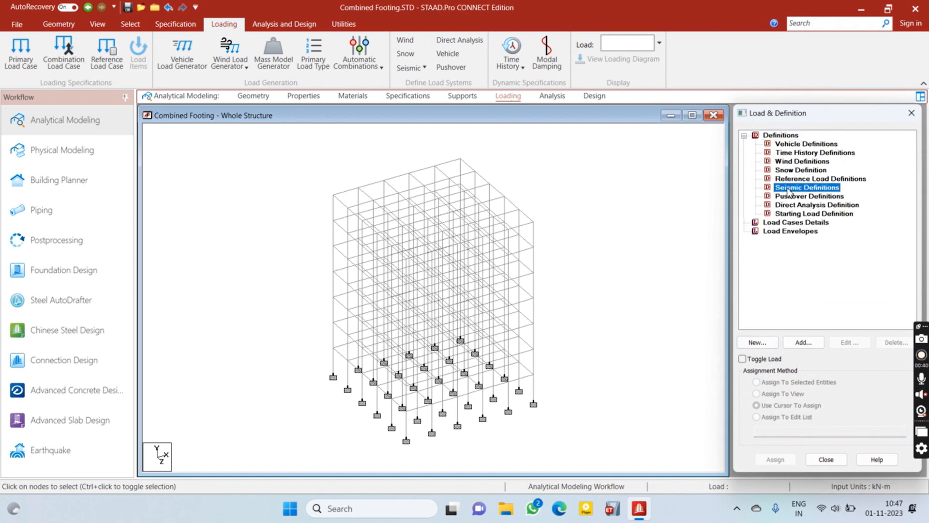
click(802, 342)
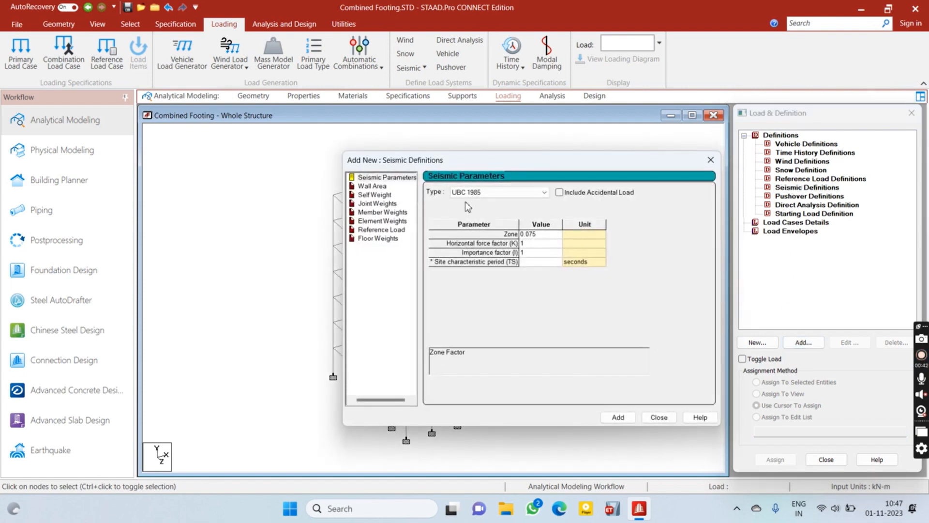
click(498, 192)
click(514, 327)
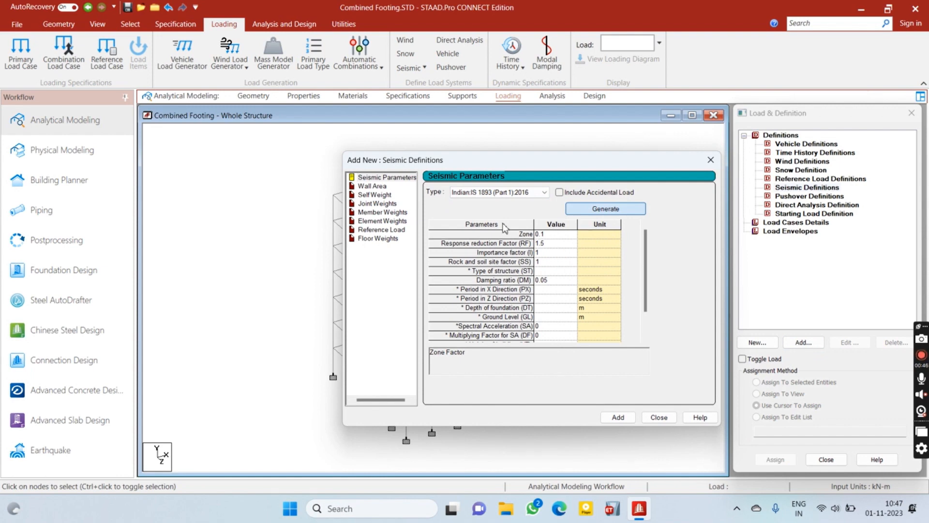
In the IS 1893 parameter generator, set the zone city to Delhi and response reduction to RC buildings with Ordinary Moment Resisting Frame.
click(548, 213)
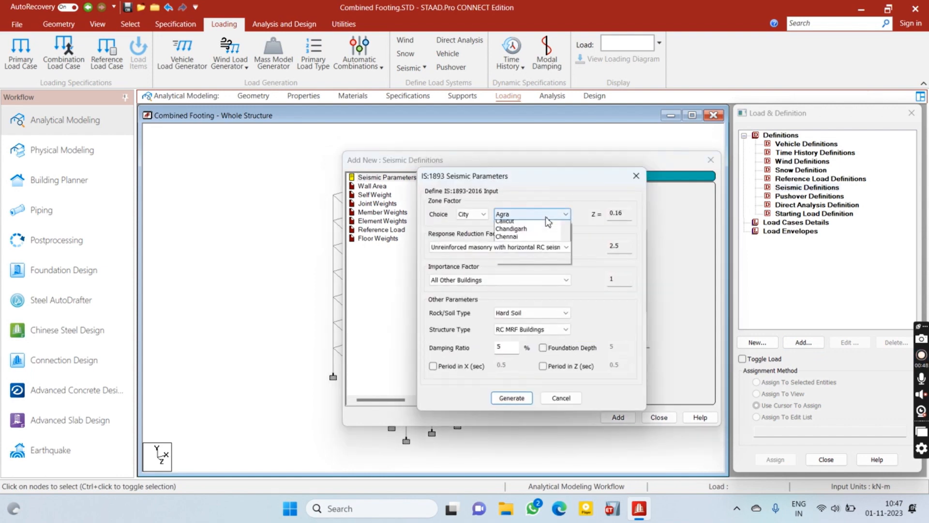
click(914, 373)
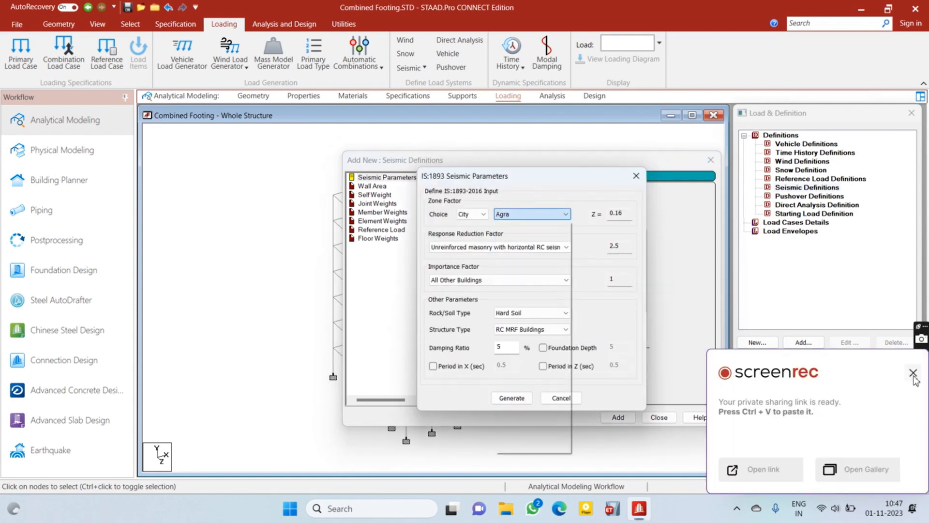
click(543, 217)
scroll(507, 438, down, 1)
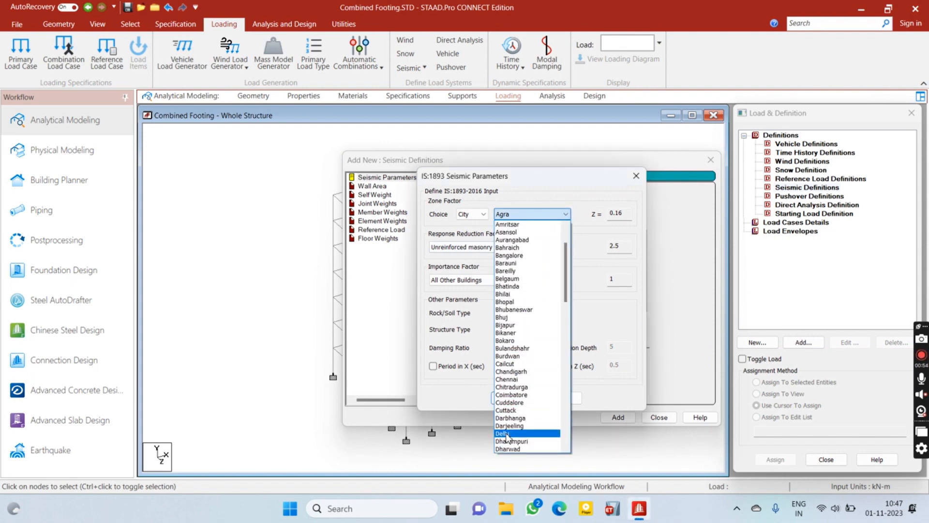
click(507, 434)
click(533, 250)
scroll(479, 331, up, 1)
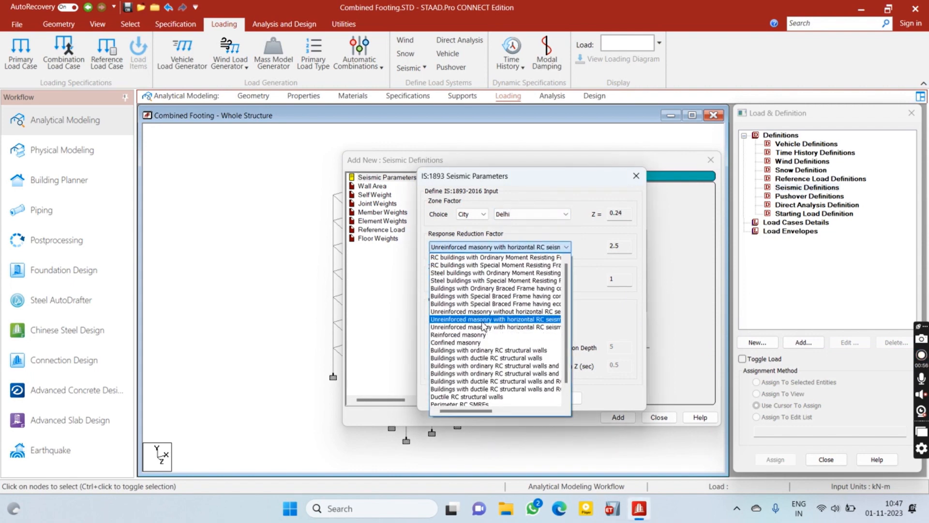
click(477, 258)
Set importance to Residential or commercial Buildings, Medium Soil and RC MRF Buildings, then generate the seismic parameters and add them to the definition.
click(490, 280)
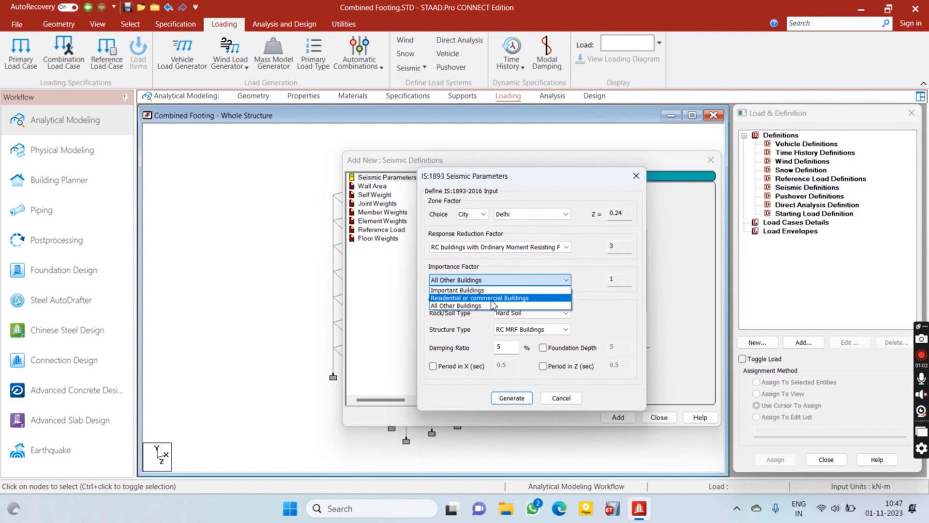
click(491, 299)
click(525, 313)
click(525, 331)
click(526, 329)
click(526, 338)
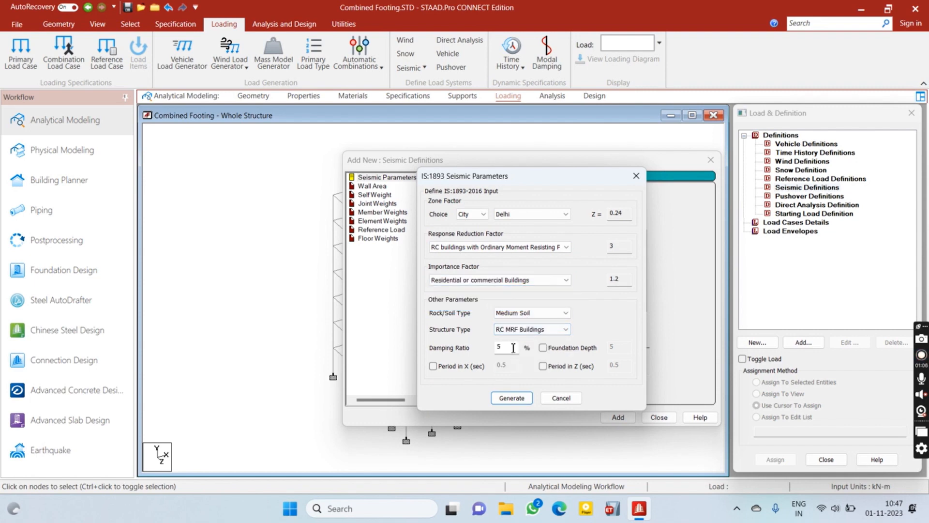
click(509, 400)
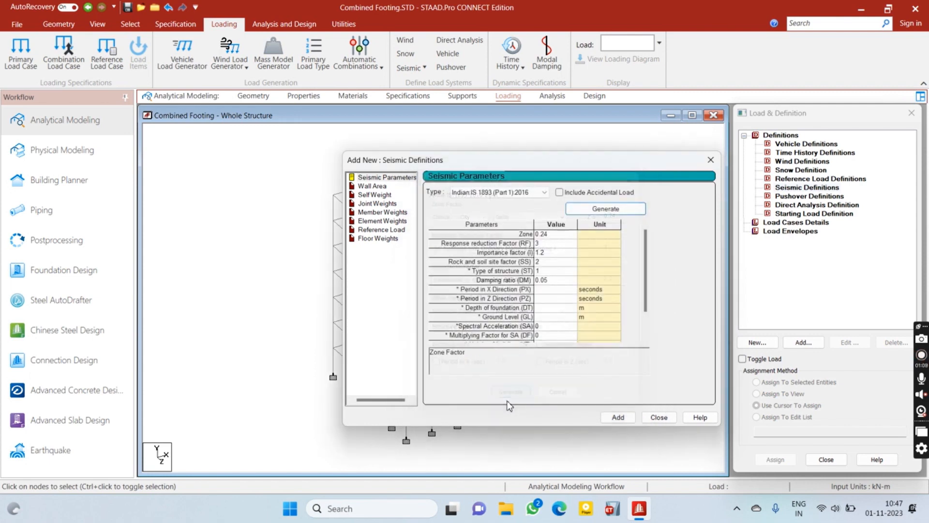
click(618, 417)
Add a self weight with factor 1 to the seismic definition and collapse its entries.
click(374, 186)
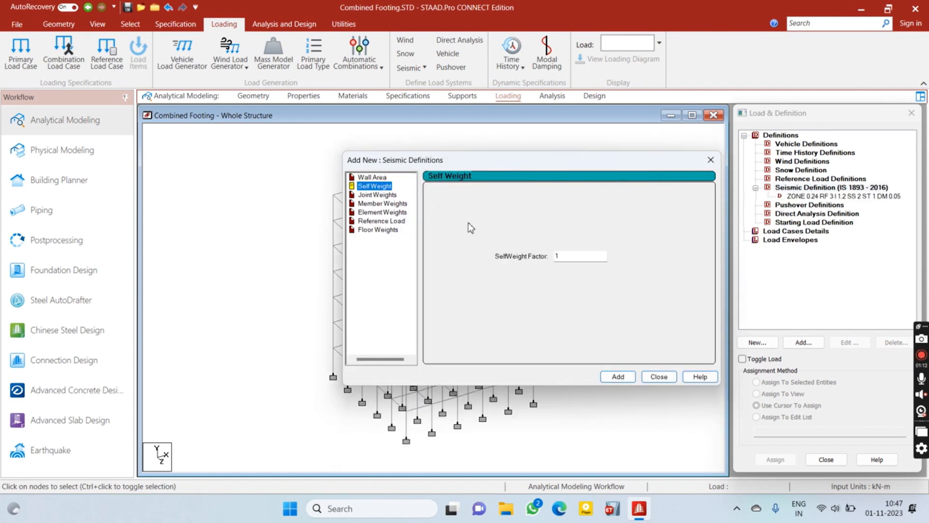
click(615, 381)
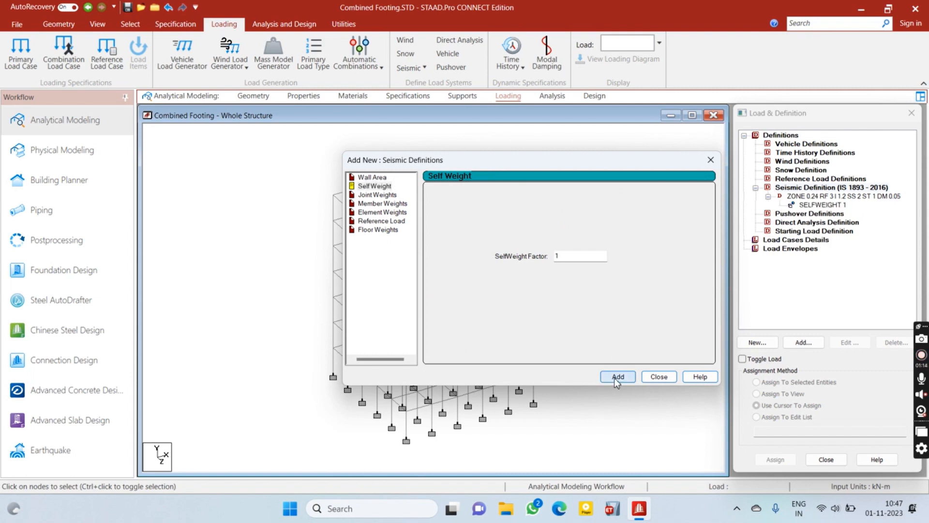
click(658, 377)
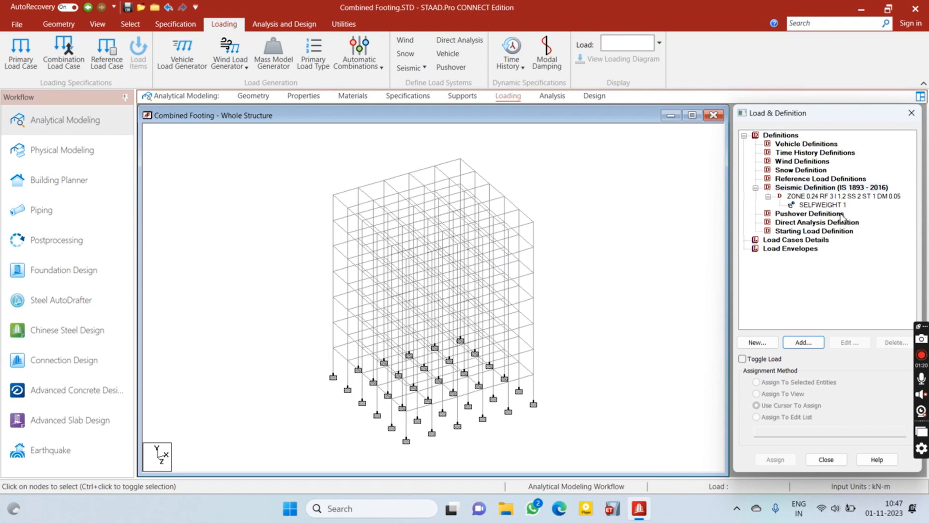
click(768, 197)
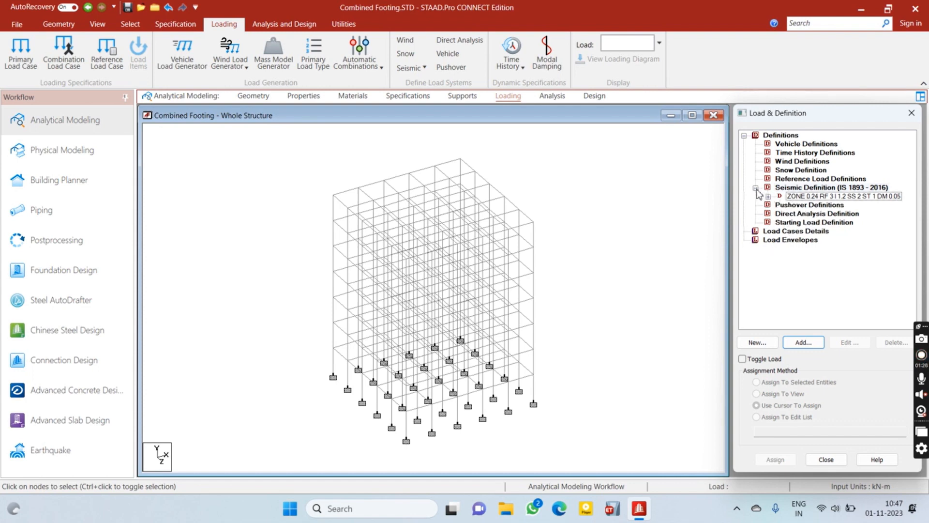
click(755, 188)
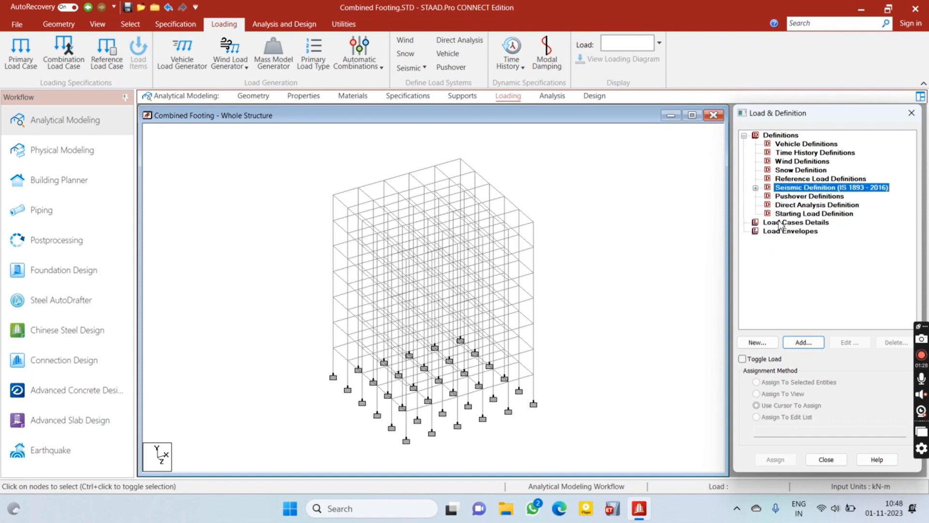
Add primary load case 1 with loading type Seismic-H and title EQ X.
click(790, 162)
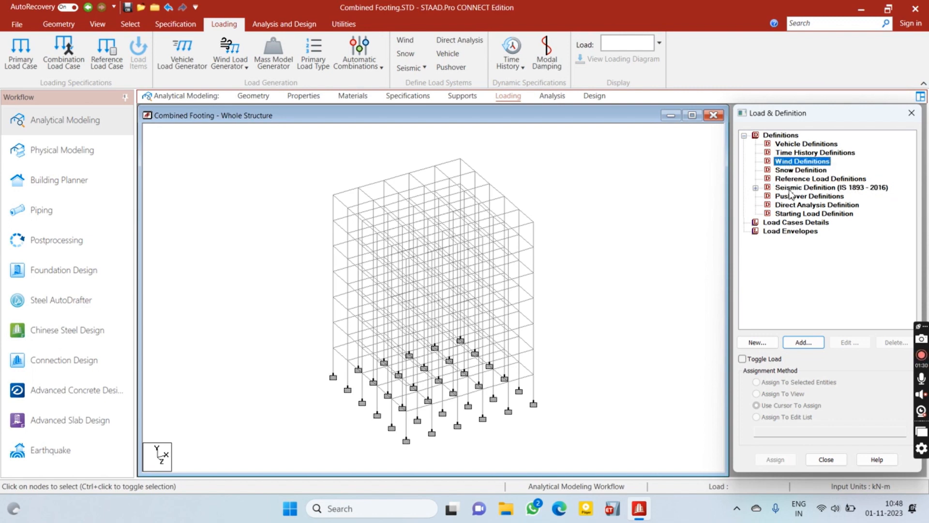
click(784, 217)
click(785, 223)
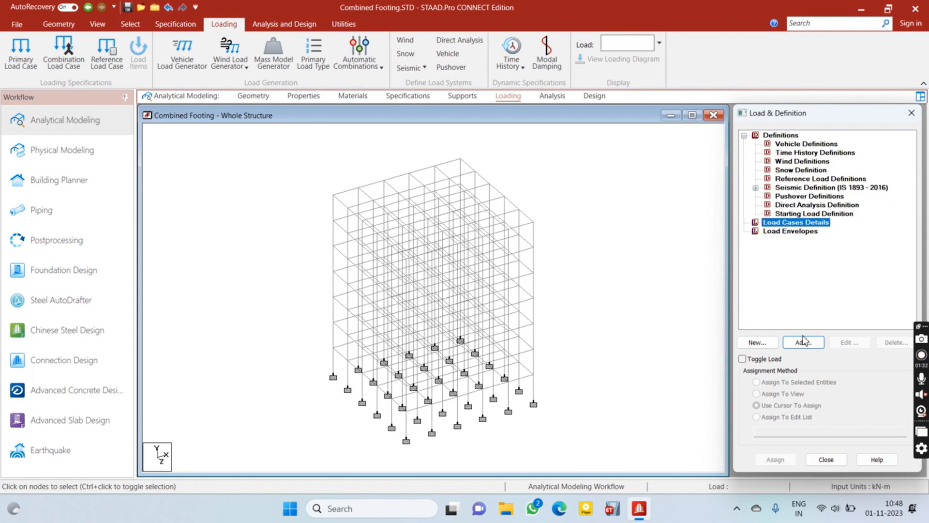
click(803, 342)
click(554, 188)
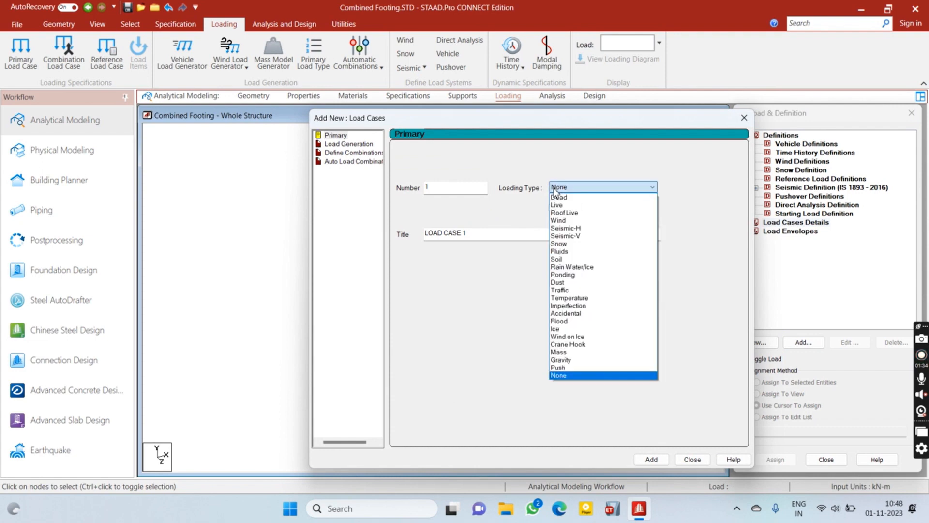
click(578, 228)
drag(466, 233, 411, 234)
key(Caps_Lock)
text(E)
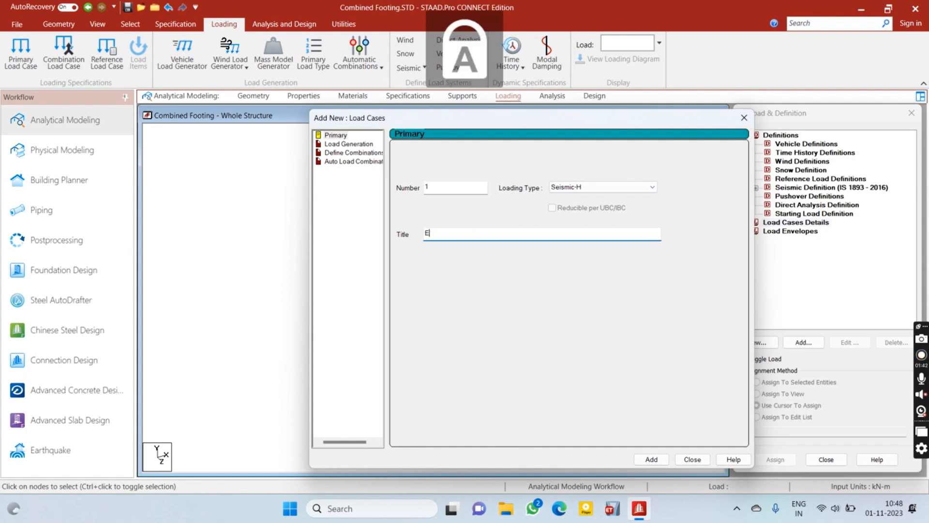
text(Q X)
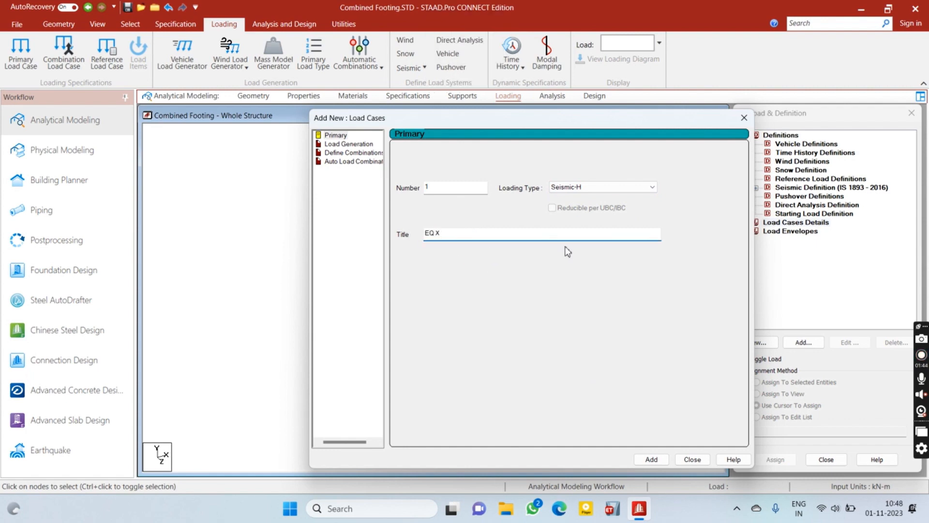
click(640, 460)
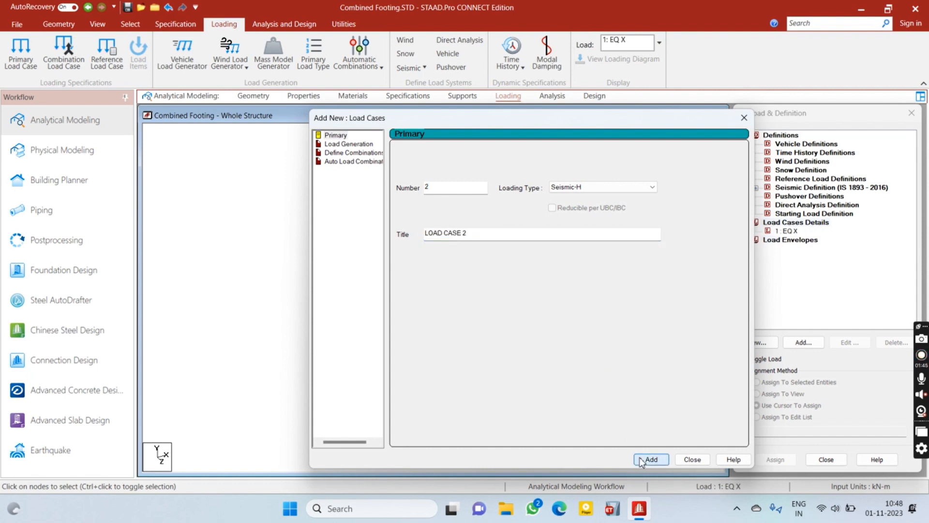
Add primary load case 2 with loading type Seismic-H and title EQ Z.
click(578, 188)
click(579, 188)
drag(508, 233, 407, 226)
text(EQ Z)
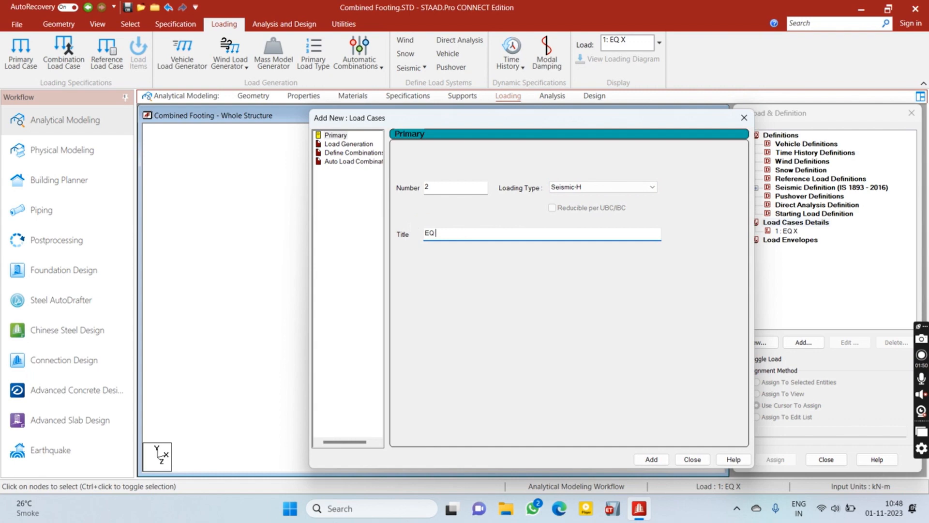
click(650, 459)
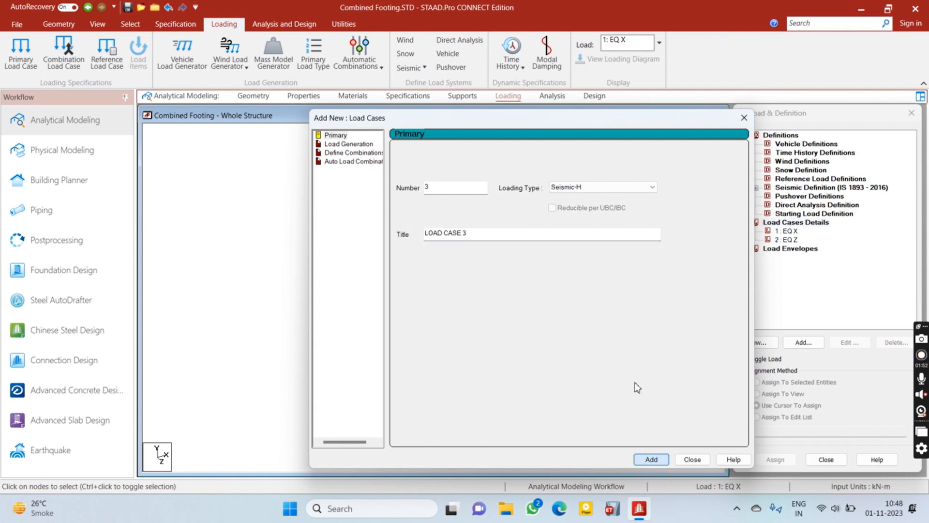
Add primary load case 3 with loading type Dead and title DL.
click(507, 235)
key(ctrl+a)
text(D)
click(573, 189)
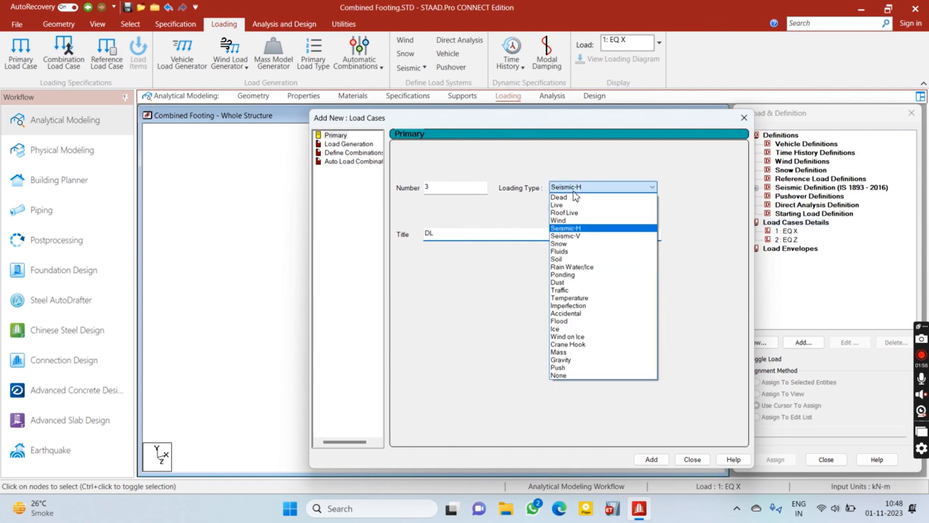
click(576, 196)
key(Return)
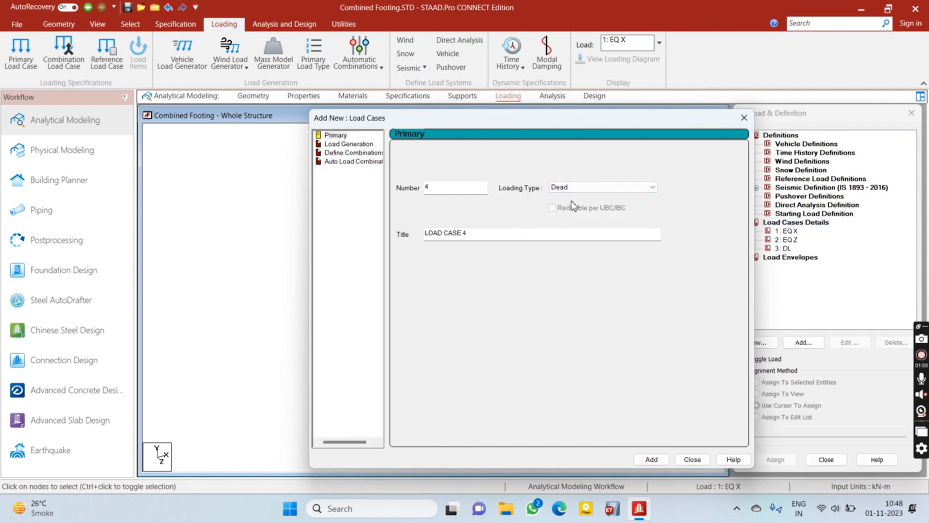
Add primary load case 4 with loading type Live and title LL, and finish adding load cases.
click(574, 187)
click(567, 204)
click(545, 233)
key(ctrl+a)
text(LL)
key(Return)
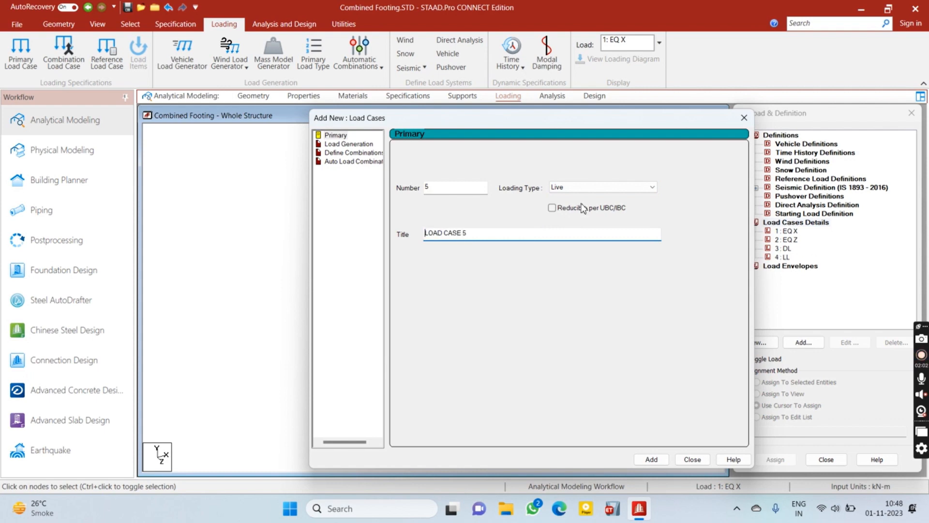
click(743, 119)
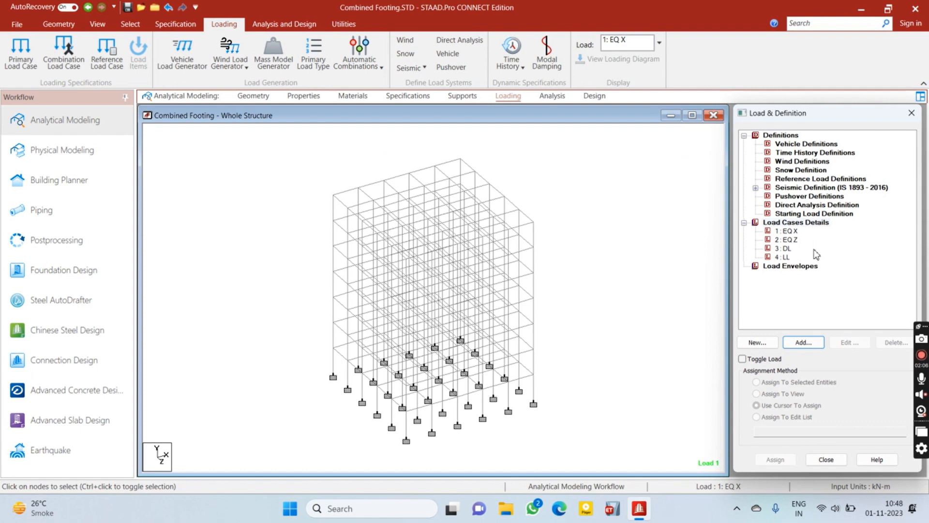
Add a seismic load in the X direction with factor 1 to load case EQ X.
click(788, 231)
click(803, 342)
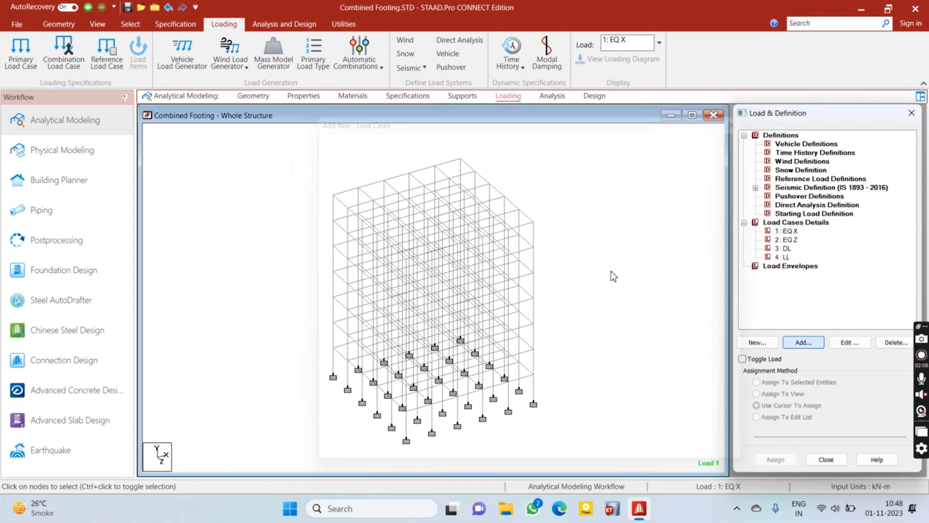
click(279, 207)
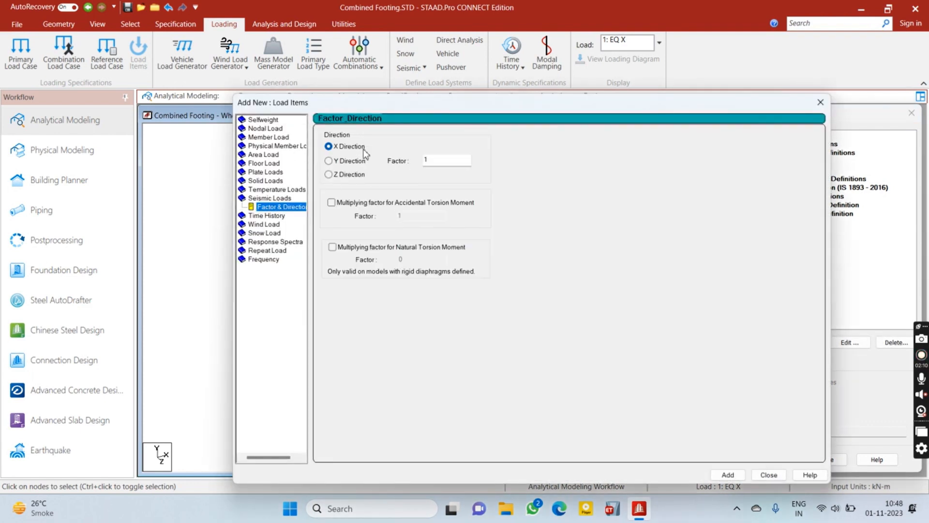
click(768, 475)
Add a seismic load in the Z direction with factor 1 to load case EQ Z.
click(786, 248)
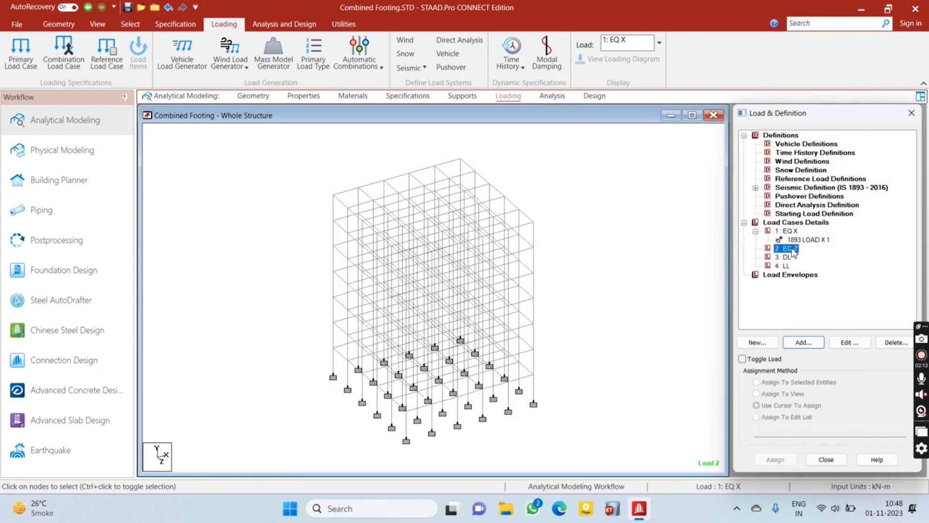
click(803, 342)
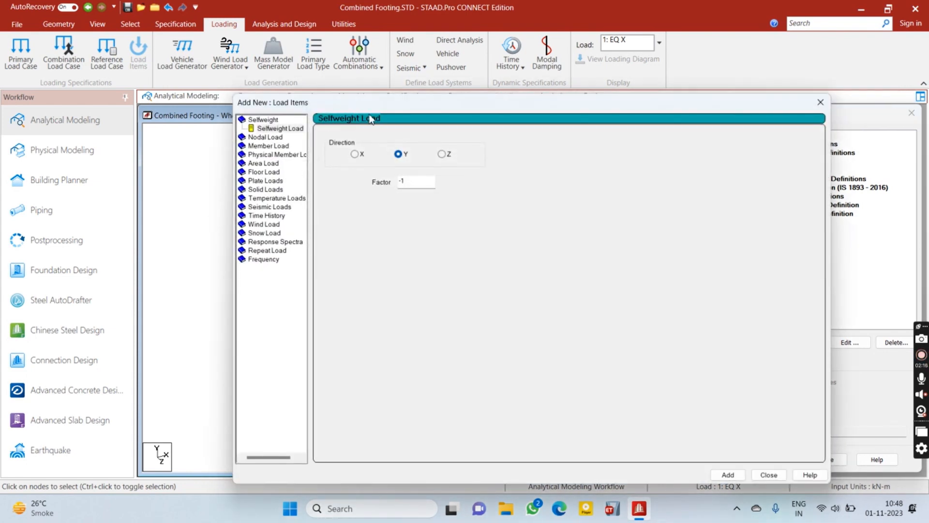
drag(370, 104, 309, 85)
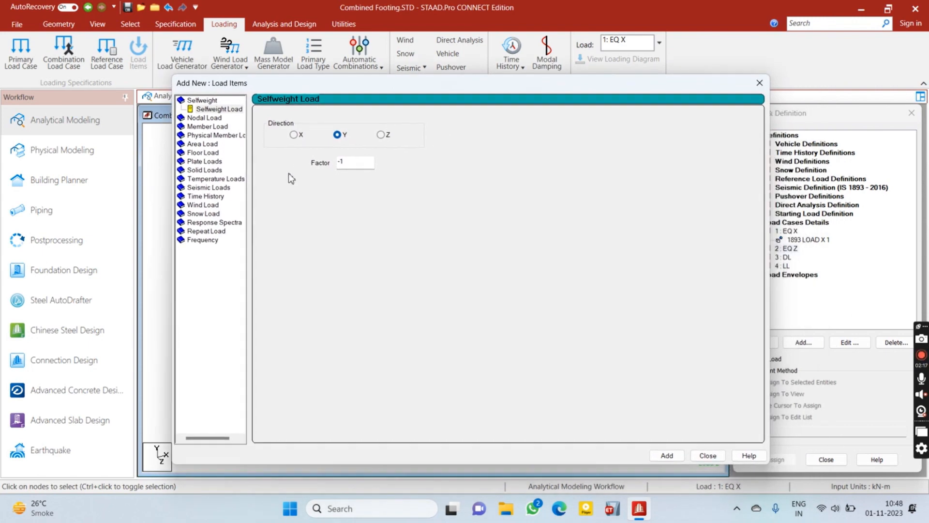
click(208, 187)
click(268, 155)
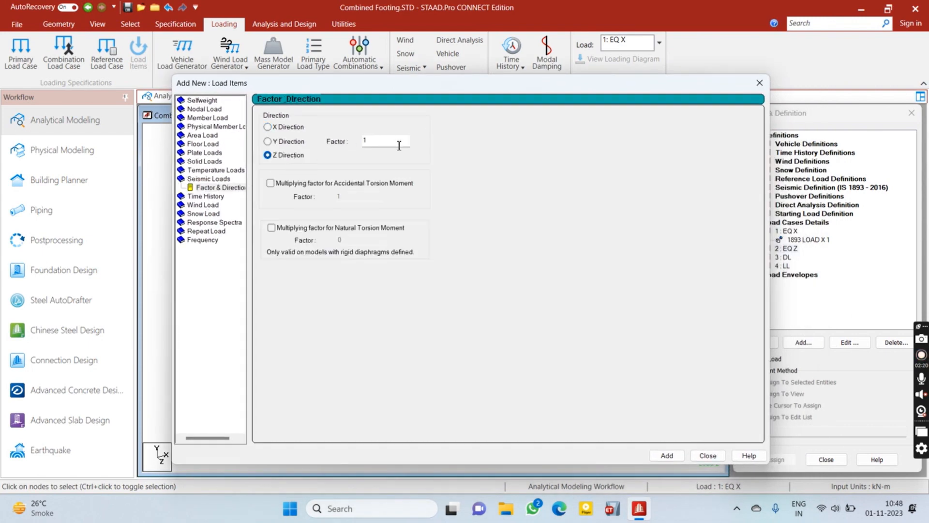
click(667, 455)
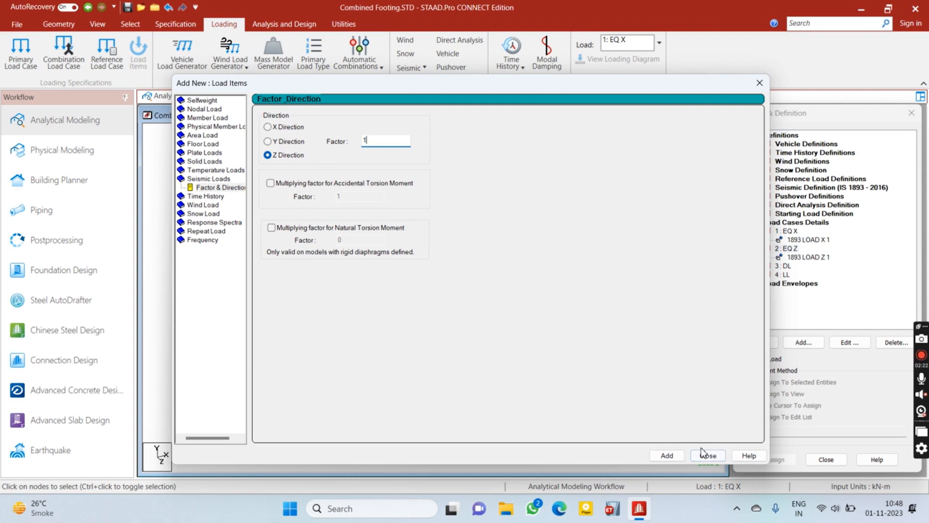
Finish the seismic load entry and add a selfweight load in Y with factor -1 to load case DL.
click(707, 455)
click(784, 265)
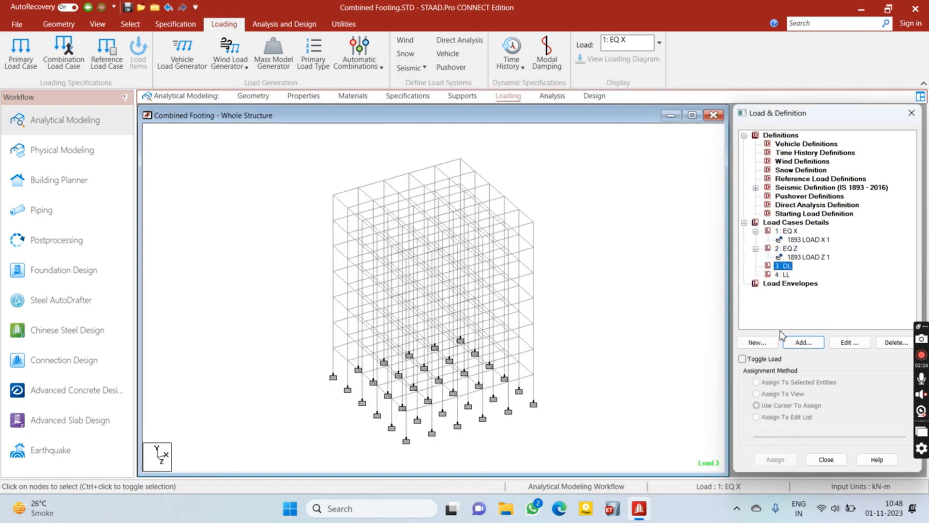
click(794, 342)
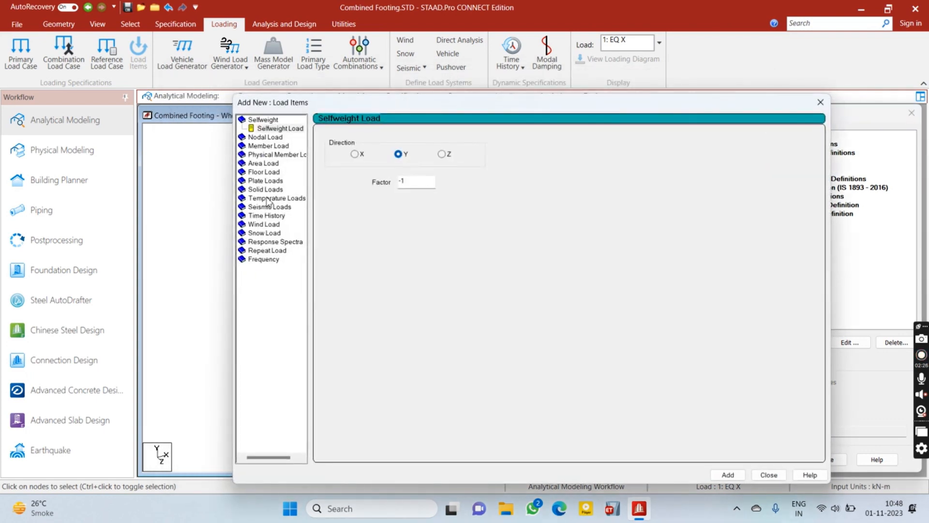
click(729, 474)
drag(595, 103, 459, 71)
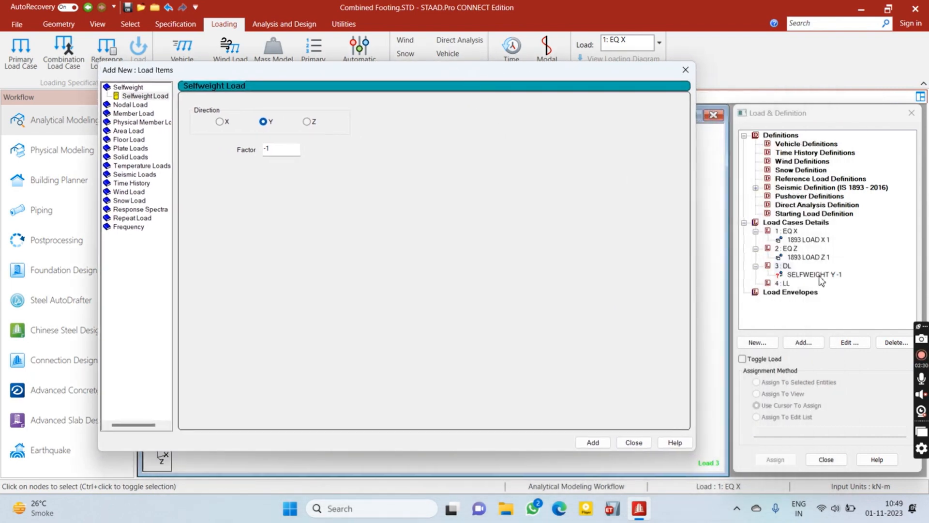
Add a floor load of -3.75 kN/m2 in Global Y to load case DL over the Y range 0 to 22 m.
click(126, 140)
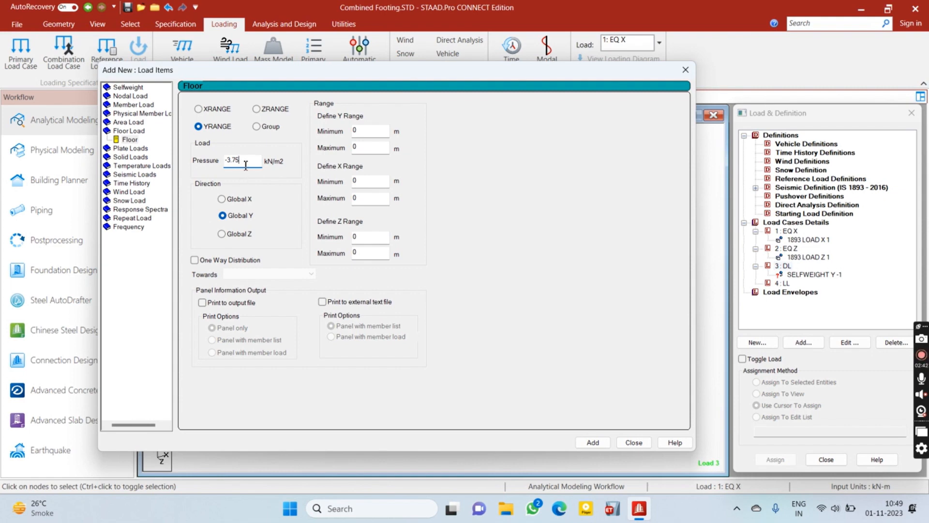
double_click(360, 148)
text(22)
click(608, 443)
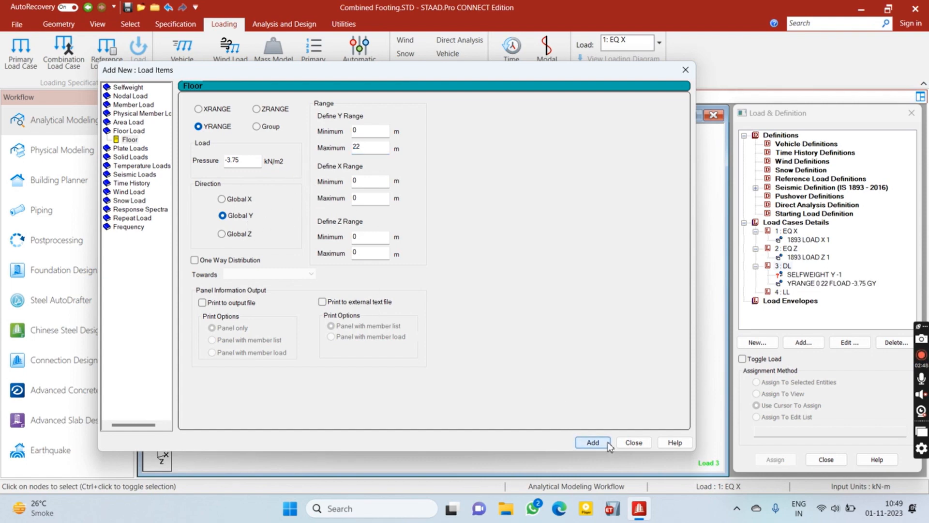
Add uniform member forces of -11.25 kN/m and -4.5 kN/m in direction GY to load case DL.
click(129, 106)
double_click(298, 136)
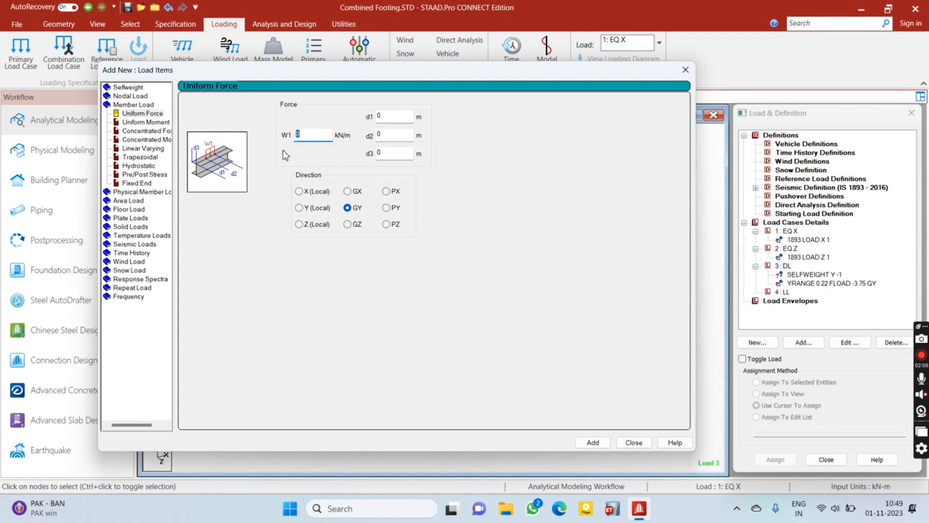
text(-11.25)
click(592, 441)
drag(317, 134, 253, 124)
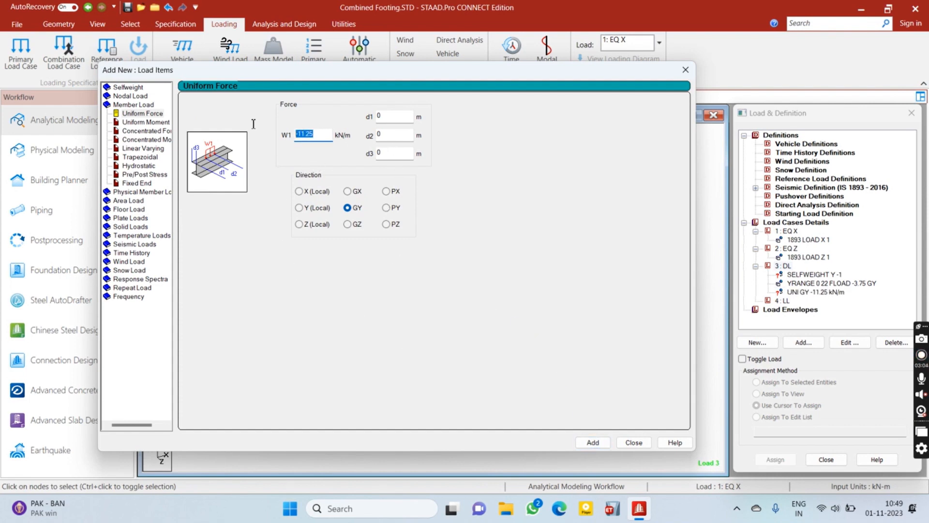
text(-4.5)
click(593, 442)
click(633, 442)
Assign the selfweight load to all members in the view.
click(815, 282)
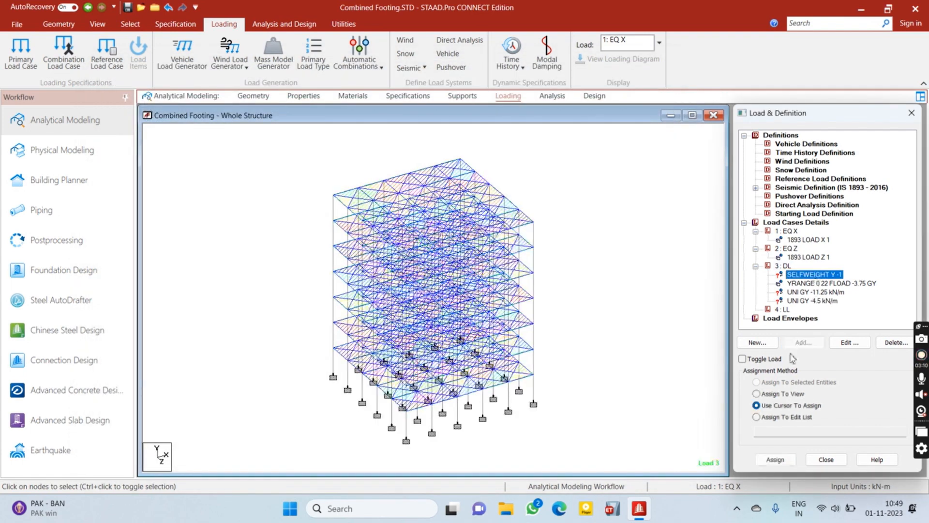
click(779, 395)
click(775, 459)
click(829, 321)
Select the beams parallel to XZ between Y 0 and 21 m and assign the -11.25 kN/m uniform load to them.
click(818, 291)
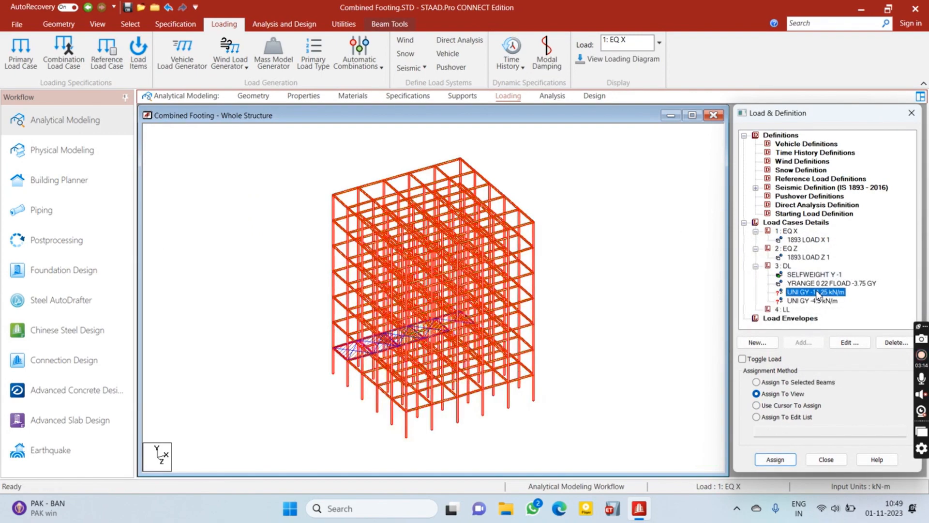
click(652, 264)
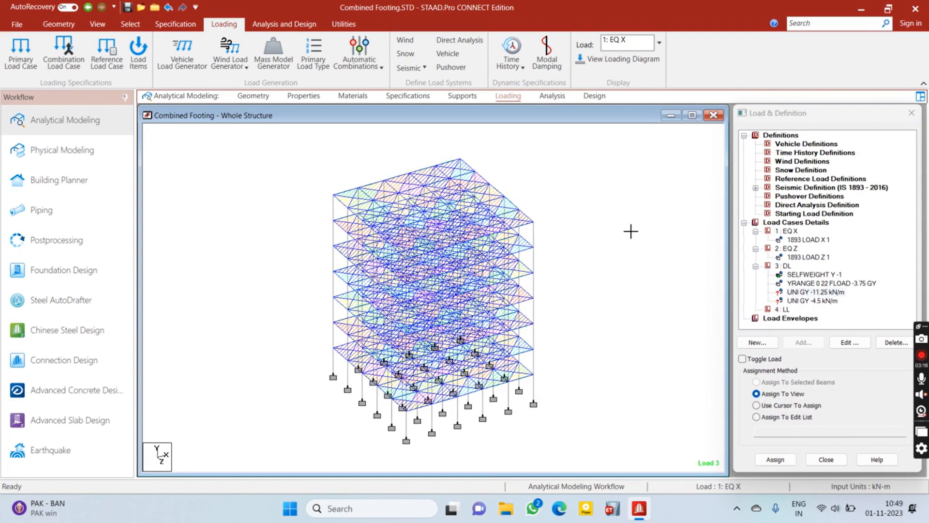
click(820, 292)
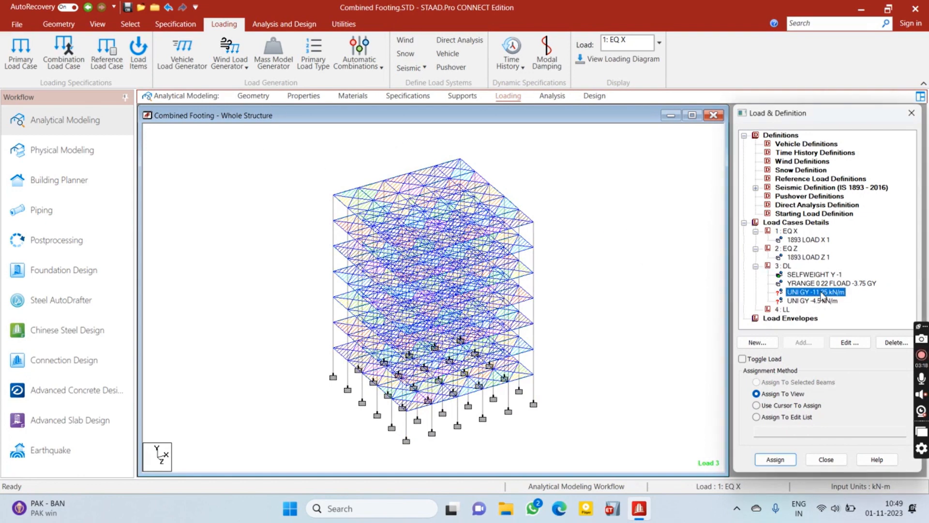
click(130, 24)
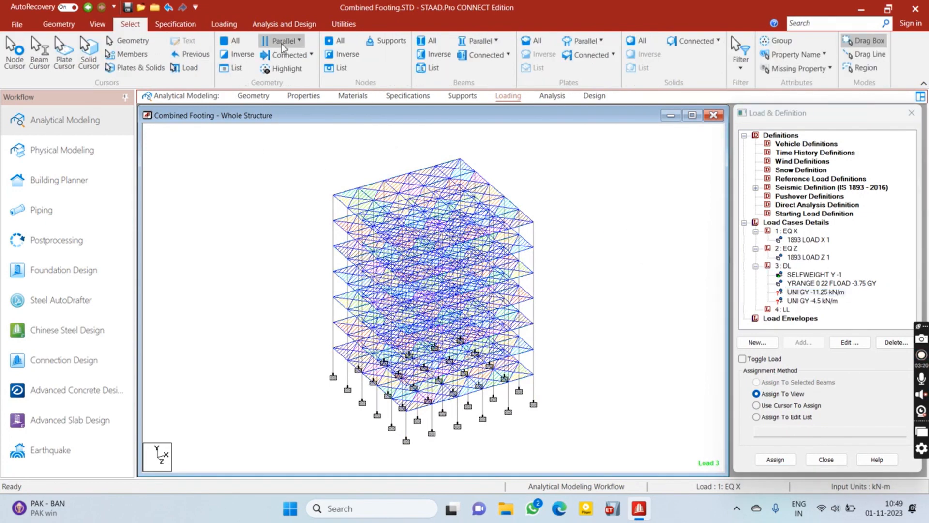
click(297, 46)
click(296, 93)
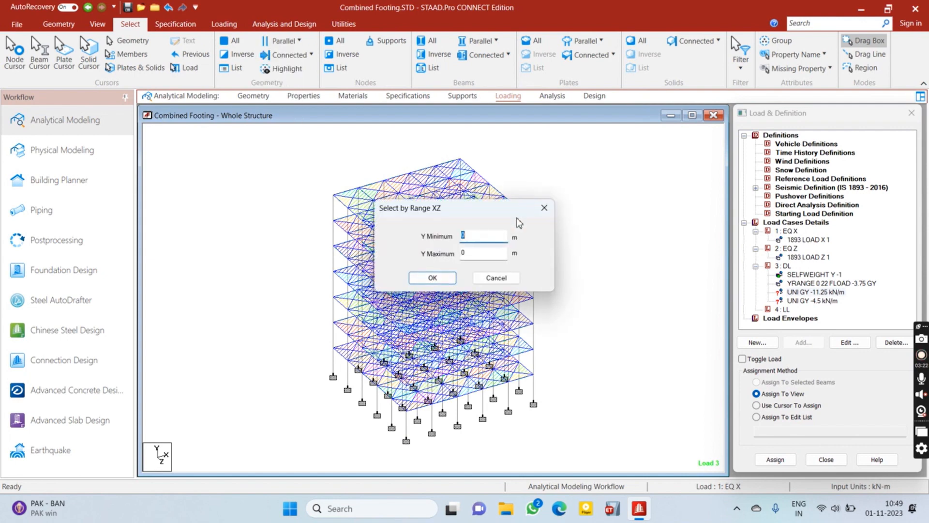
key(Tab)
text(21)
click(432, 277)
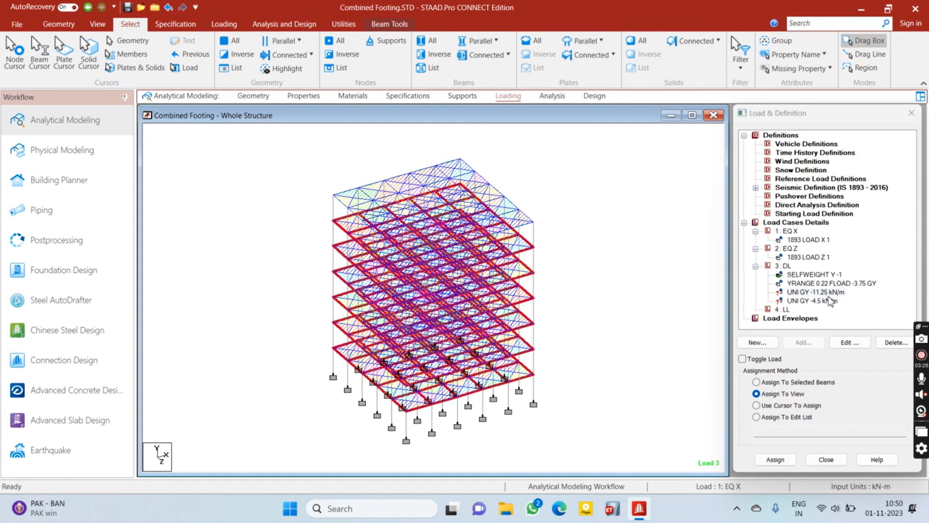
click(802, 394)
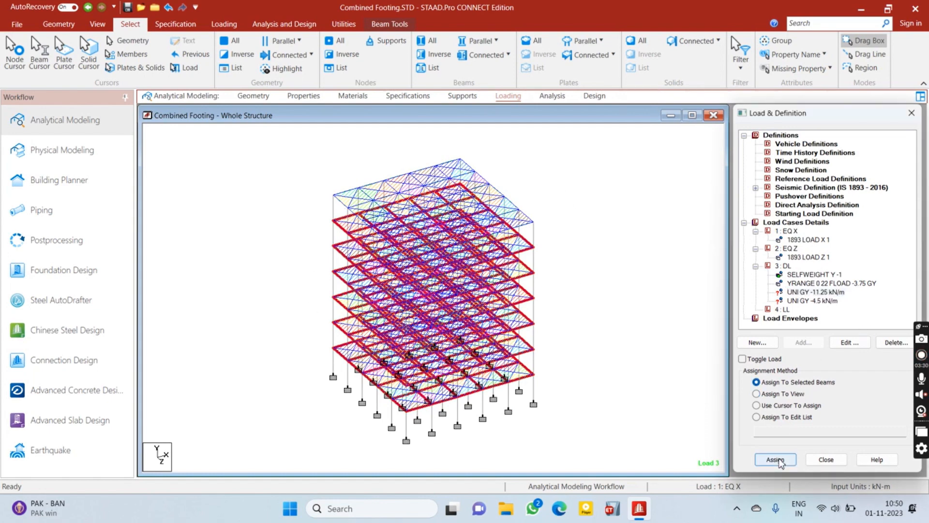
click(775, 459)
click(828, 326)
Assign the -4.5 kN/m uniform load to the selected top-level roof beams, picked in a side elevation view.
click(816, 303)
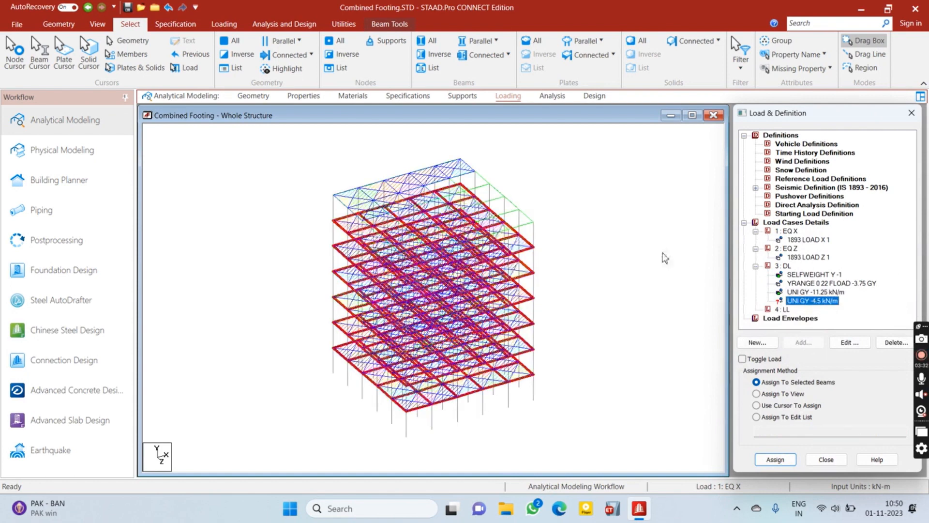
click(664, 255)
right_click(300, 170)
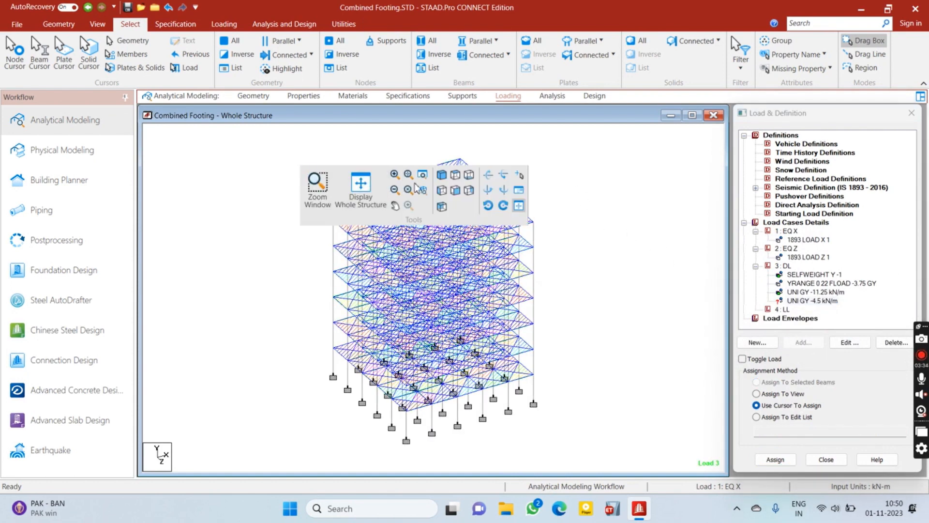
click(438, 193)
drag(322, 147, 557, 167)
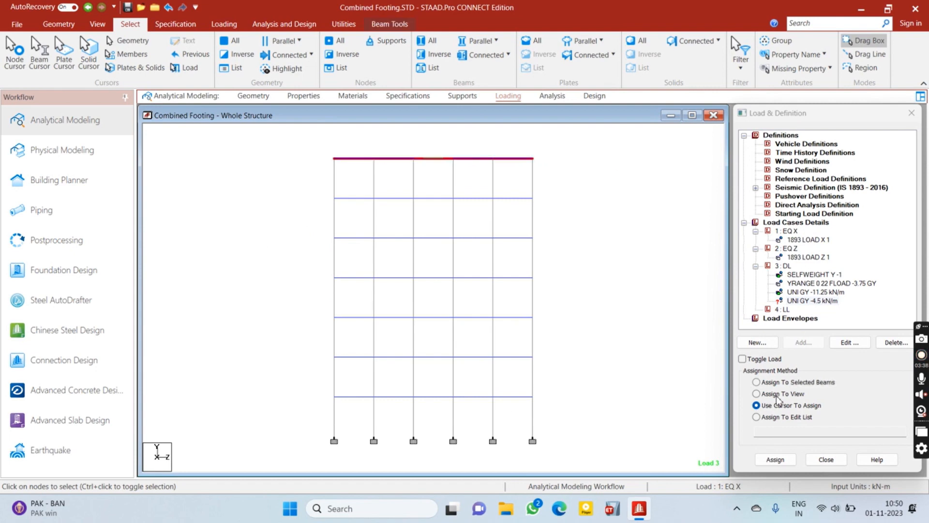
click(773, 459)
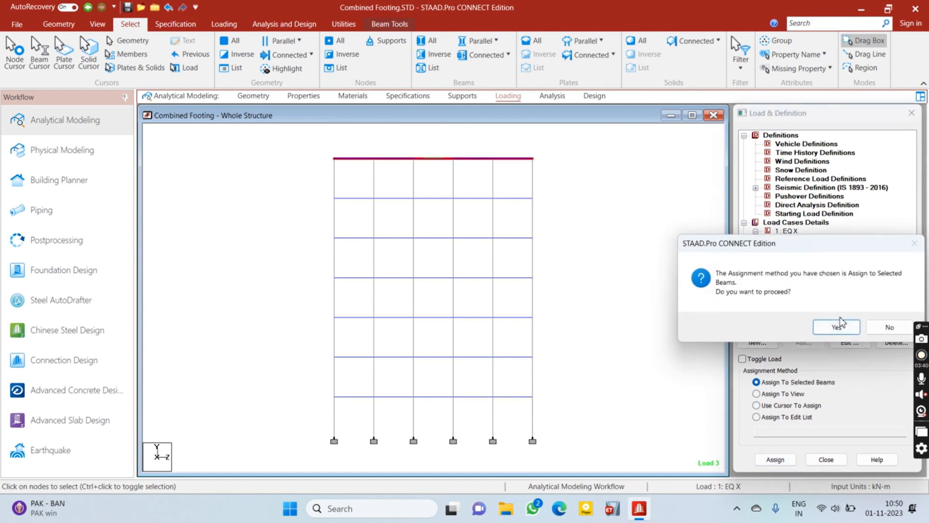
click(841, 323)
Return to the isometric view, check the members carrying each uniform load, and display the dead load diagram.
right_click(659, 259)
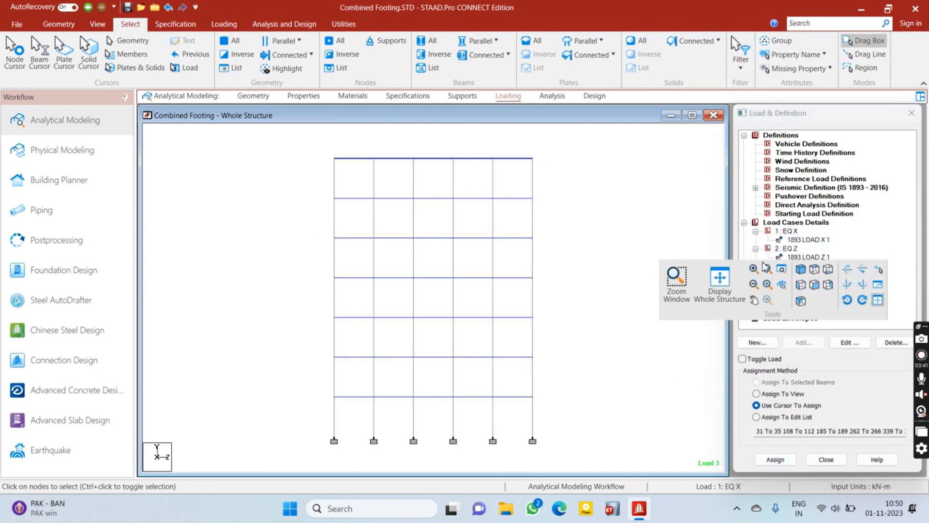
click(813, 270)
click(806, 292)
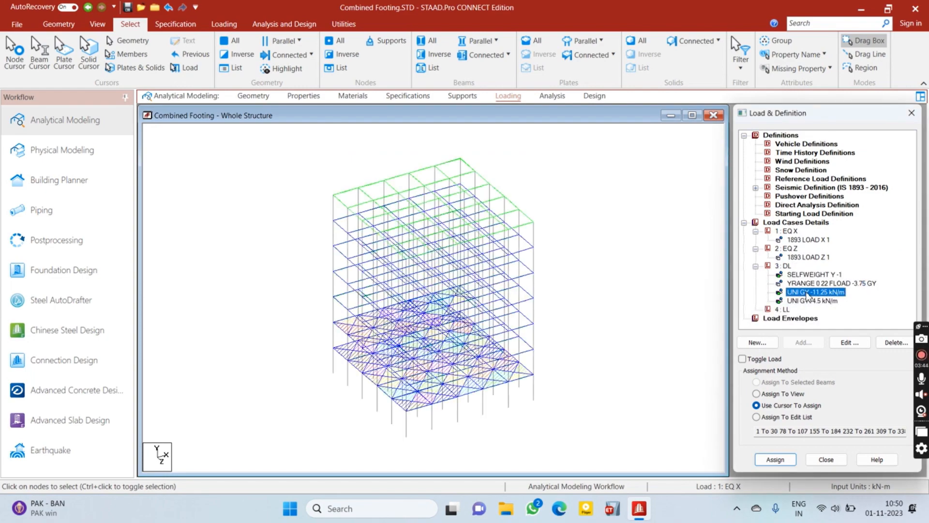
click(811, 301)
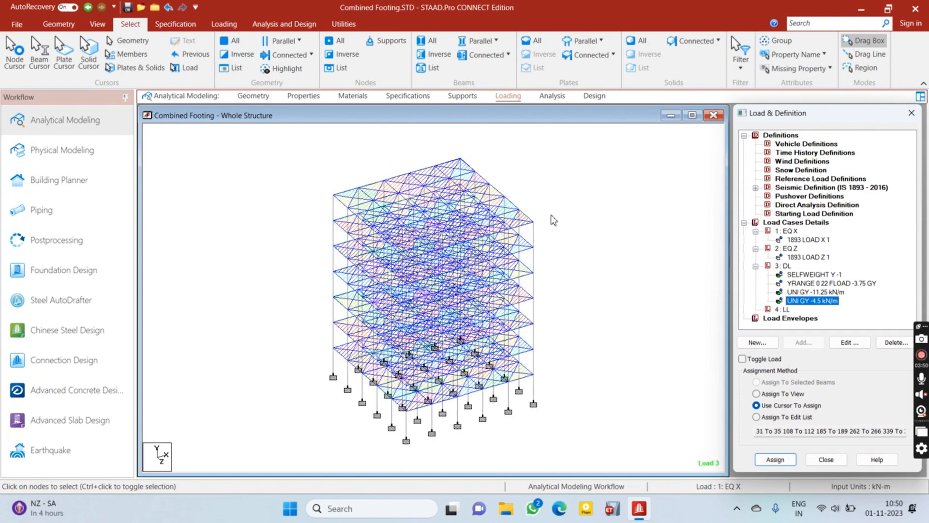
click(215, 25)
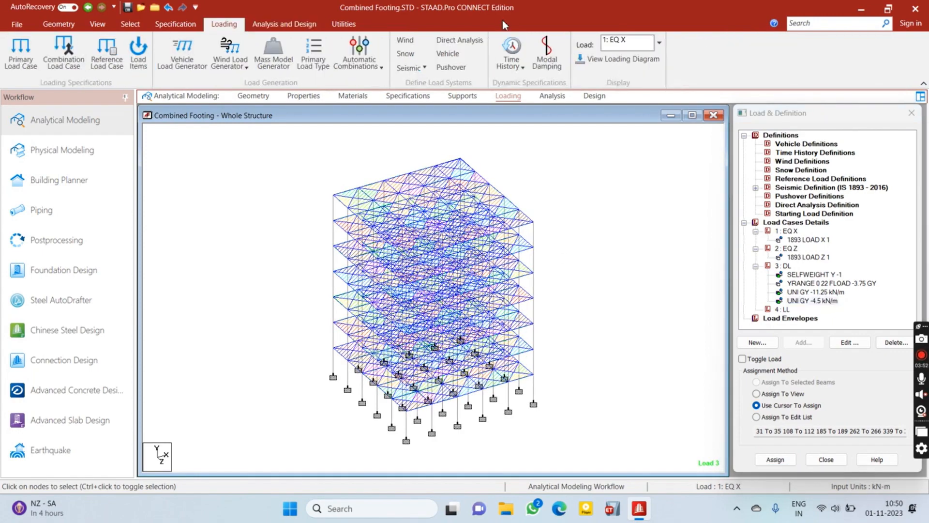
click(614, 63)
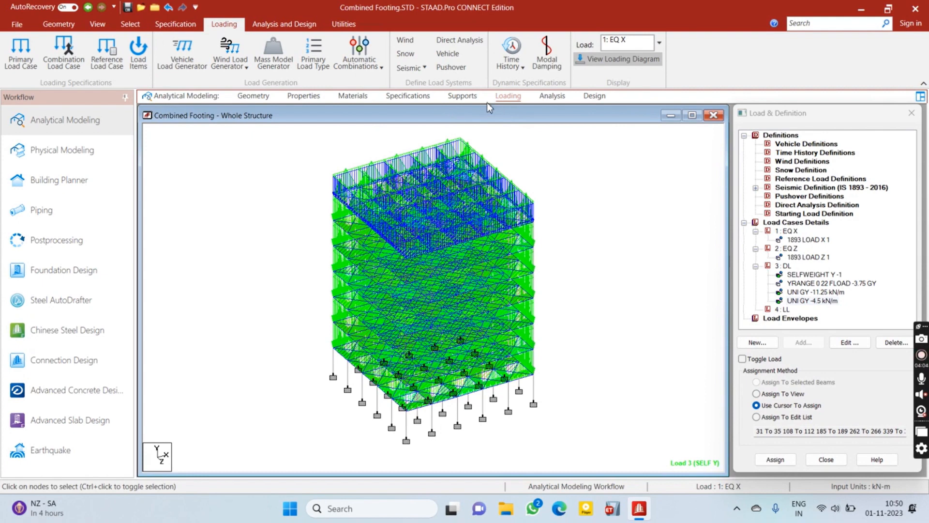
Add a floor load of -4 kN/m2 in Global Y over the Y range 0 to 22 m to load case LL and check it on the model.
click(785, 309)
click(801, 343)
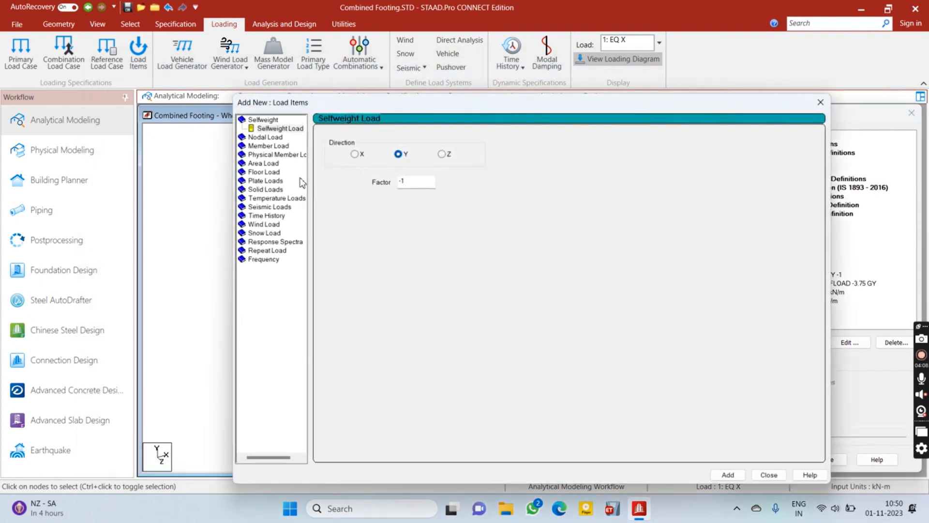
click(275, 173)
double_click(383, 193)
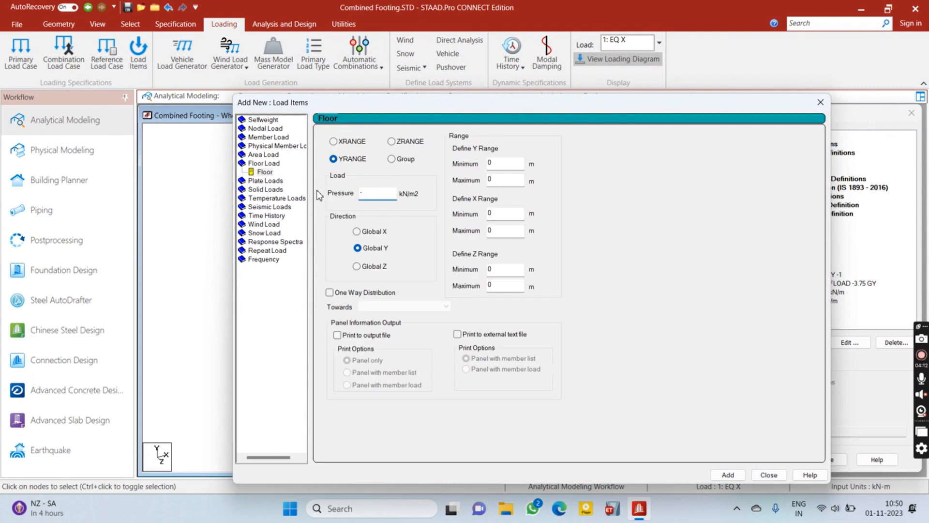
double_click(500, 180)
text(22)
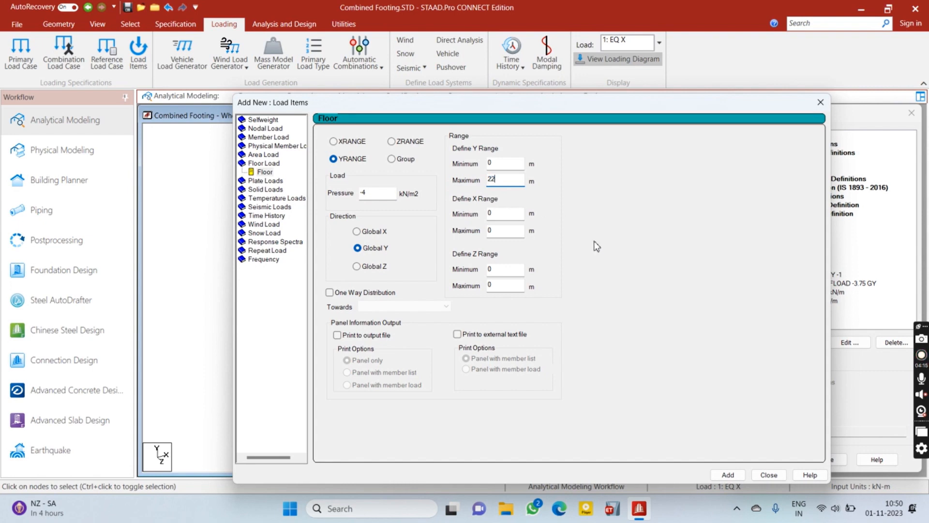
click(728, 475)
click(785, 476)
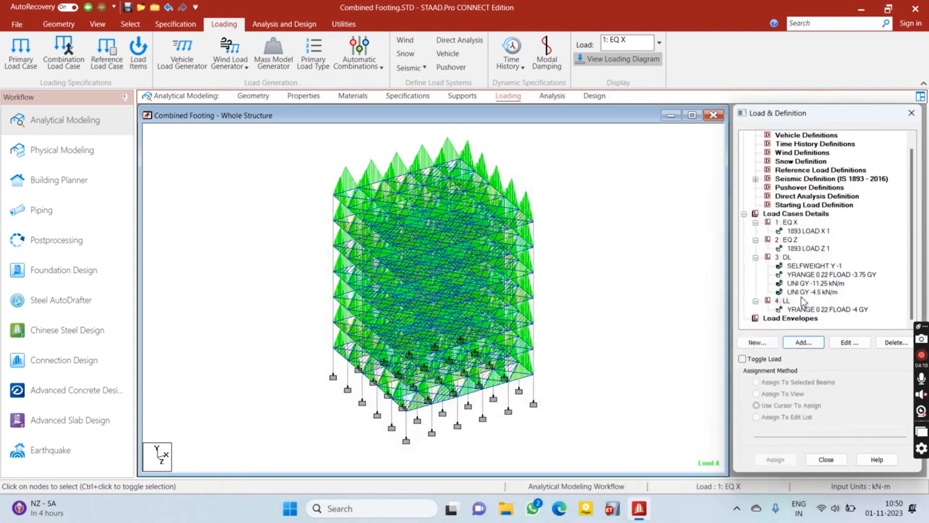
click(807, 309)
click(551, 167)
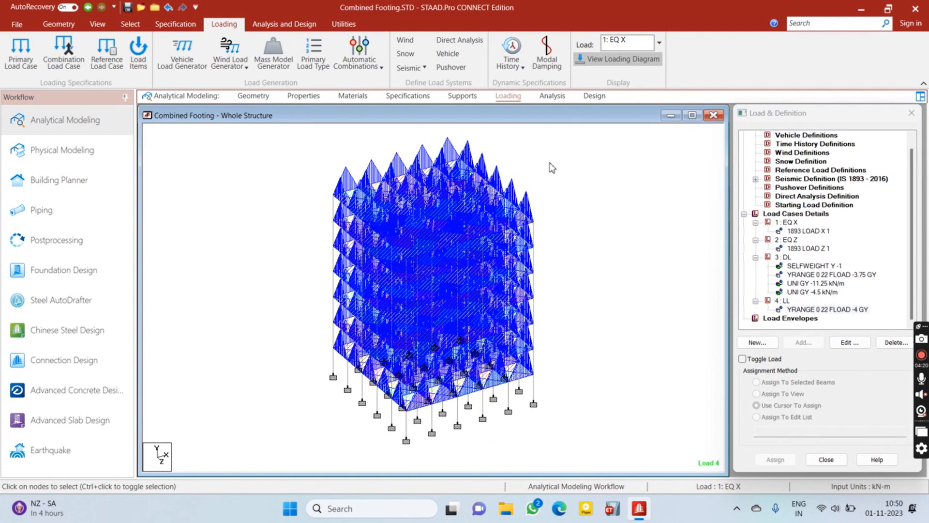
scroll(778, 203, up, 1)
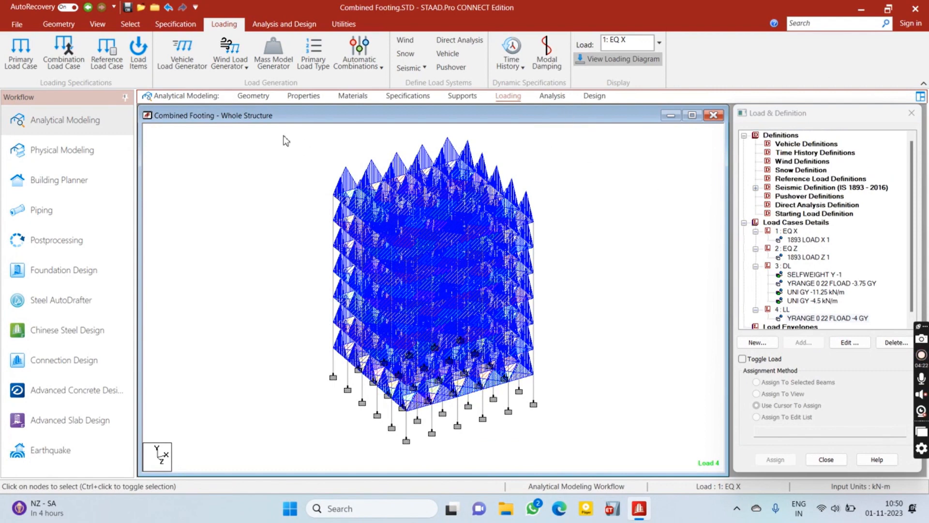
Start an IS 875 (Part 3): 2015 wind load generation with a 3 m height interval and Delhi as the basic wind speed location.
click(230, 58)
click(278, 86)
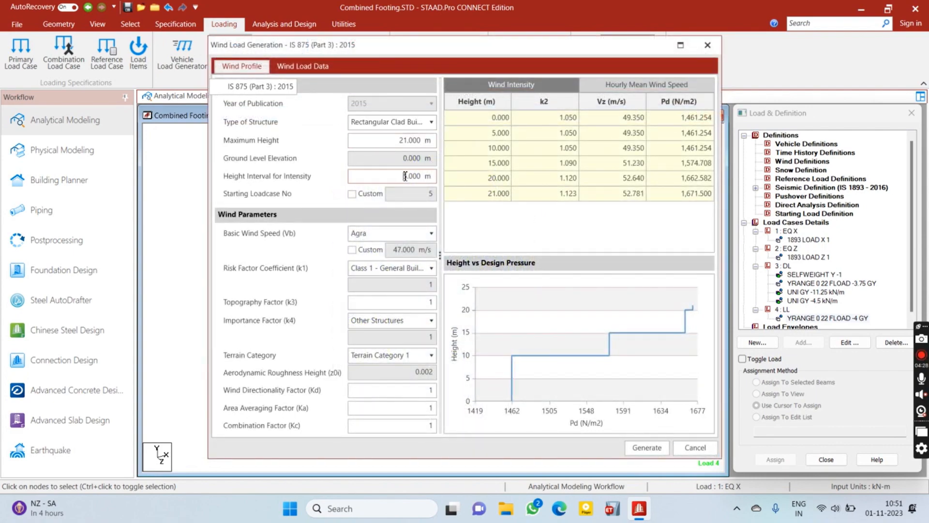
text(3)
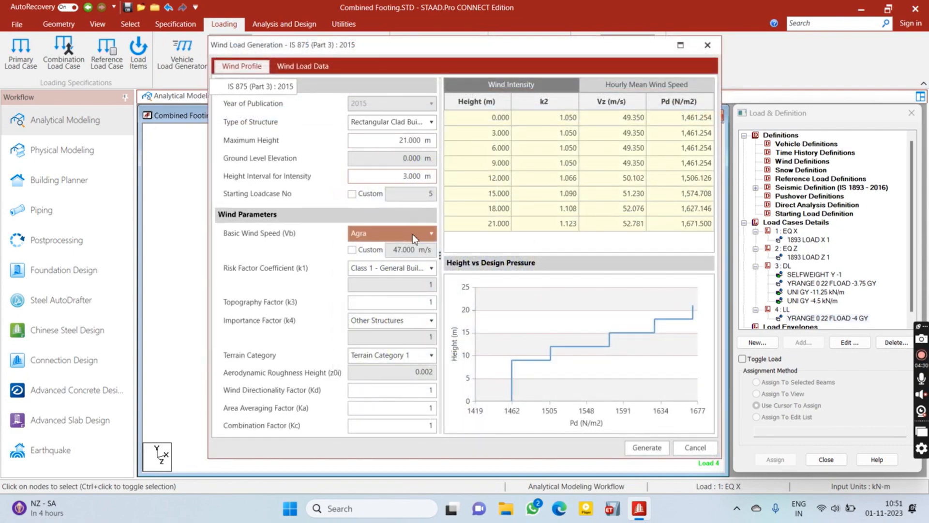
click(402, 234)
scroll(400, 285, down, 8)
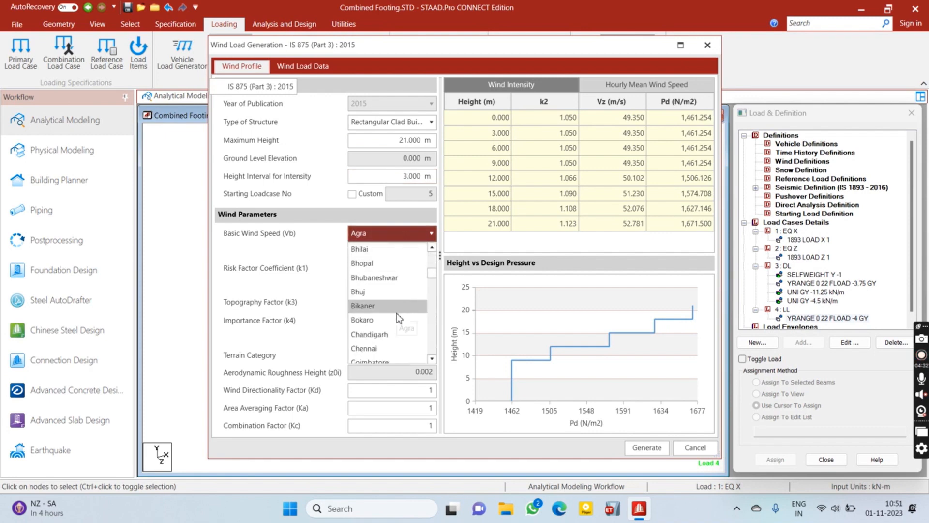
click(368, 263)
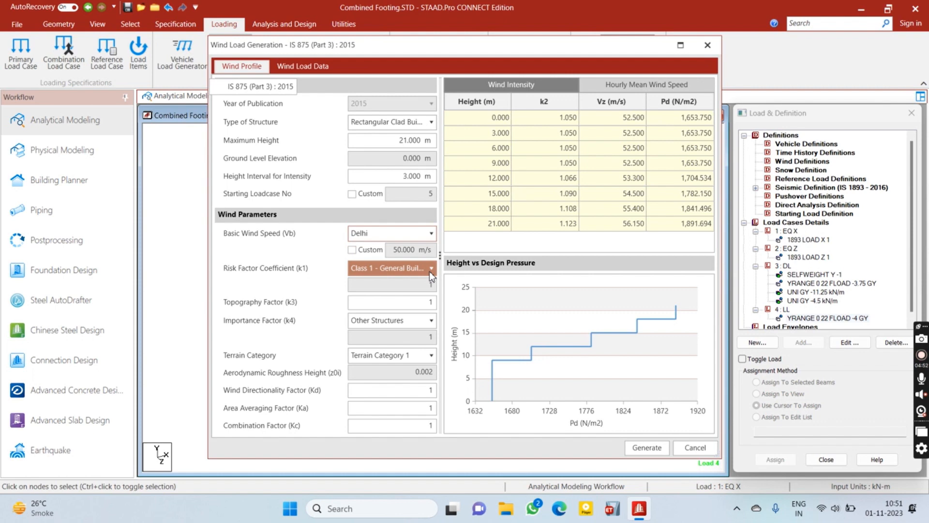
Keep the importance factor at Other Structures and set the wind profile's terrain to Terrain Category 4.
click(418, 320)
click(417, 320)
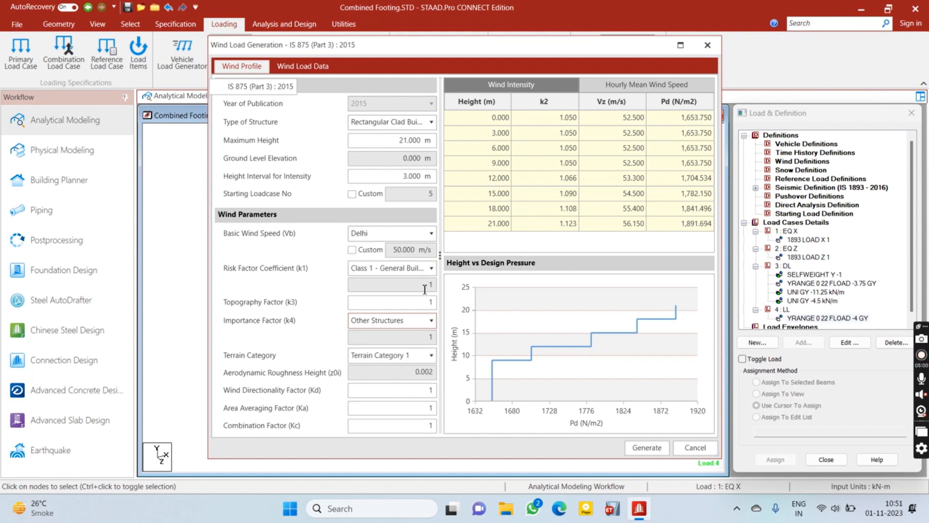
click(415, 355)
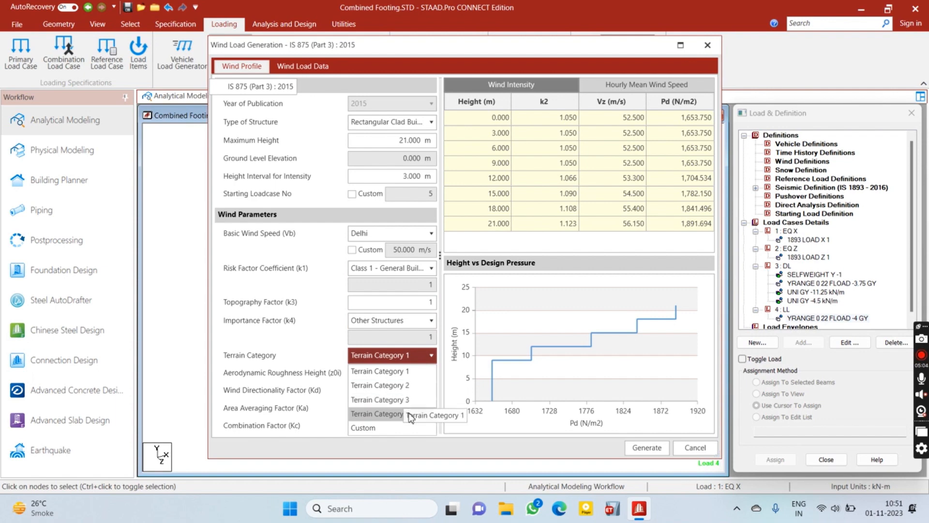
click(383, 413)
Set the wind directionality factor Kd to 0.9, the area averaging factor Ka to 0.8 and the combination factor Kc to 0.9.
click(436, 390)
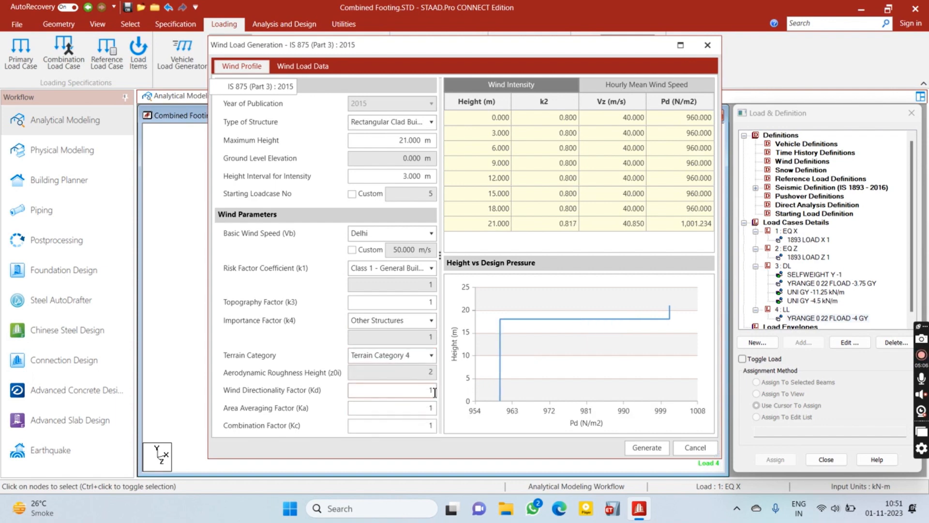
key(BackSpace)
text(0.9)
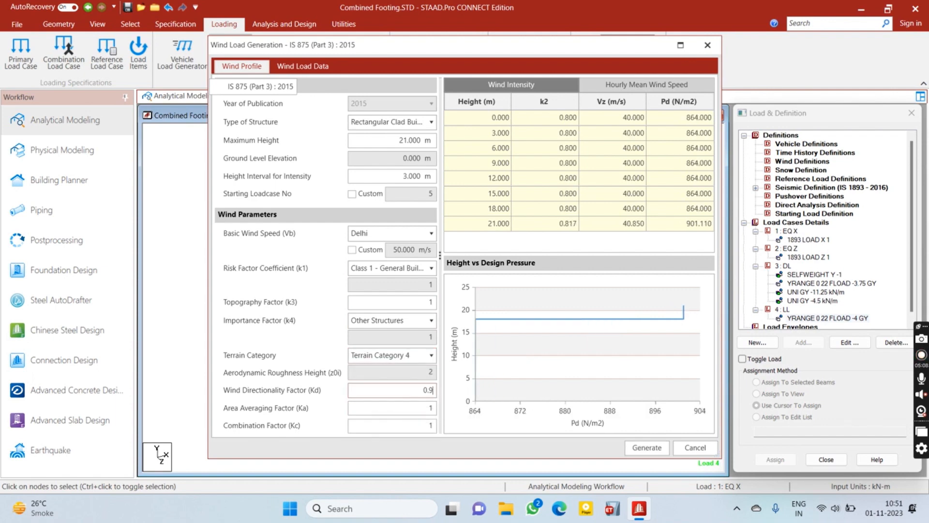
click(432, 409)
key(BackSpace)
text(0.8)
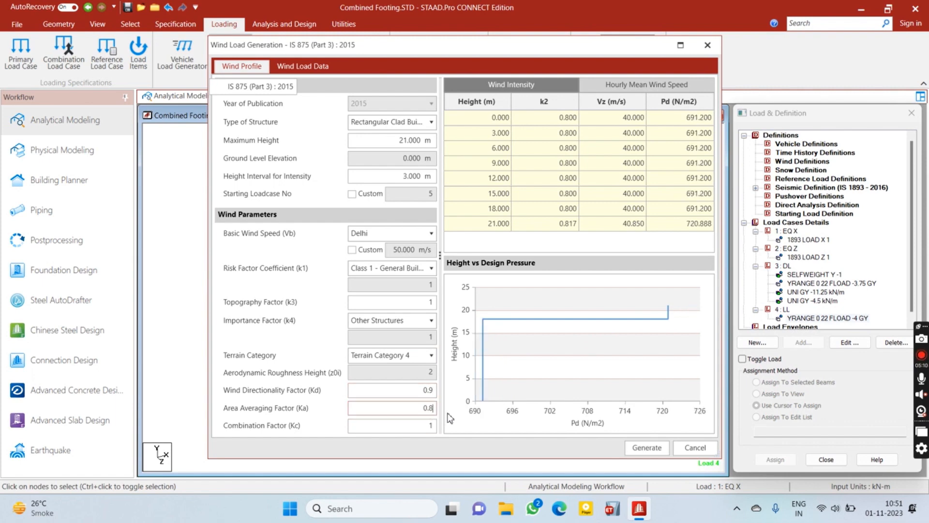
click(421, 430)
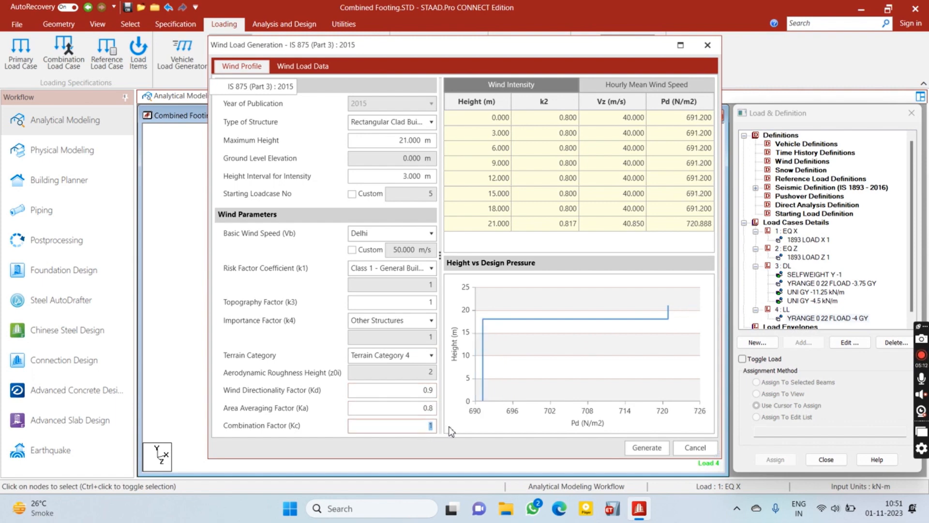
text(0.9)
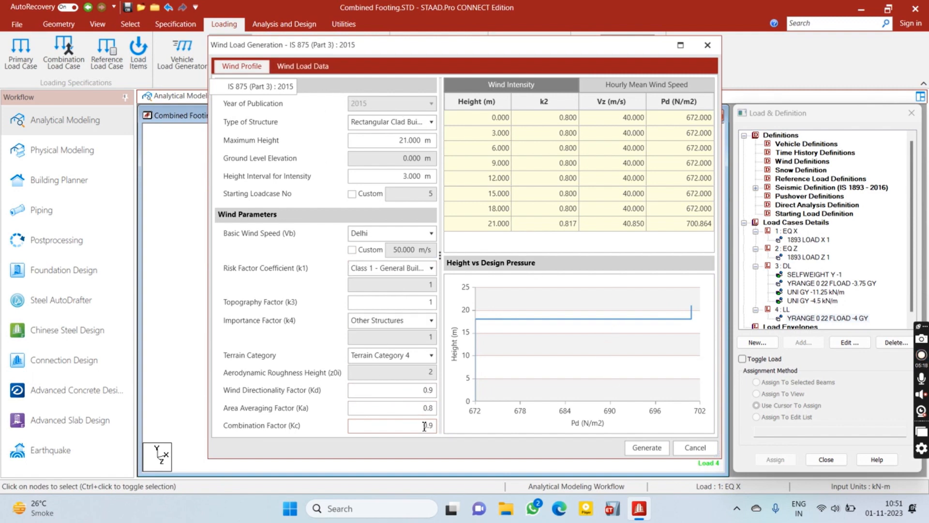
Keep the permeability at Openings less than 5% in the wind load data and generate the wind load cases.
click(320, 66)
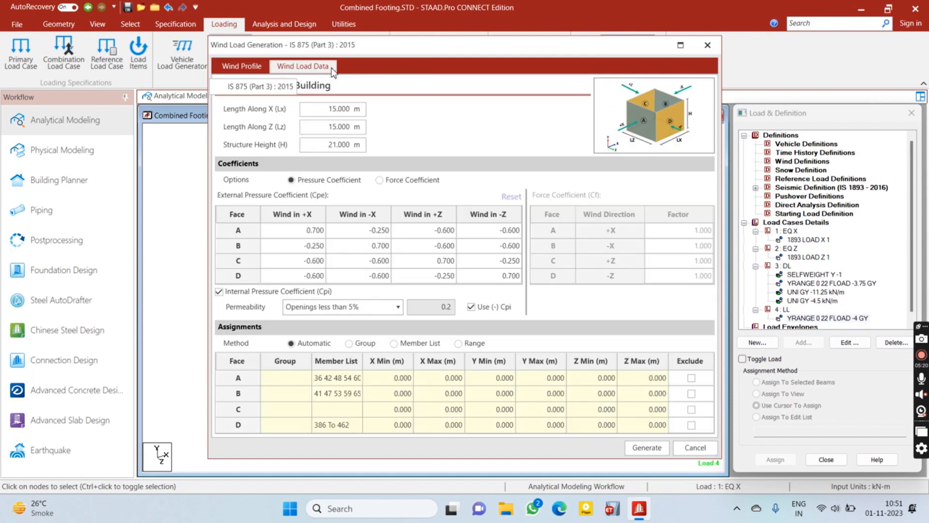
click(385, 309)
click(384, 309)
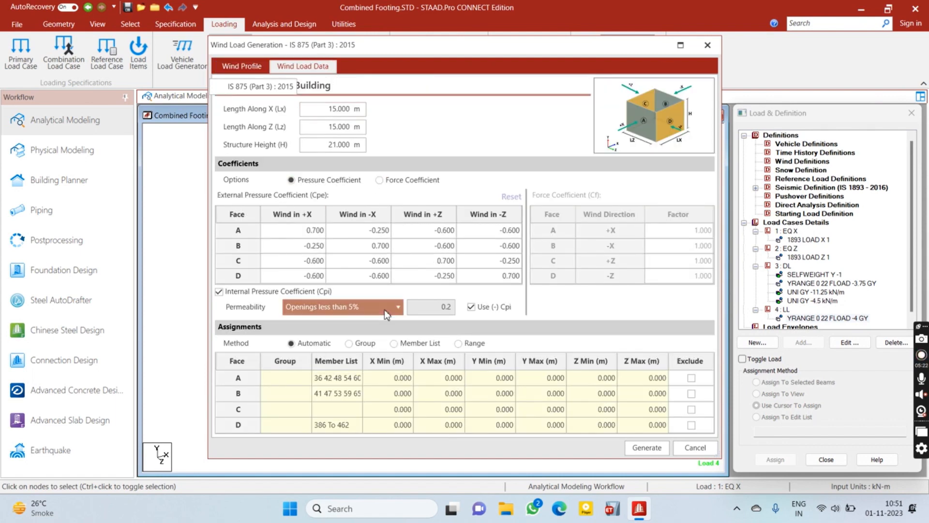
click(647, 447)
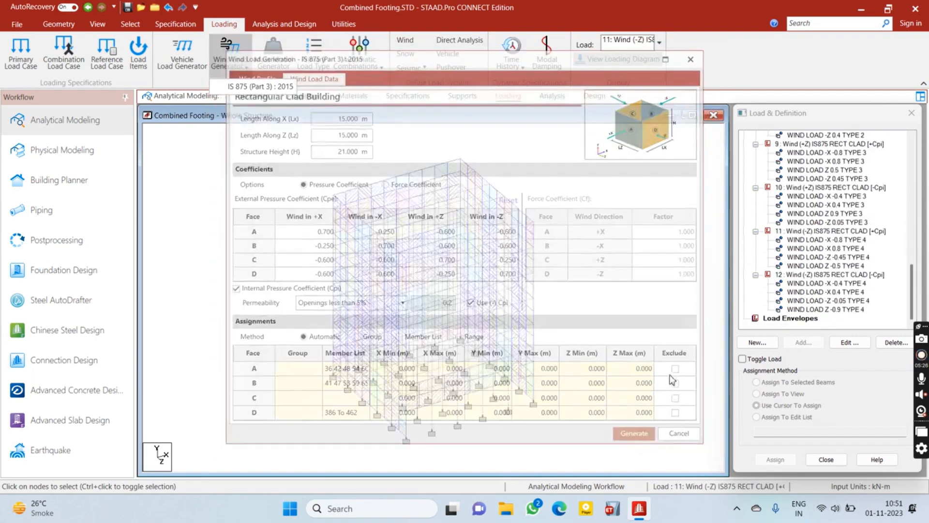
click(561, 242)
Collapse the details of load cases 1 to 12 and the wind definitions in the load tree.
scroll(846, 252, up, 5)
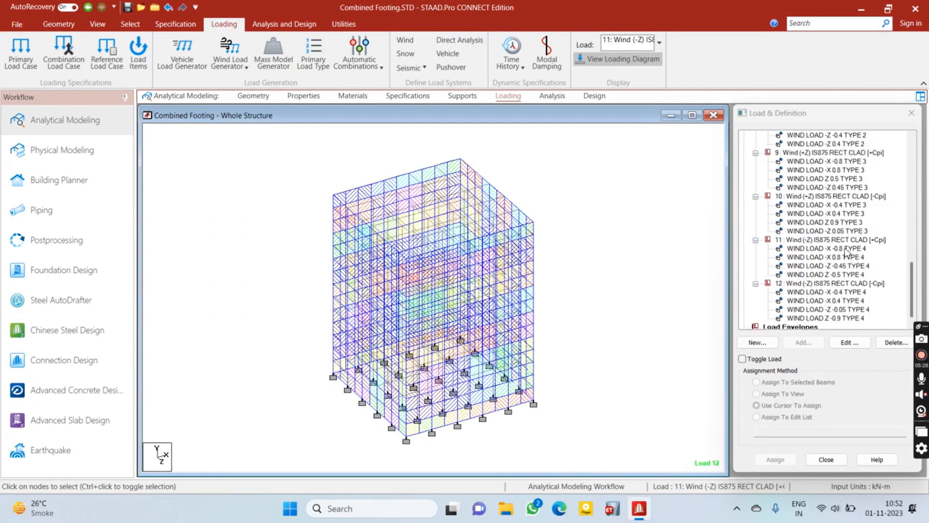
scroll(794, 213, up, 6)
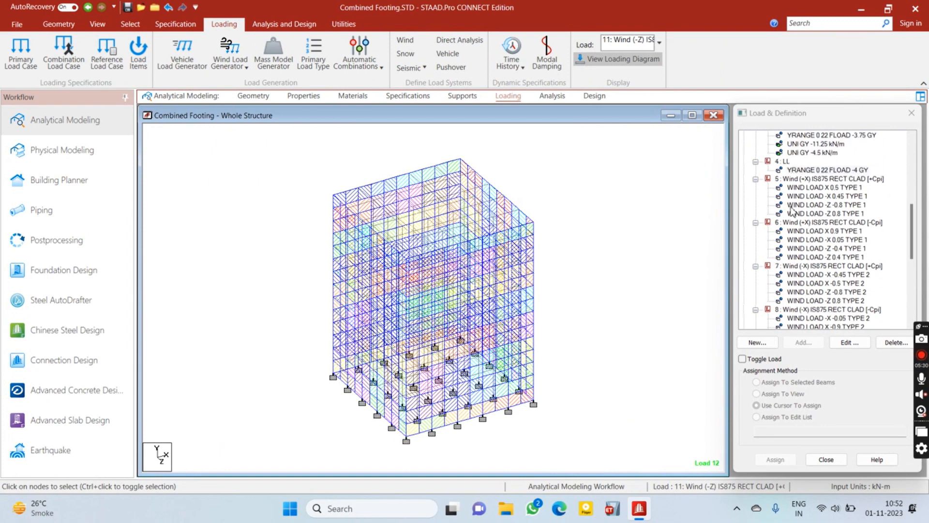
scroll(792, 221, up, 1)
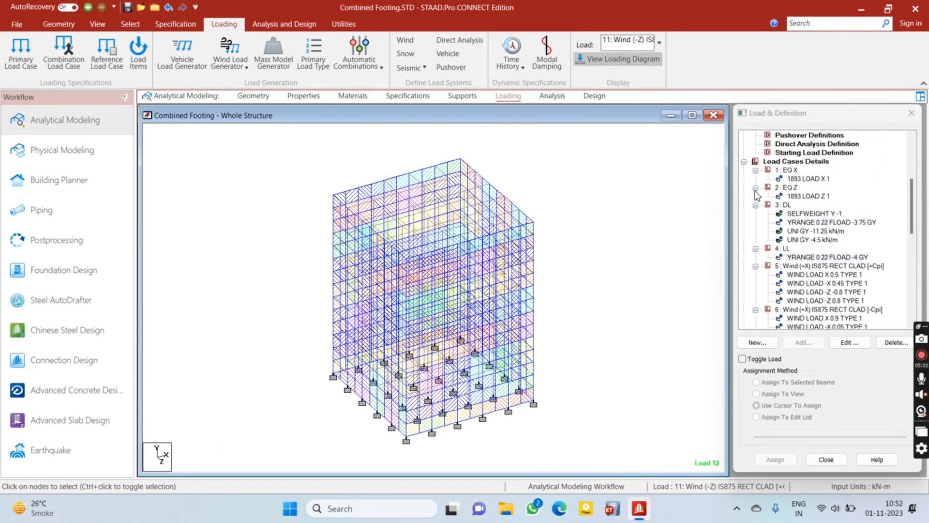
click(755, 171)
click(755, 179)
click(755, 187)
click(755, 196)
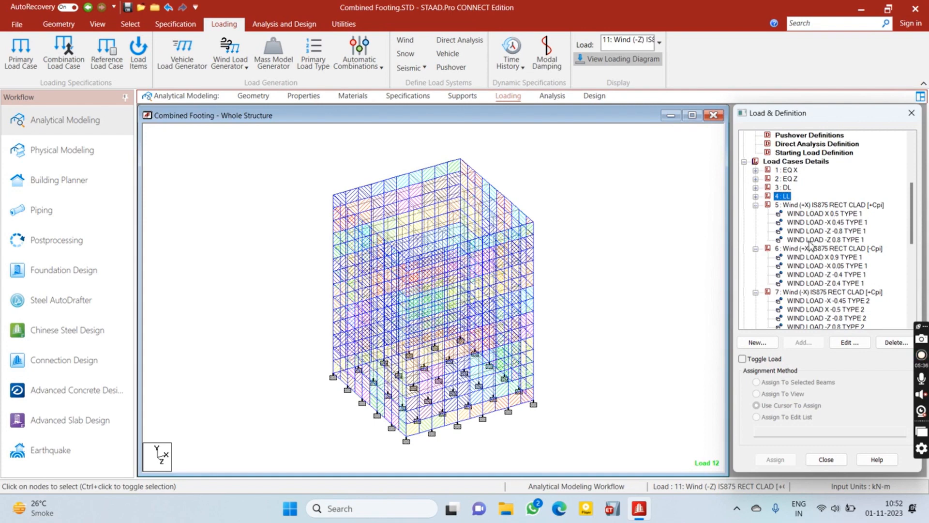
click(755, 205)
click(755, 214)
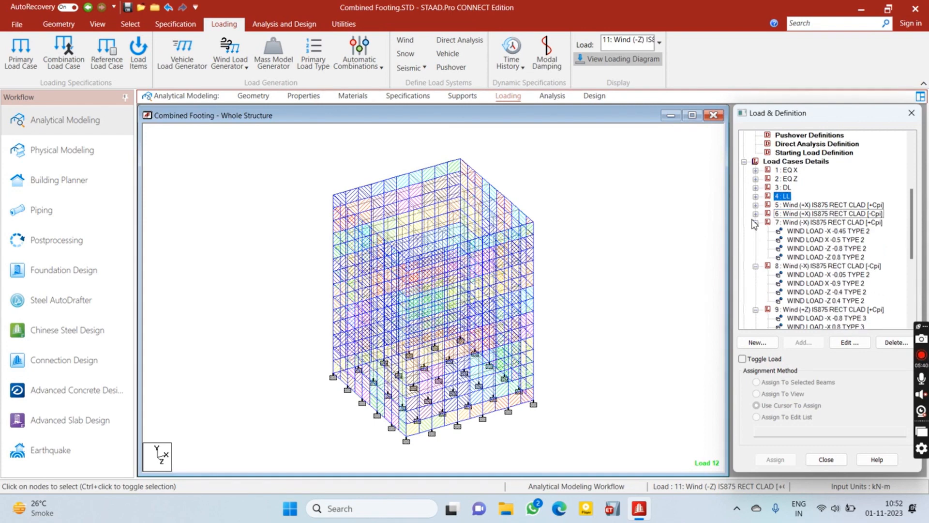
click(755, 222)
click(755, 231)
click(755, 240)
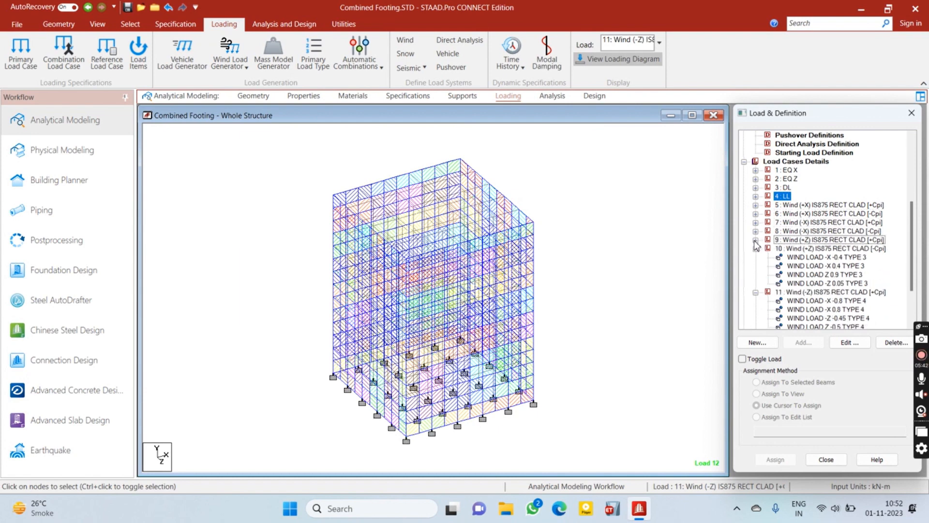
click(755, 249)
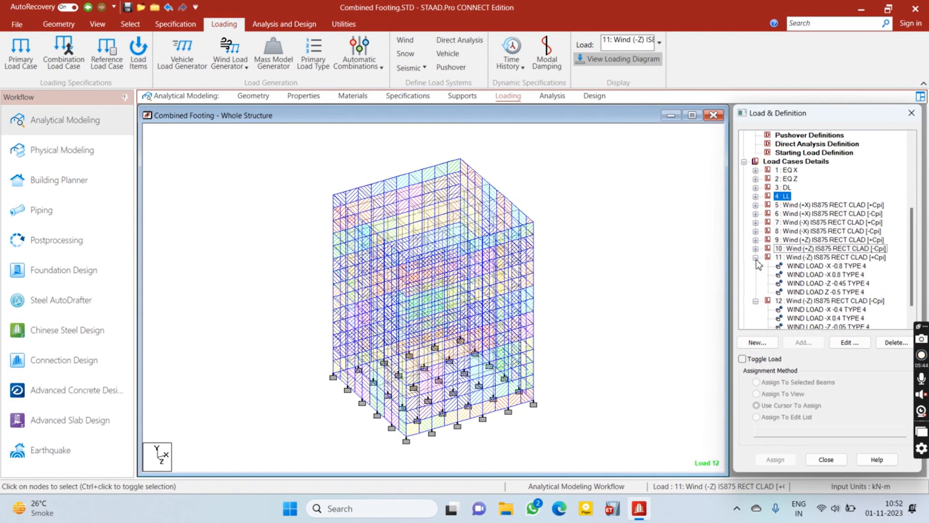
click(756, 257)
click(756, 275)
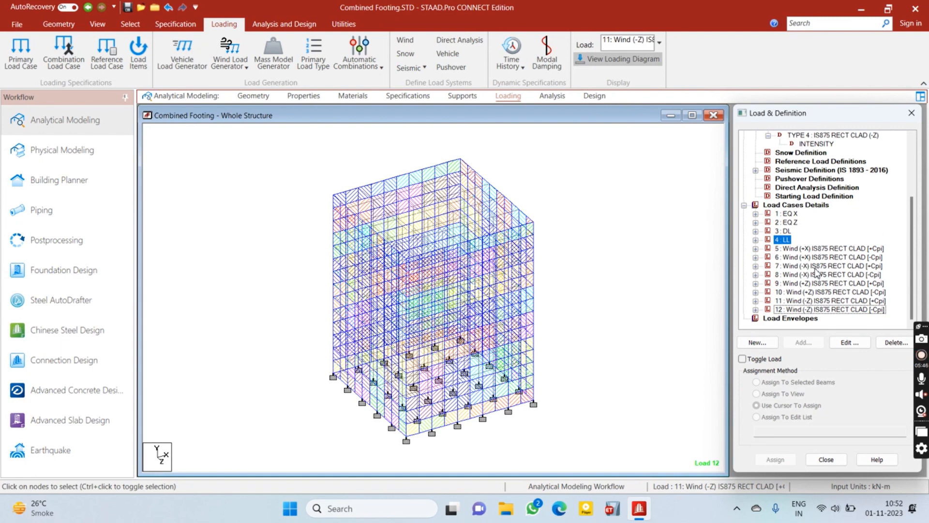
scroll(818, 270, up, 4)
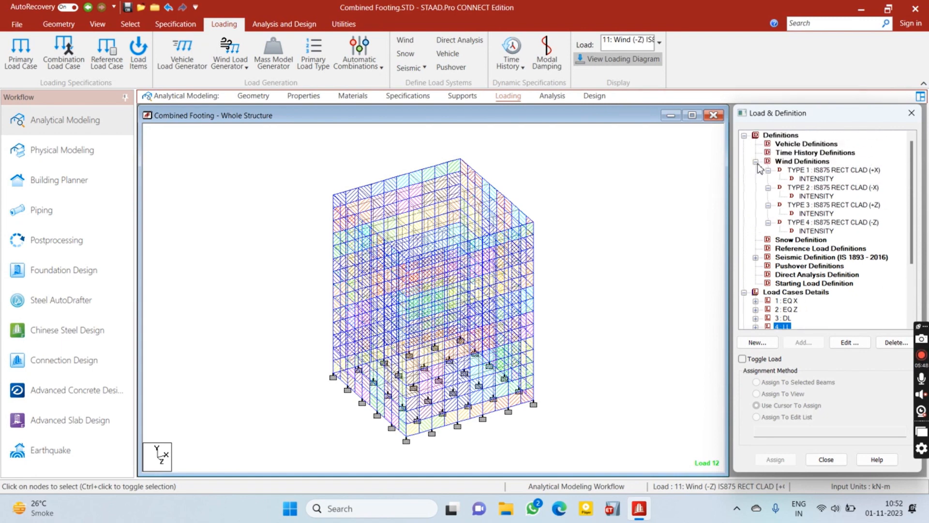
click(756, 161)
Generate automatic load combinations to IS:456/IS:800, category IS456:2000 Table18, starting at number 13, and add them to the load cases.
click(796, 222)
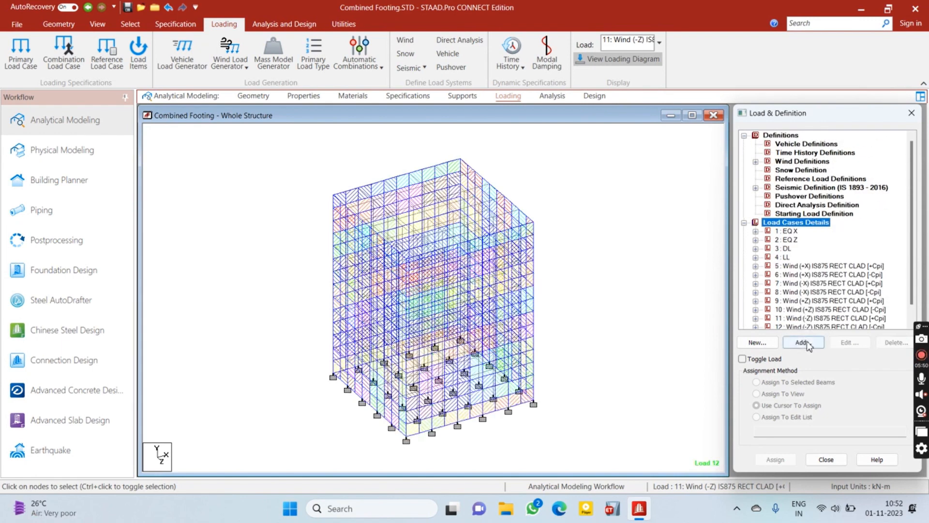
click(803, 342)
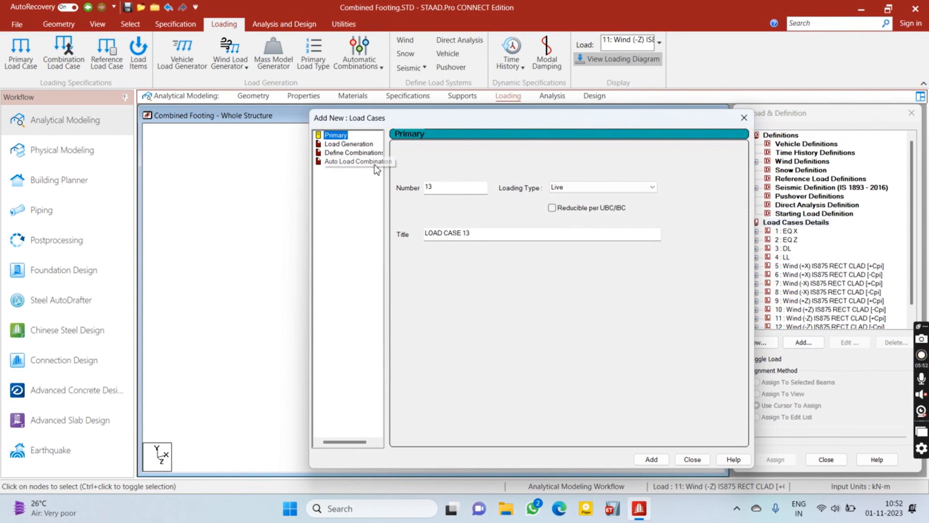
click(373, 163)
click(565, 160)
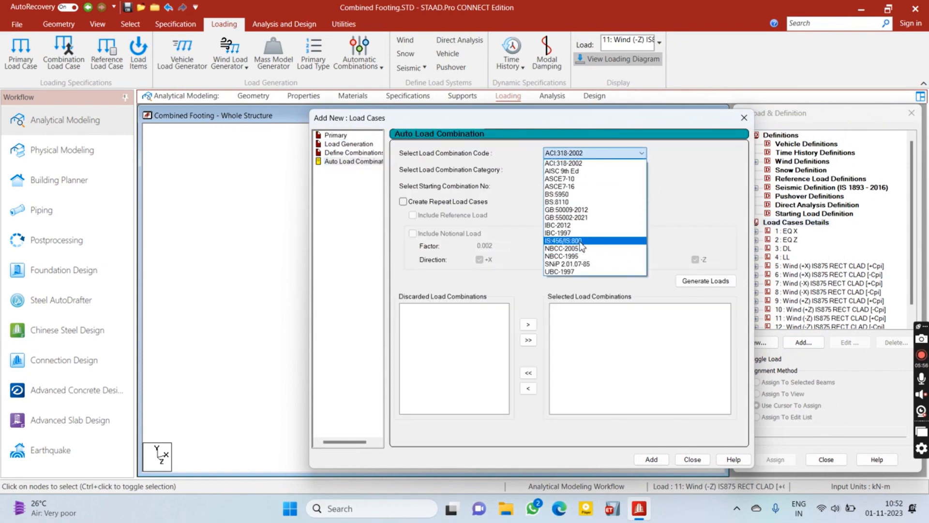
click(583, 241)
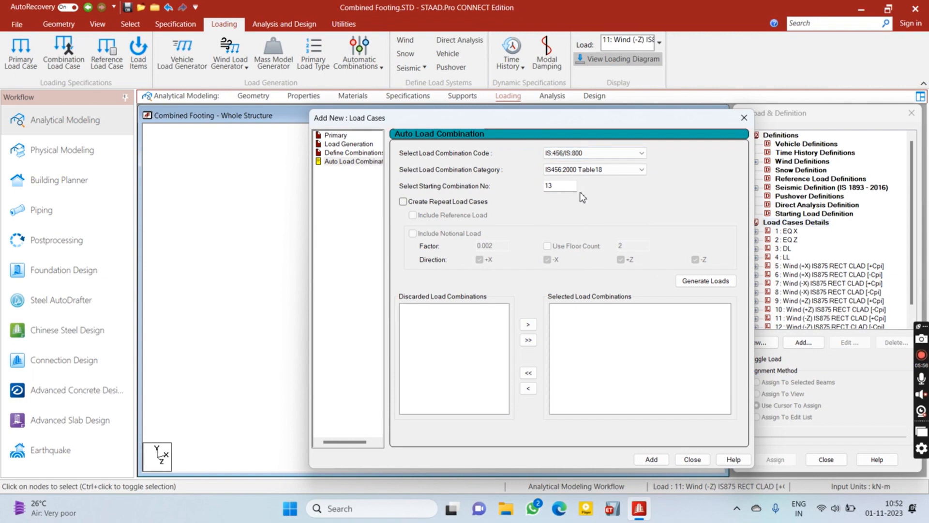
click(693, 280)
click(655, 455)
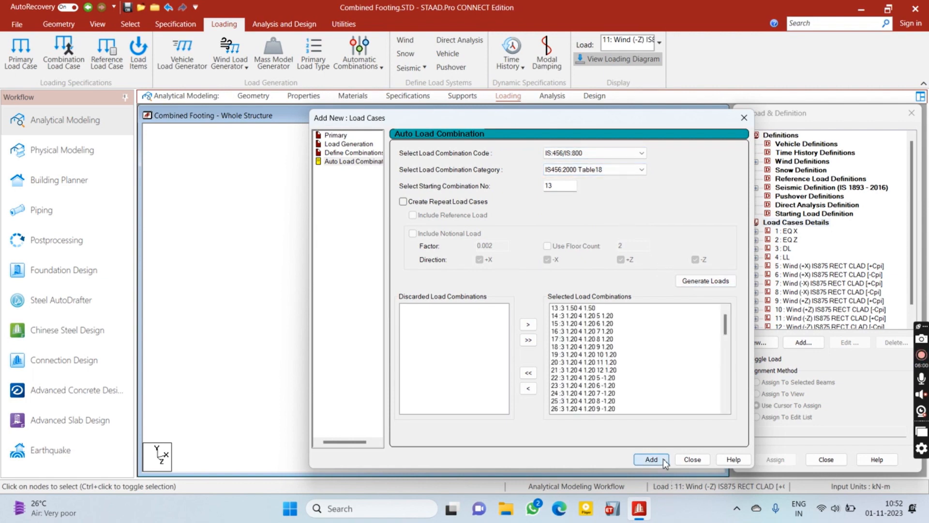
click(692, 459)
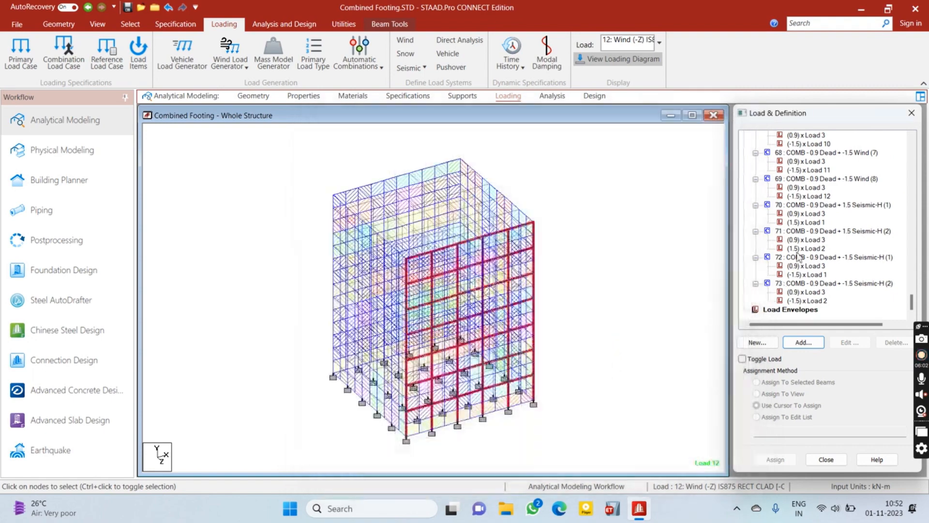
Add a Perform Analysis command with the print option All.
click(549, 100)
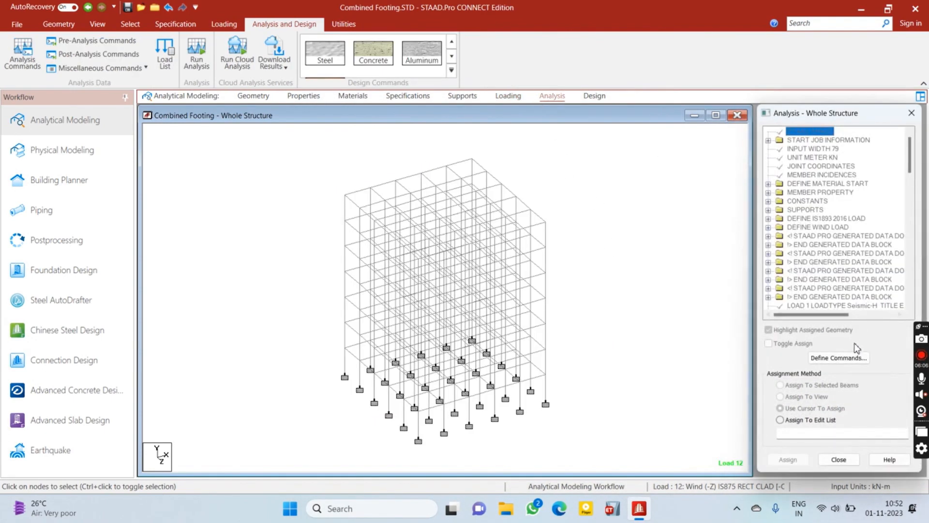
click(839, 358)
click(468, 328)
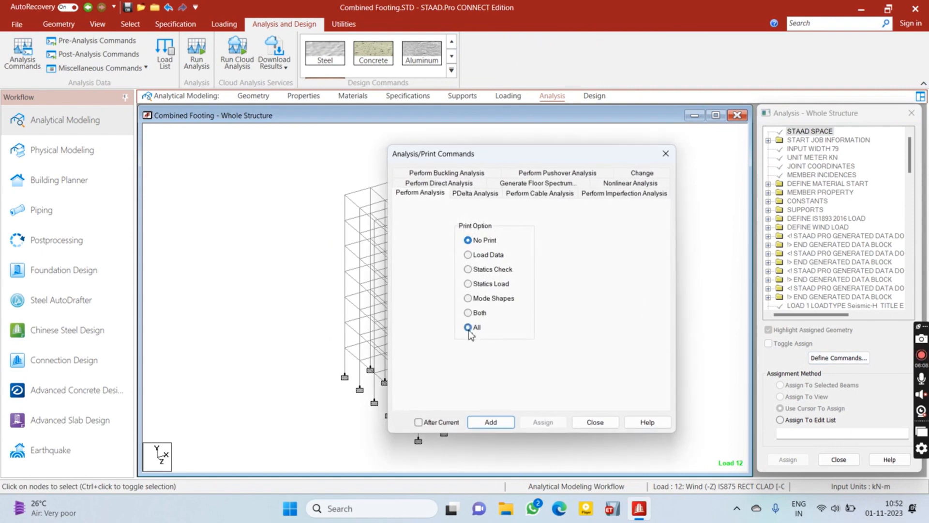
click(491, 422)
click(595, 422)
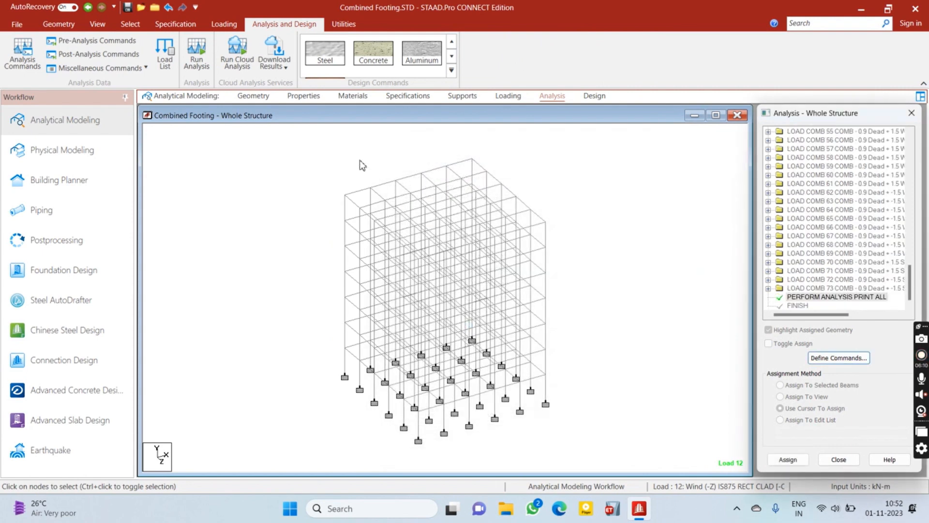
Run the structural analysis and close its report, staying in modeling mode.
click(197, 53)
key(Return)
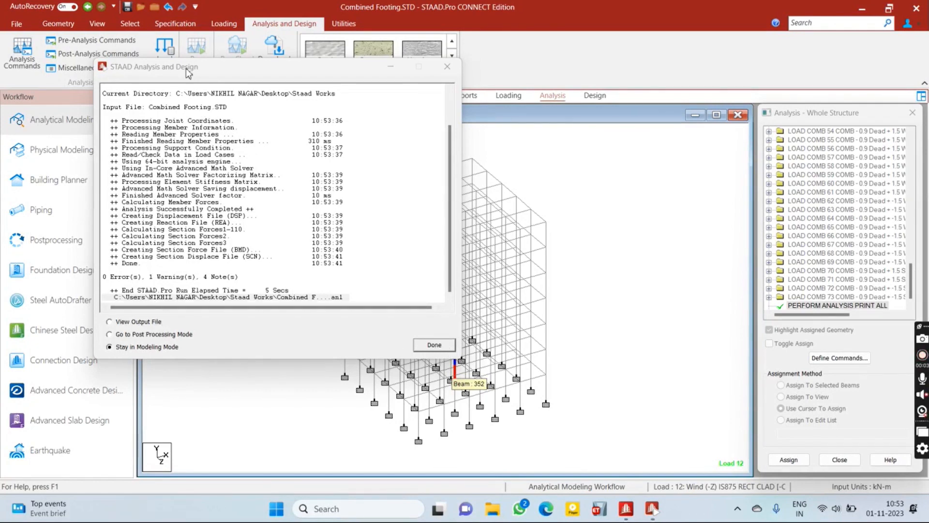
drag(186, 69, 306, 87)
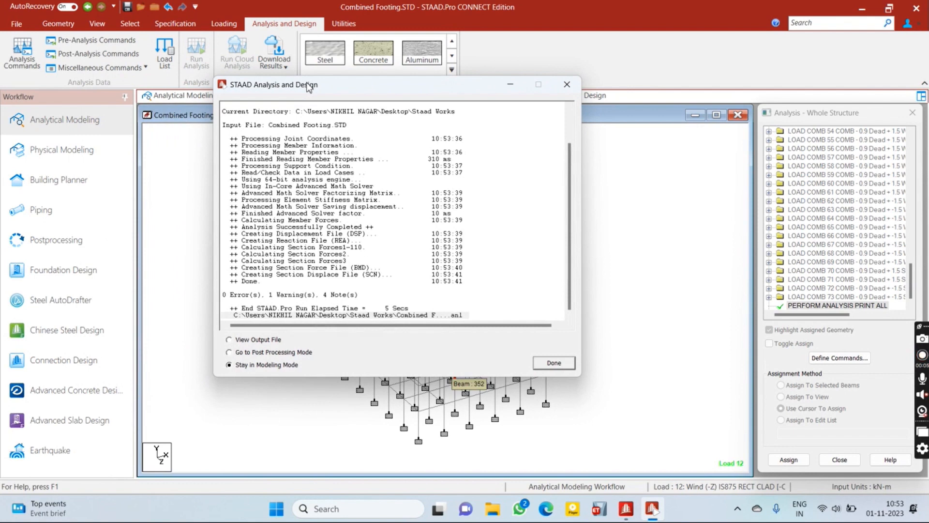
click(554, 364)
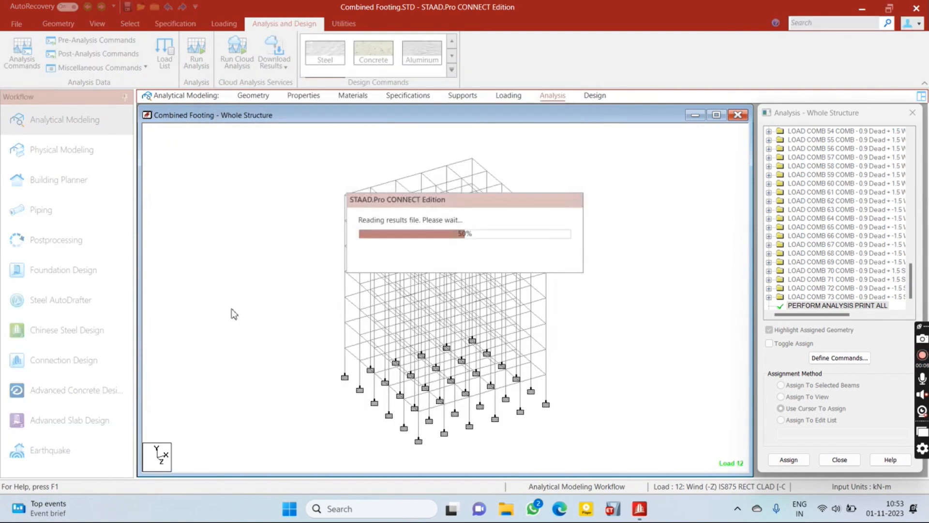
Open the Foundation Design workflow and try the selected and listed options for choosing the supports.
click(48, 271)
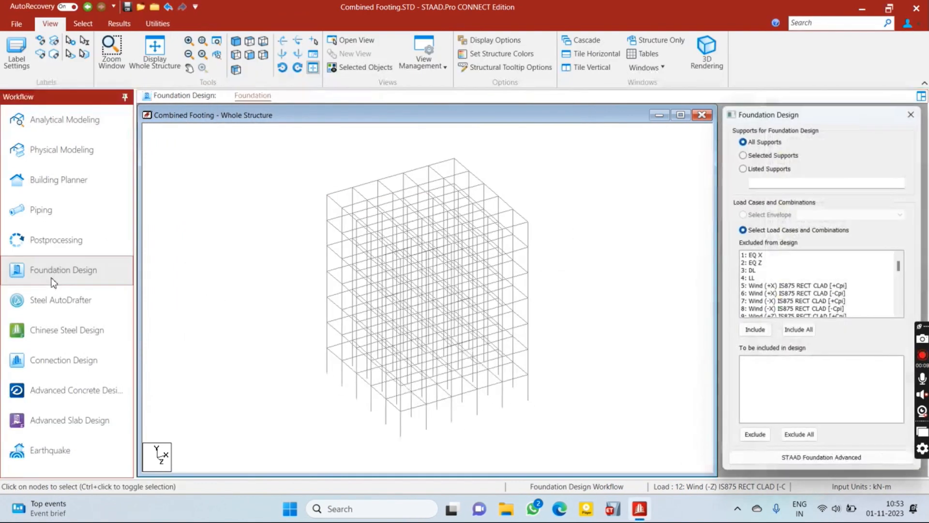
scroll(780, 270, down, 2)
scroll(780, 270, up, 2)
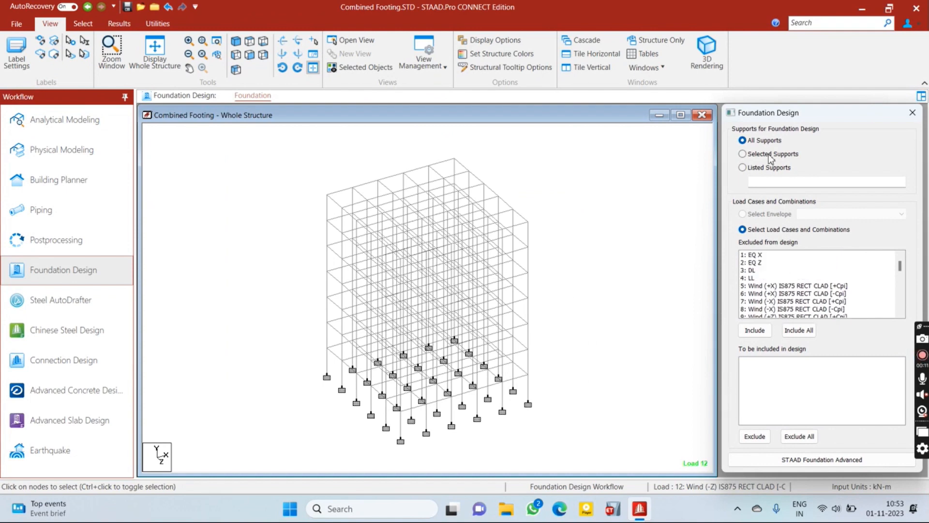
click(529, 401)
click(758, 154)
click(531, 403)
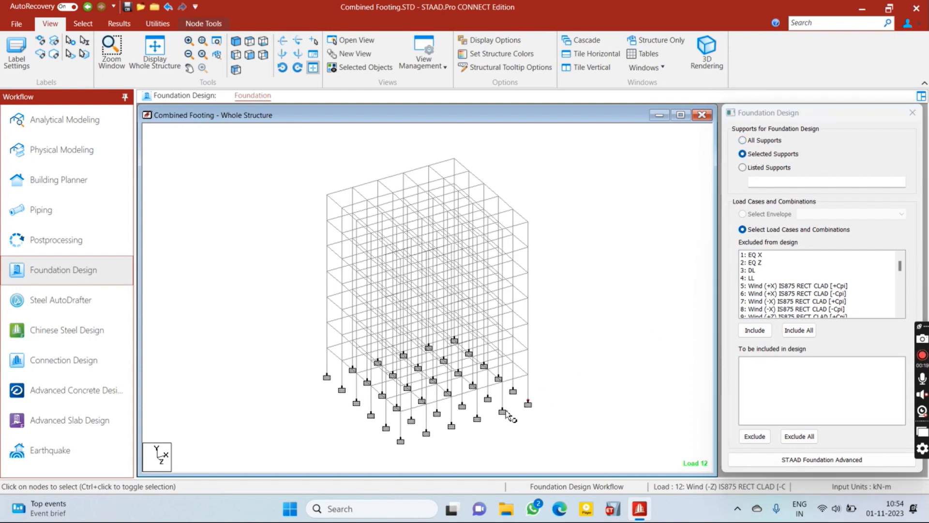
click(559, 393)
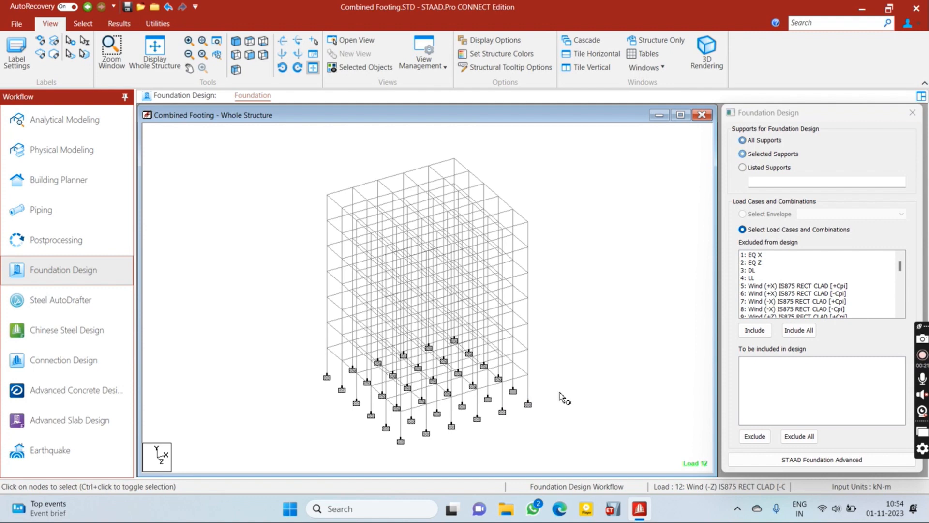
click(763, 142)
click(757, 169)
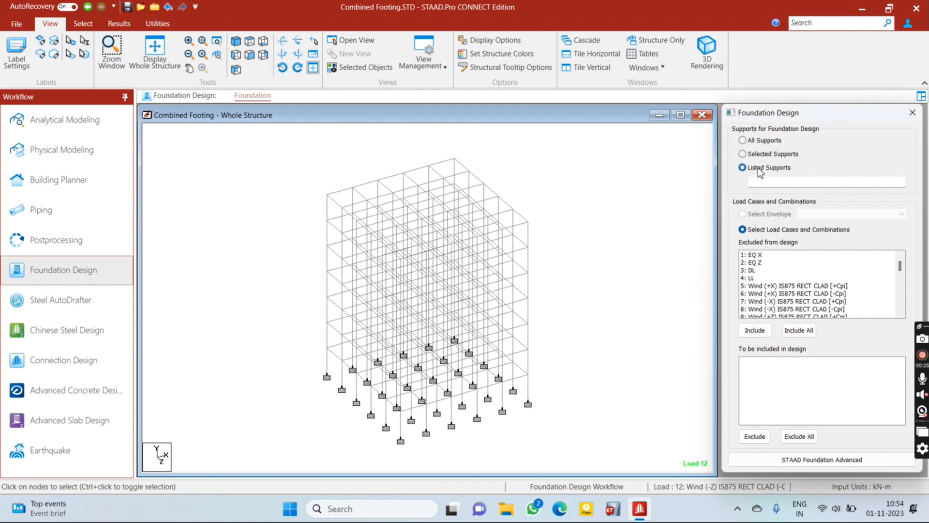
Select the corner support at the frame's base and open the postprocessing displacement results for all load cases.
click(327, 377)
key(shift+n)
click(97, 242)
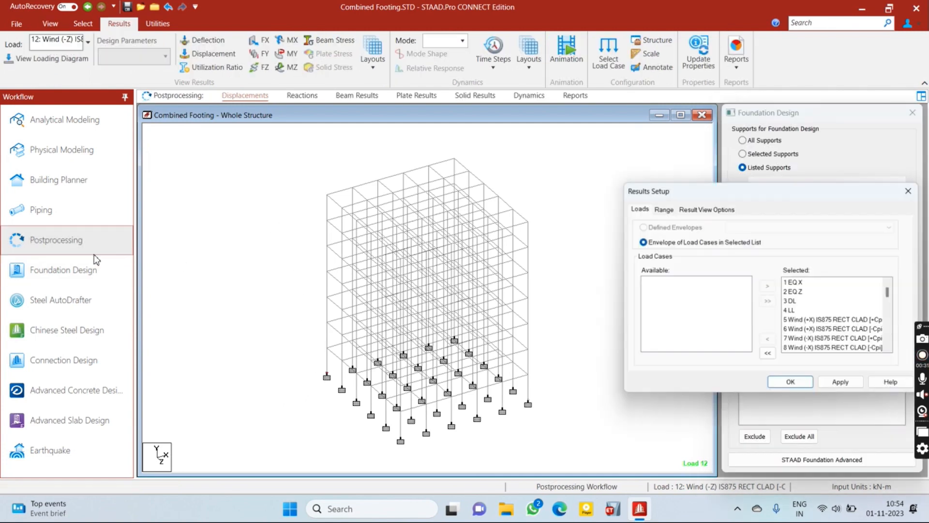
click(792, 386)
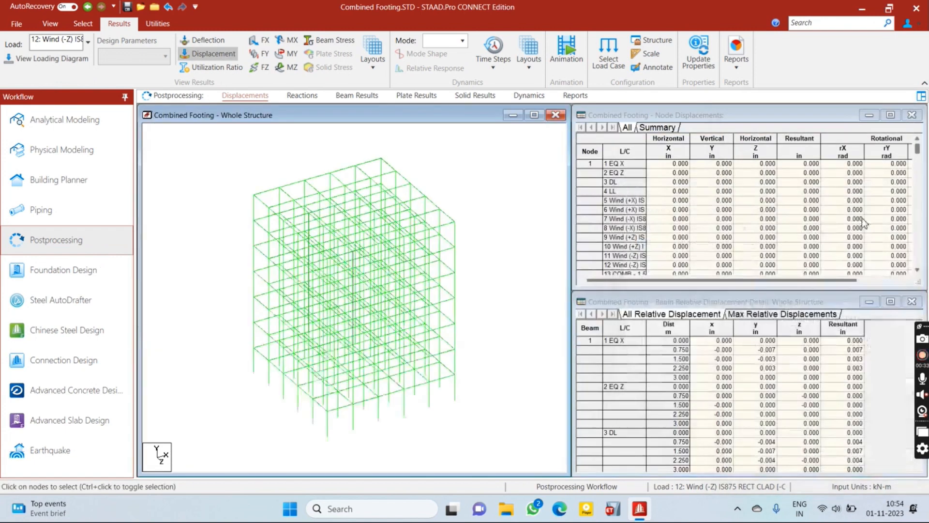
Return to the Foundation Design workflow, include all load cases for all supports and launch STAAD Foundation Advanced.
click(111, 272)
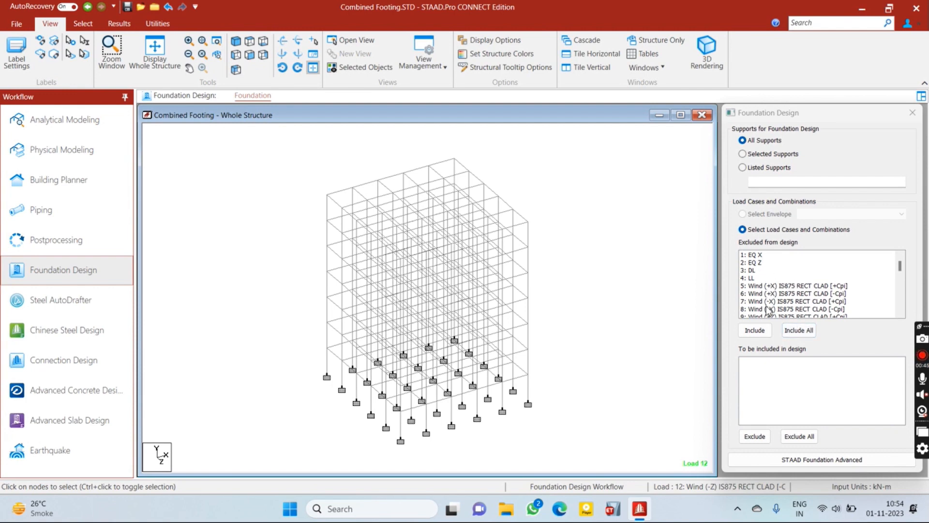
click(799, 331)
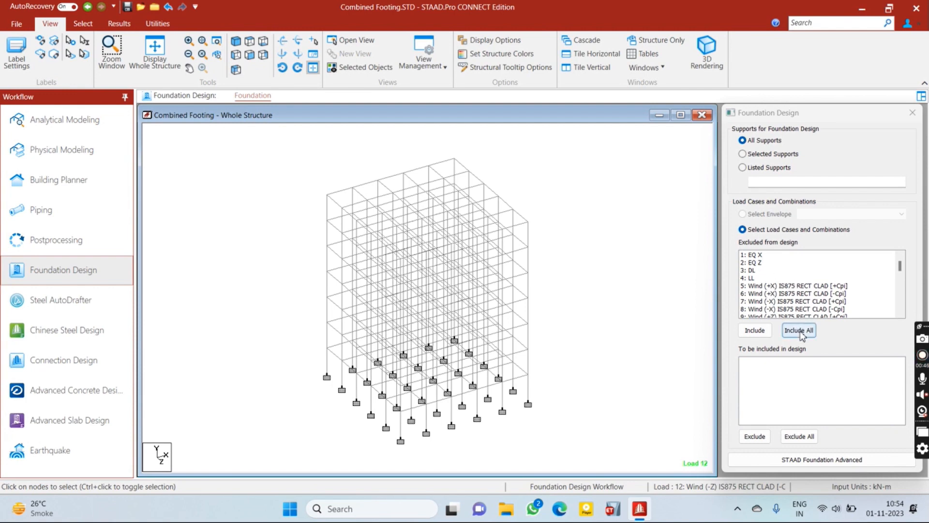
click(839, 460)
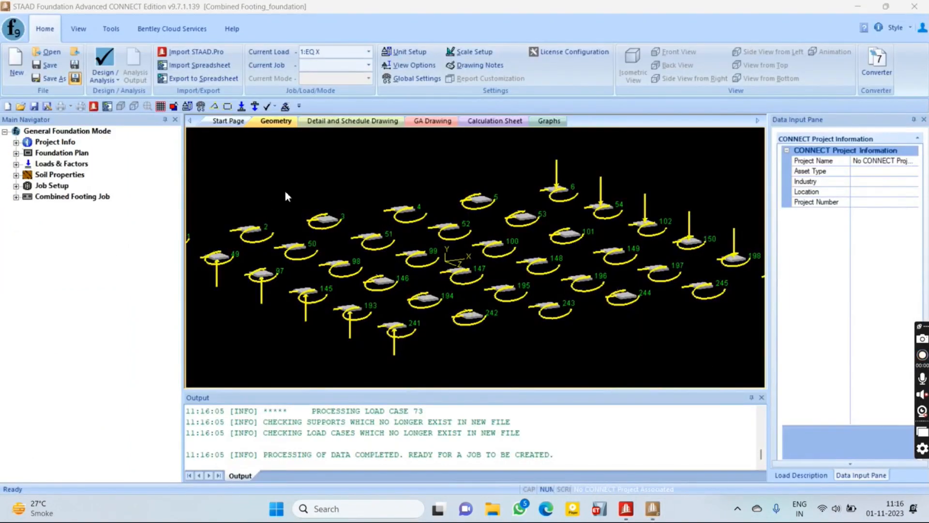
Delete the existing Combined Footing job from the job setup.
scroll(262, 197, down, 2)
middle_drag(285, 241, 314, 258)
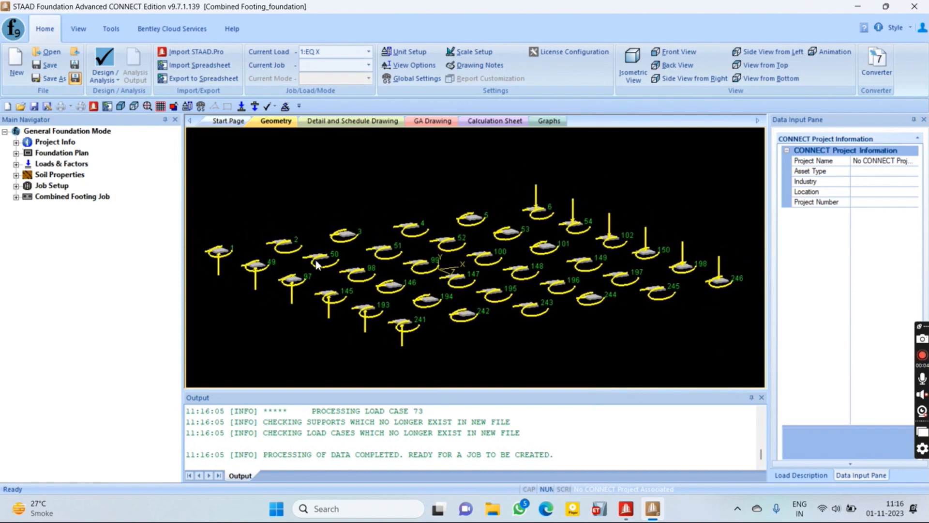
mouse_move(316, 264)
mouse_move(226, 248)
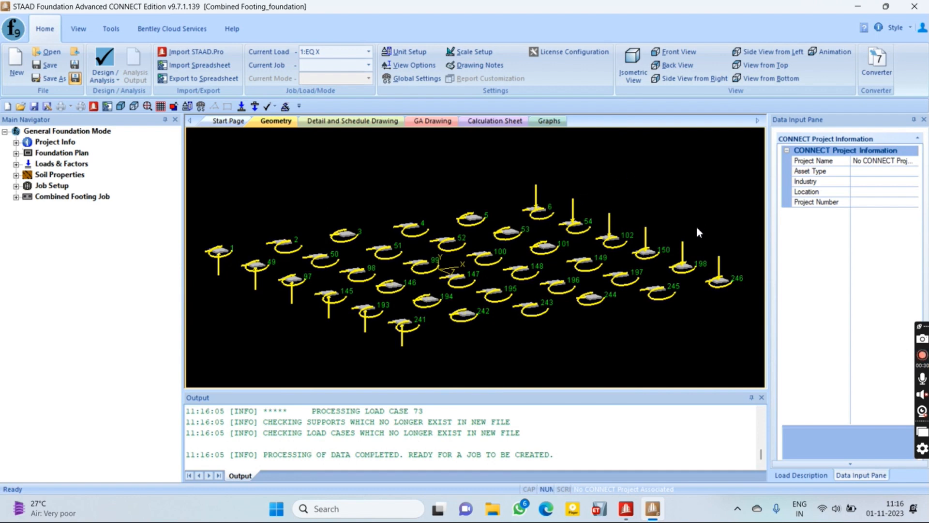
click(16, 197)
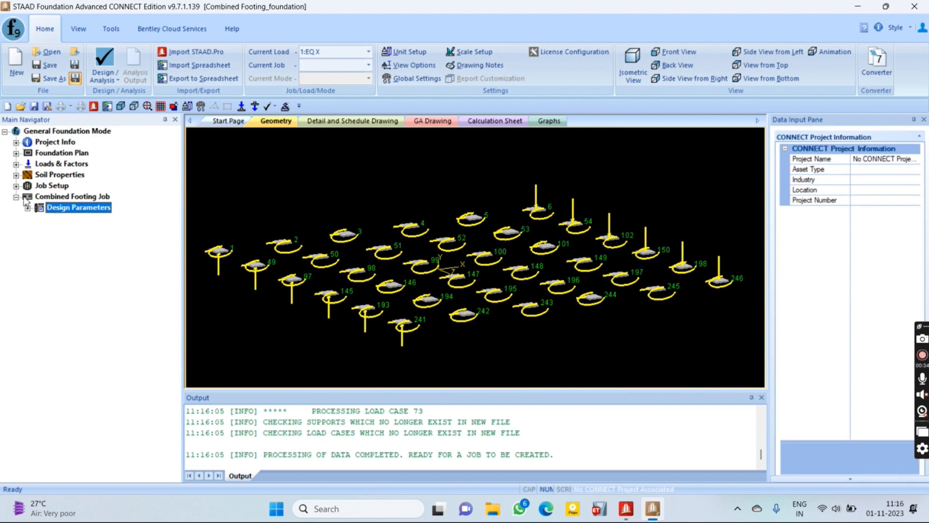
click(16, 186)
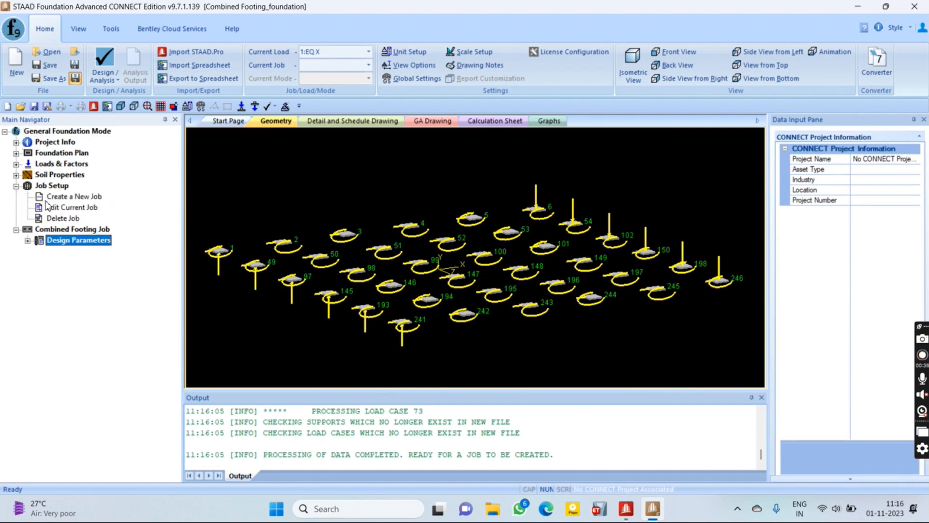
click(60, 218)
click(852, 155)
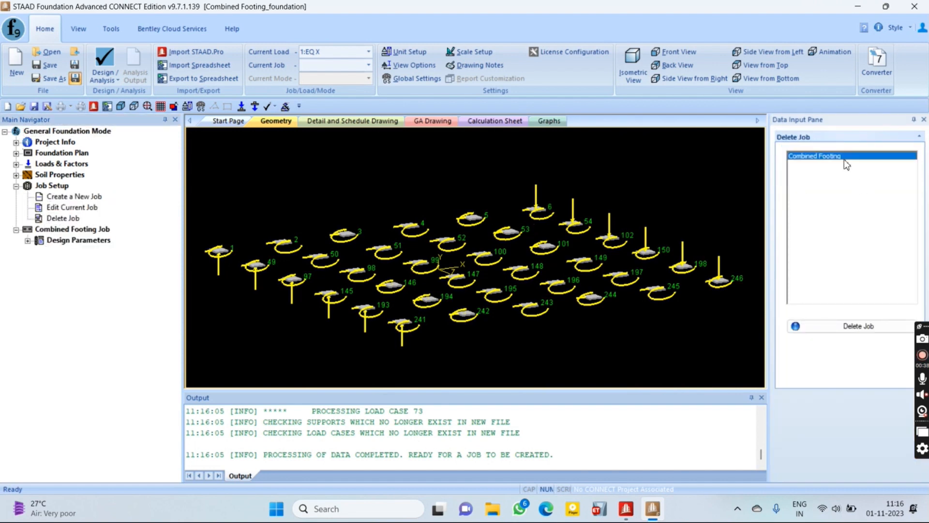
click(866, 325)
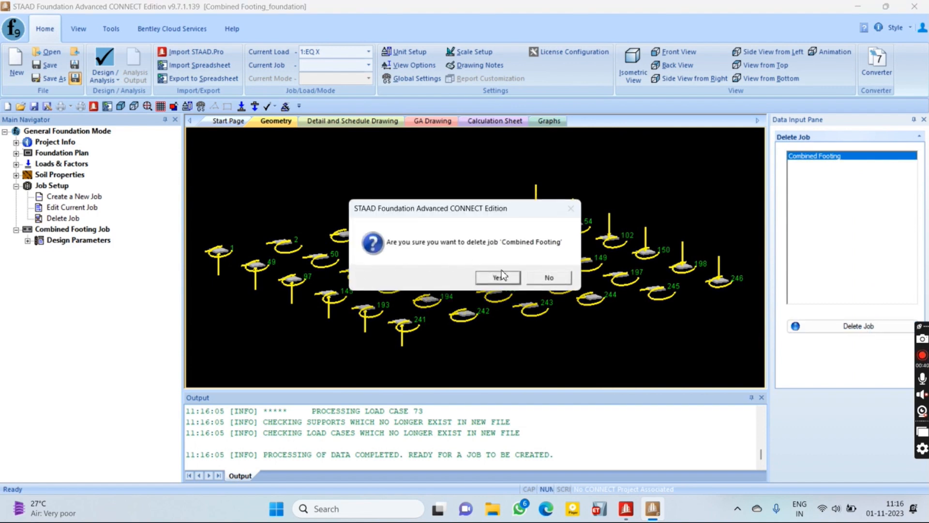
click(499, 275)
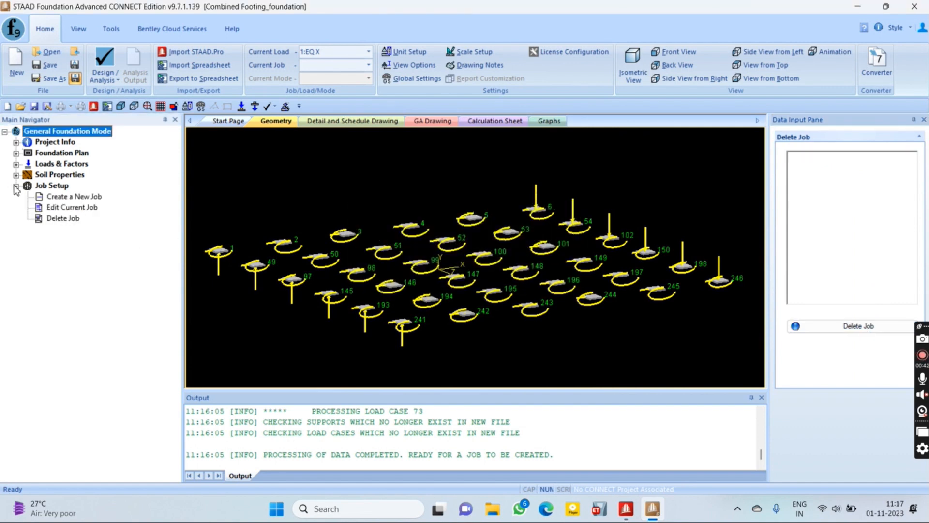
Start a new foundation job with the job type Pile Cap and the name Pile Cap.
click(63, 196)
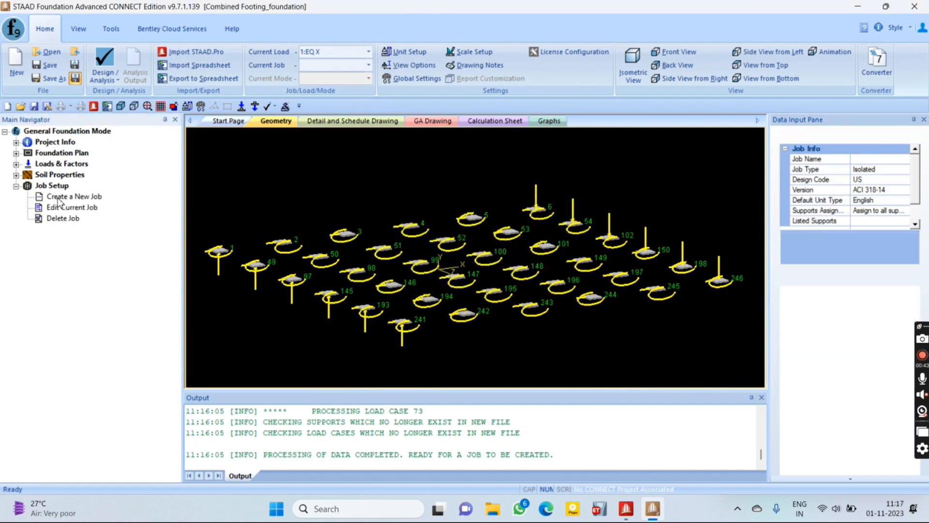
click(888, 169)
click(905, 170)
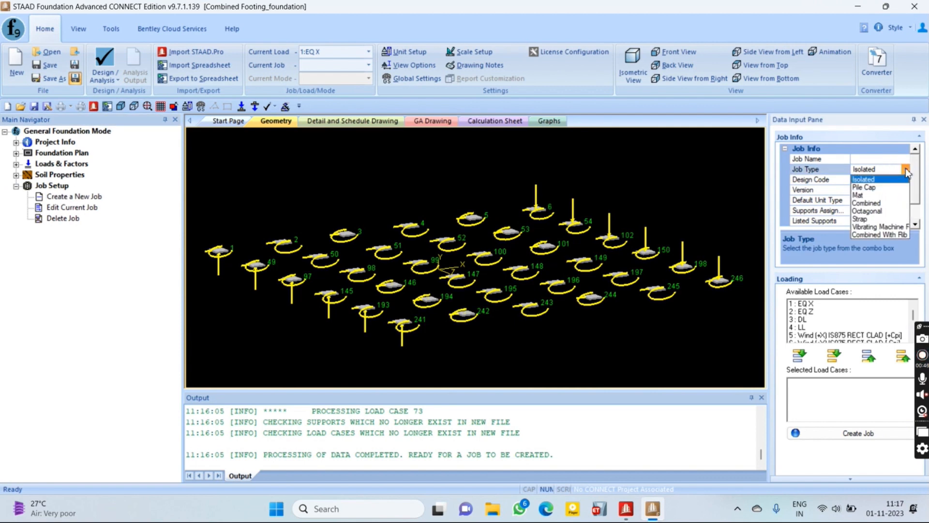
click(889, 192)
click(874, 159)
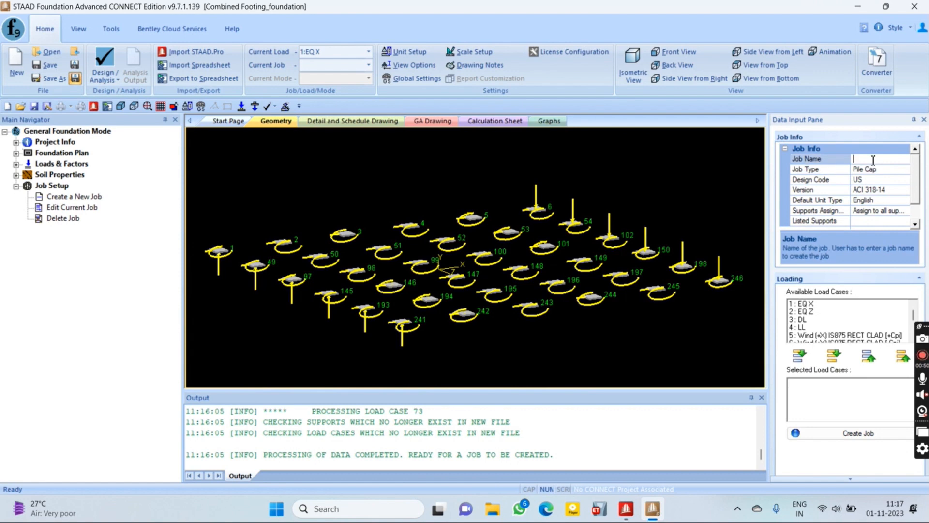
text(Pile Cap)
Set the job's design code to Indian IS456-2000 with SI units, keeping it assigned to all supports.
click(886, 179)
click(906, 179)
click(878, 208)
click(888, 192)
click(889, 200)
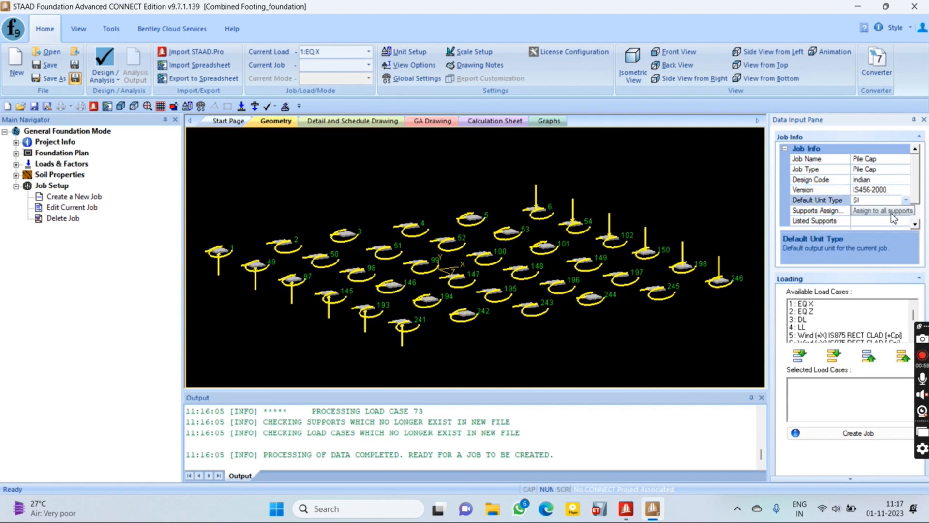
click(892, 211)
click(906, 210)
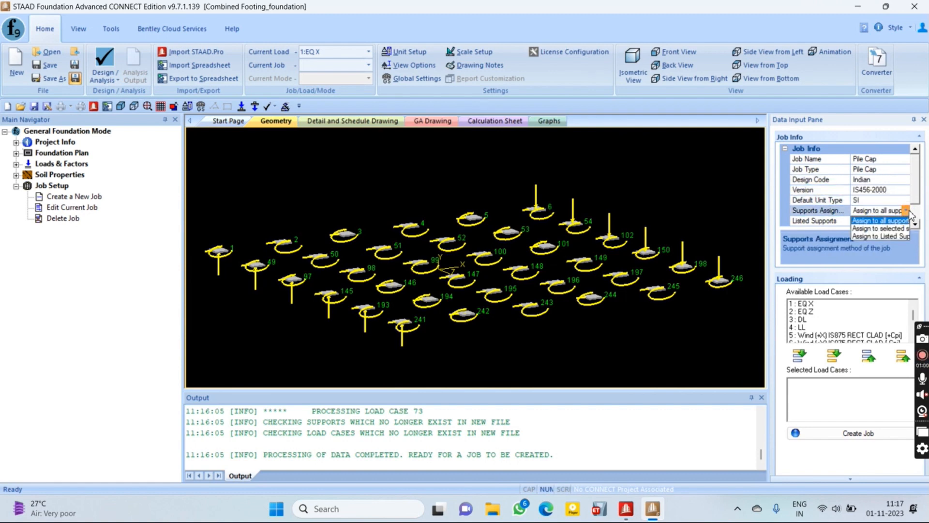
click(908, 212)
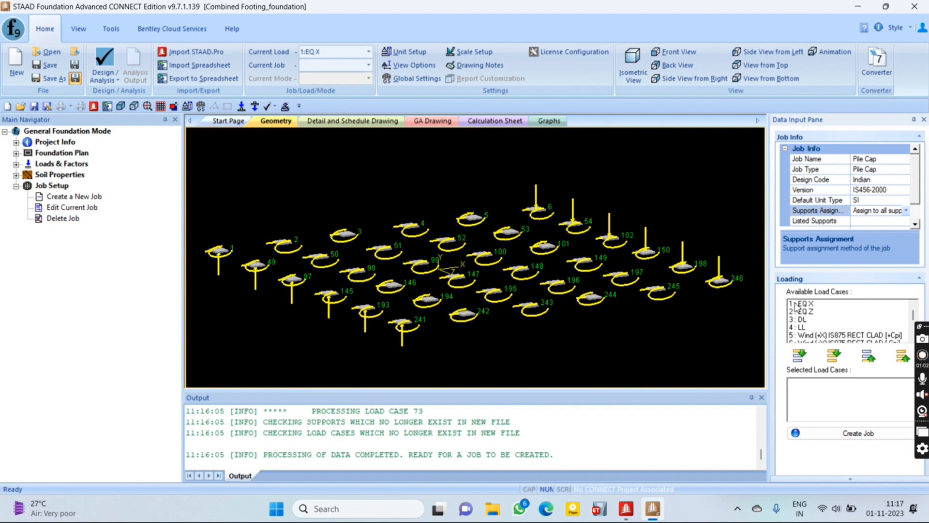
Add all available load cases to the selected list and create the Pile Cap job.
click(834, 355)
click(847, 440)
click(530, 278)
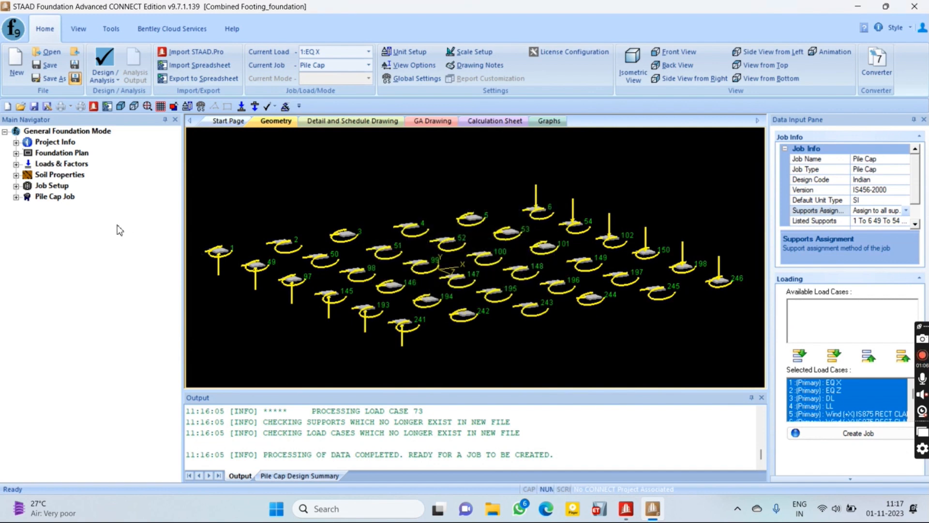
Open the pile cap job's design parameters and enlarge their display to examine the cover diagram.
click(16, 197)
click(72, 210)
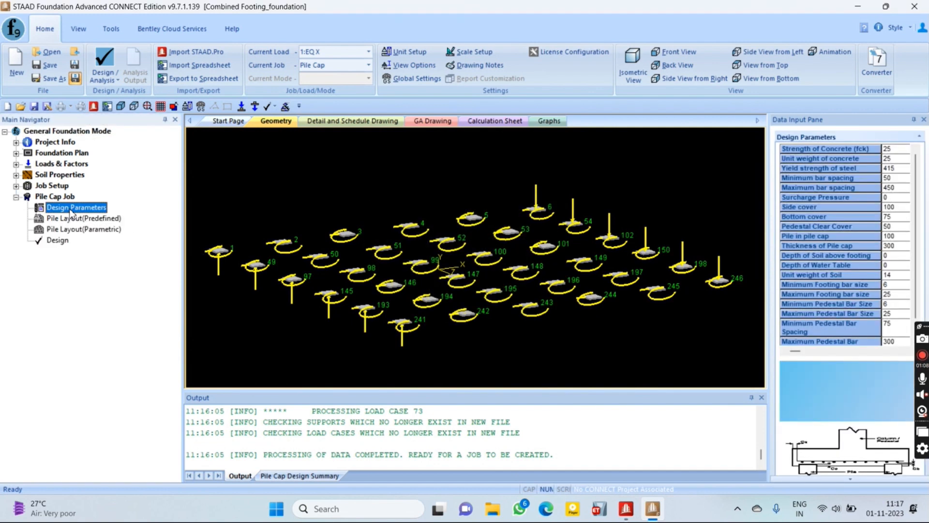
drag(770, 214, 557, 252)
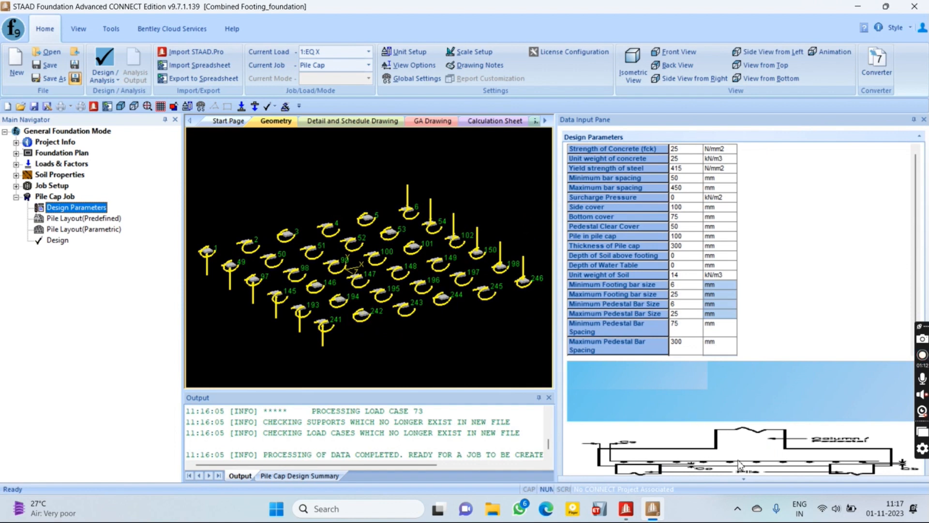
click(738, 477)
click(737, 476)
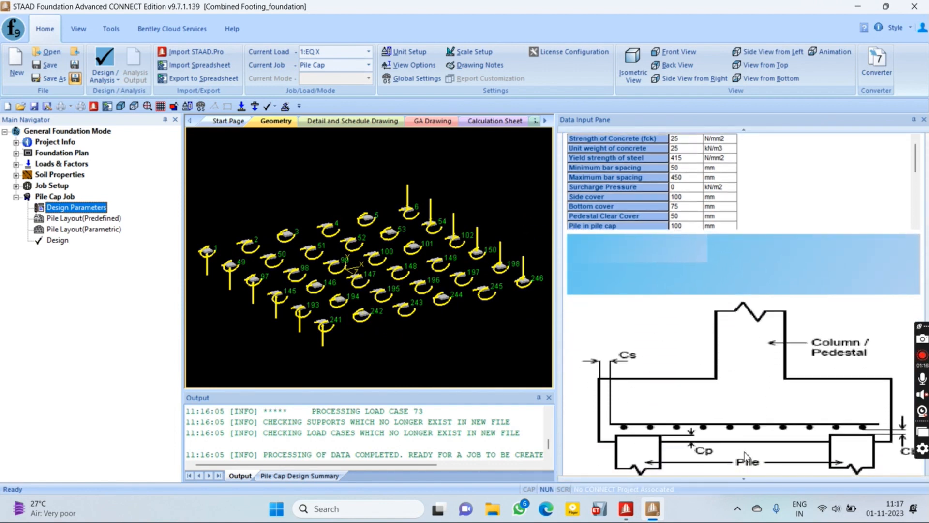
click(746, 479)
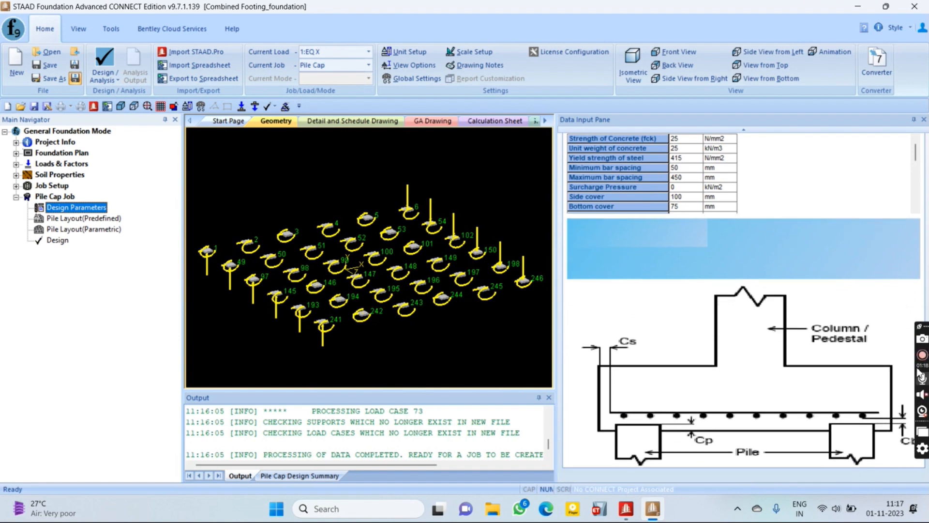
drag(920, 326, 919, 251)
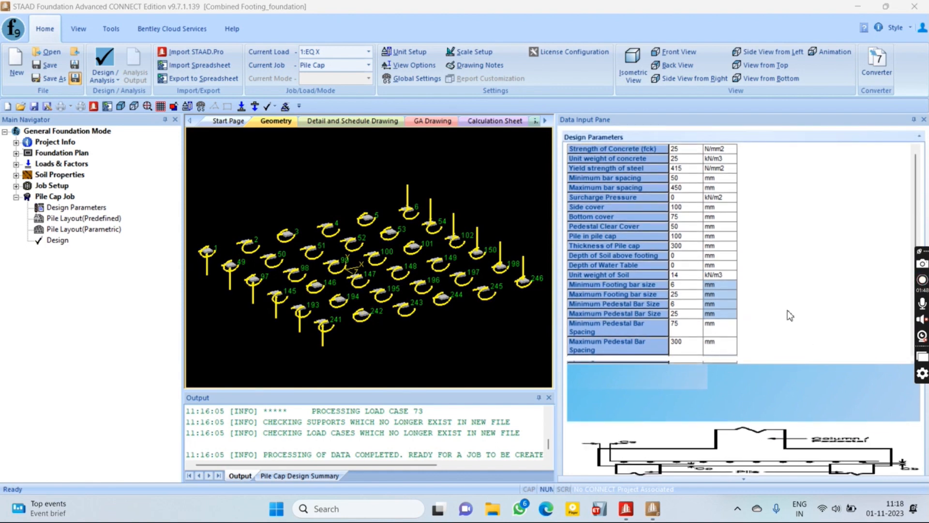
Set the concrete strength to 40 N/mm2, the concrete unit weight to 24 kN/m3 and the steel yield strength to 550 N/mm2.
click(685, 149)
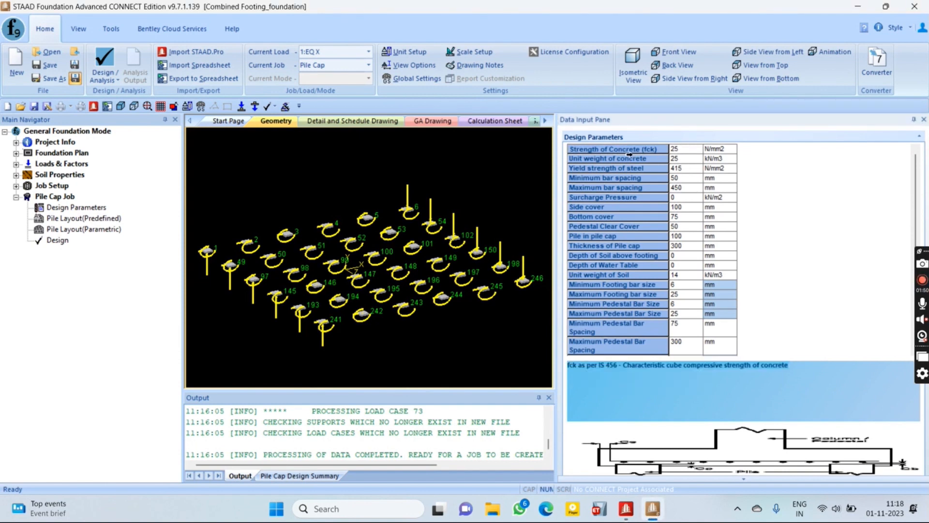
drag(687, 146, 659, 148)
text(40)
click(689, 159)
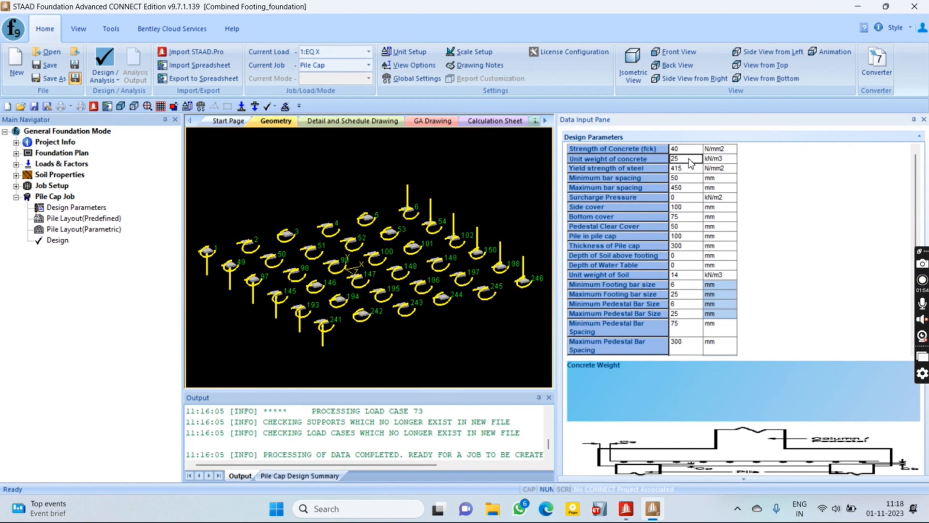
text(2)
click(697, 169)
text(5)
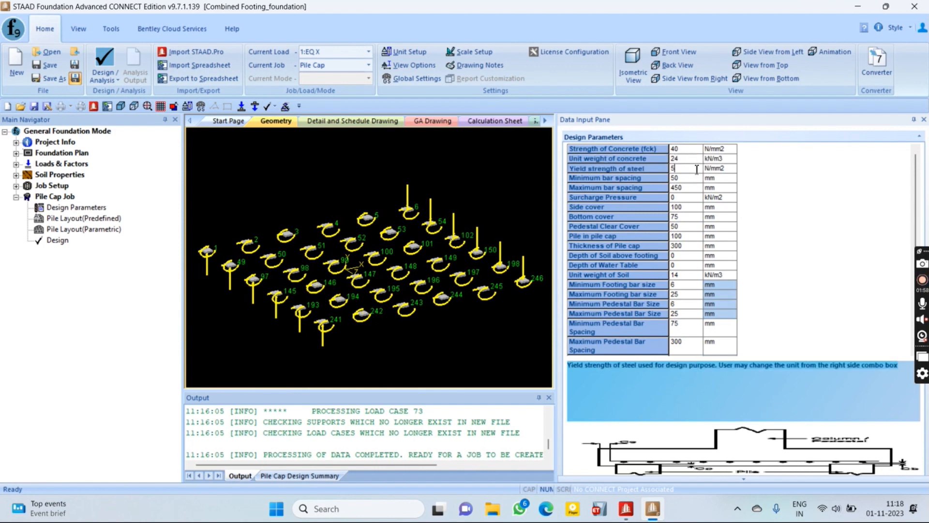
text(50)
Examine the minimum bar spacing, surcharge pressure, side cover and bottom cover parameters against the pile cap cover diagram.
click(691, 180)
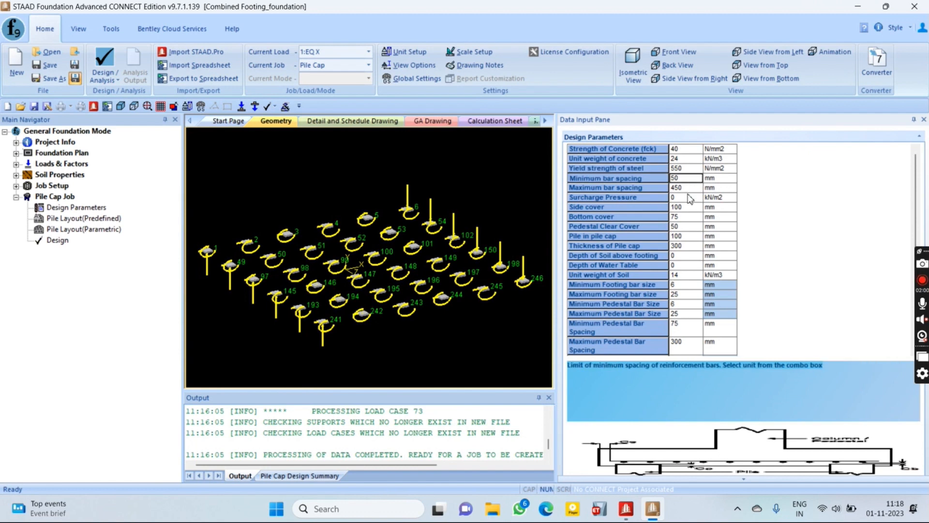
click(687, 197)
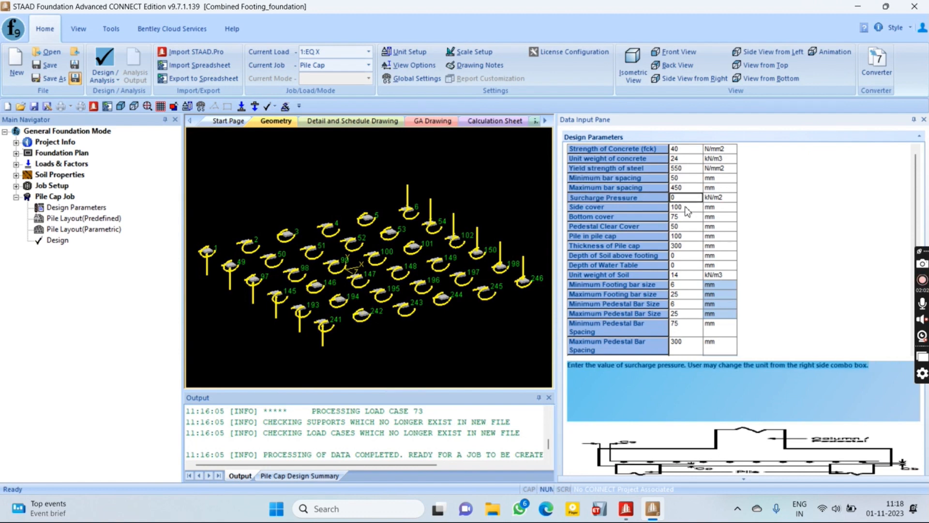
click(685, 208)
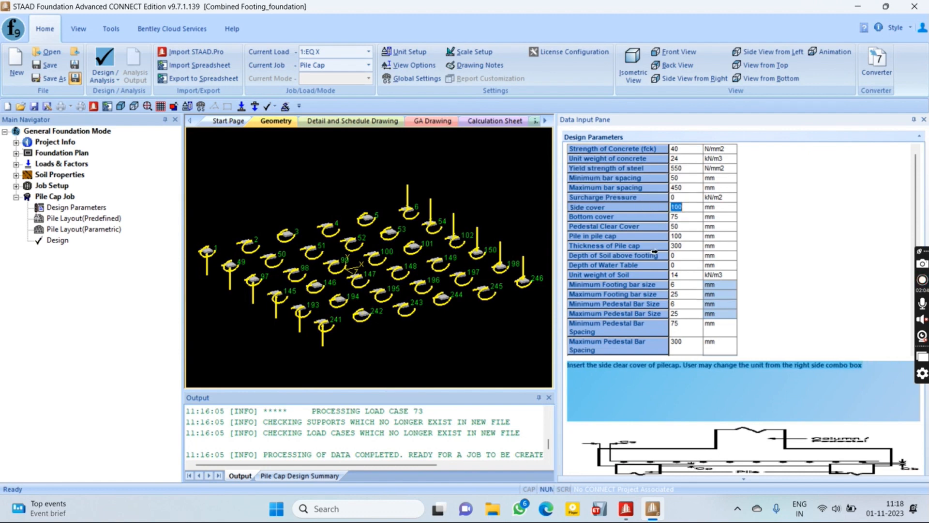
mouse_move(815, 478)
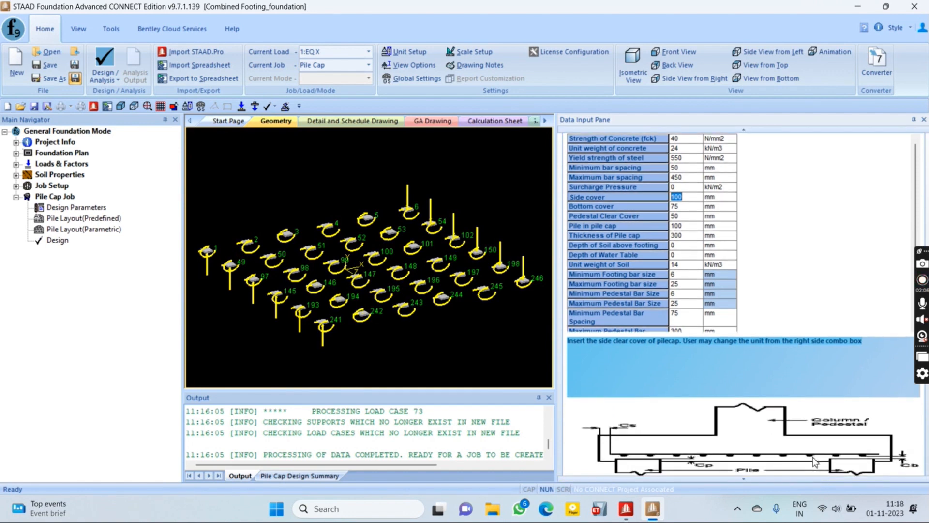
scroll(794, 428, down, 3)
scroll(683, 373, up, 1)
scroll(684, 367, up, 1)
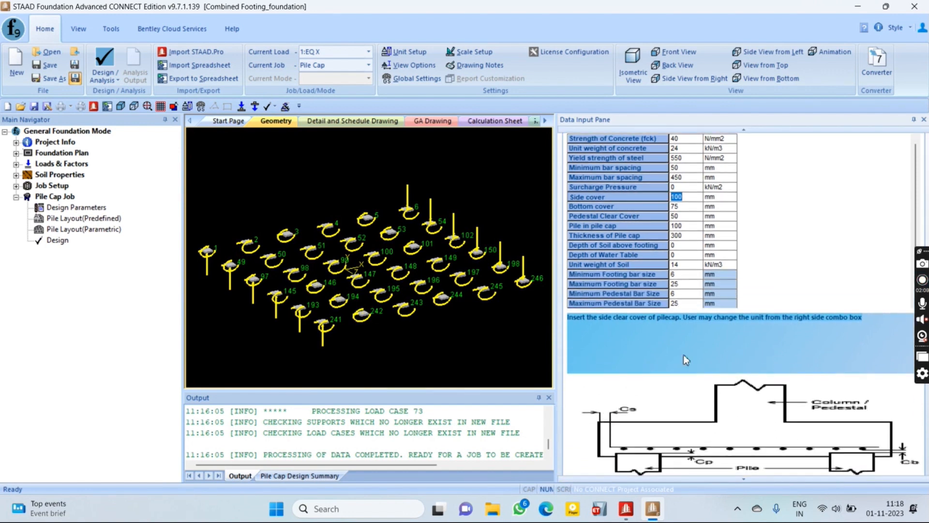
click(680, 206)
scroll(692, 369, up, 1)
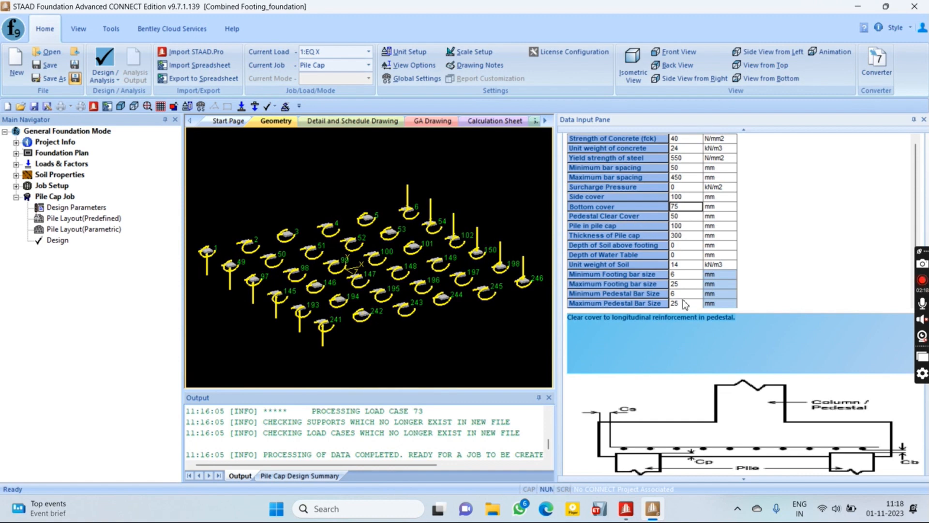
scroll(688, 420, down, 1)
scroll(688, 420, down, 1)
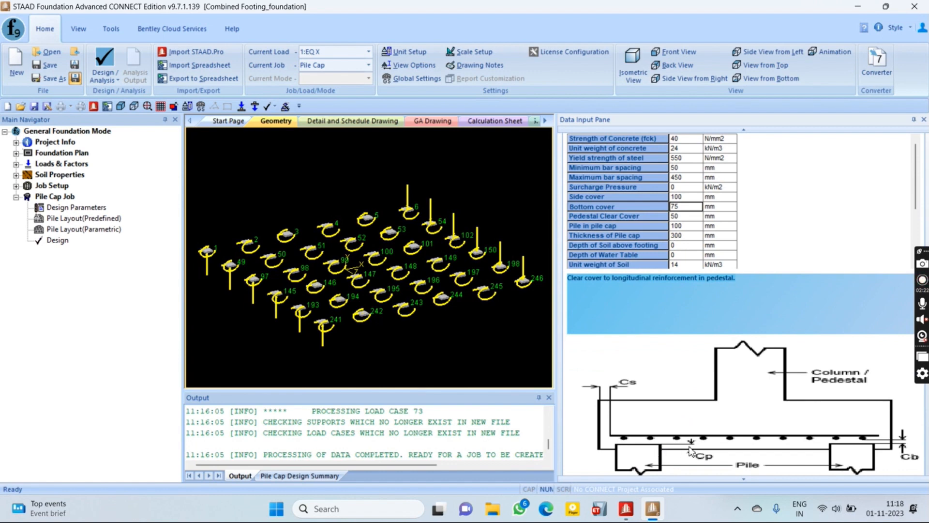
scroll(724, 421, up, 1)
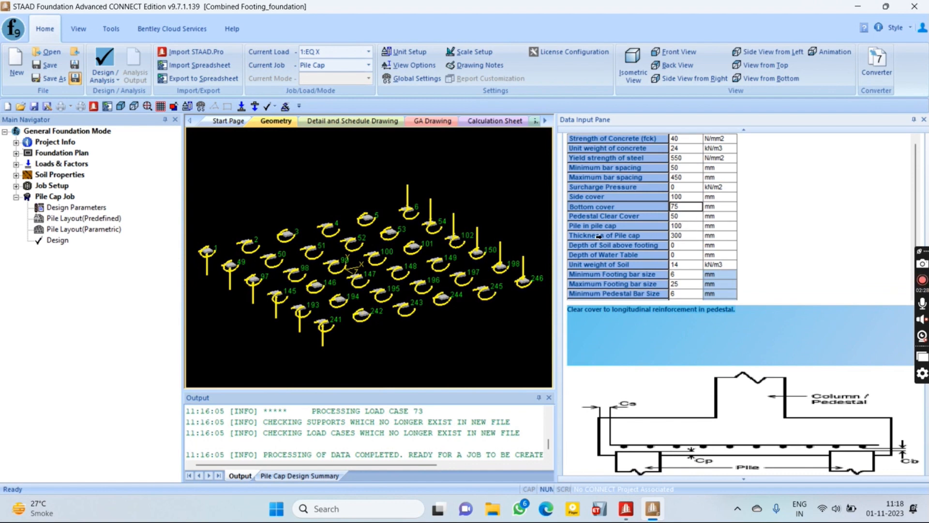
Examine the pile embedment, pile cap thickness, water table depth and soil unit weight parameters.
click(695, 226)
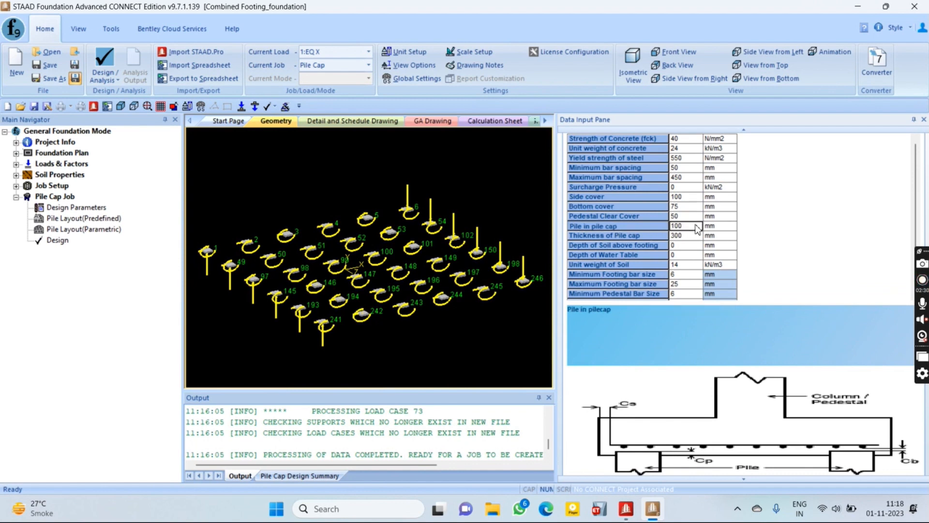
scroll(707, 350, down, 1)
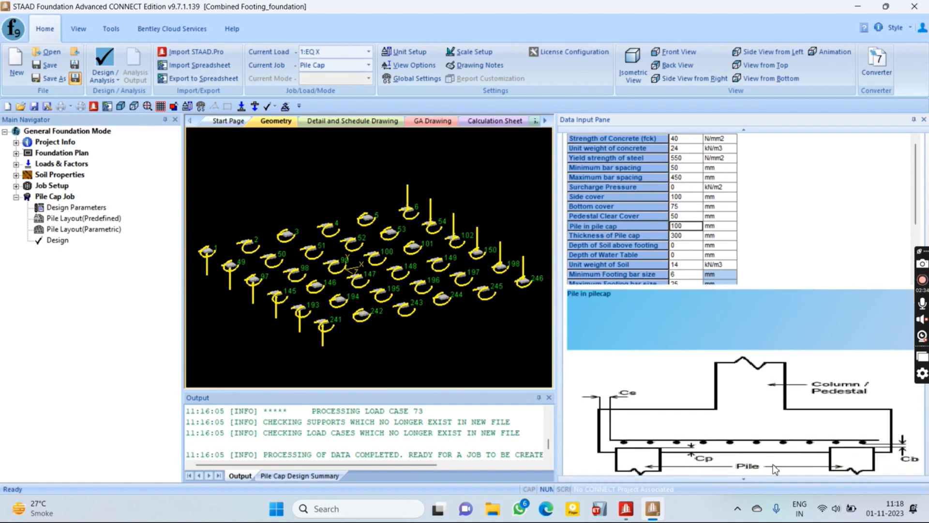
scroll(681, 339, up, 1)
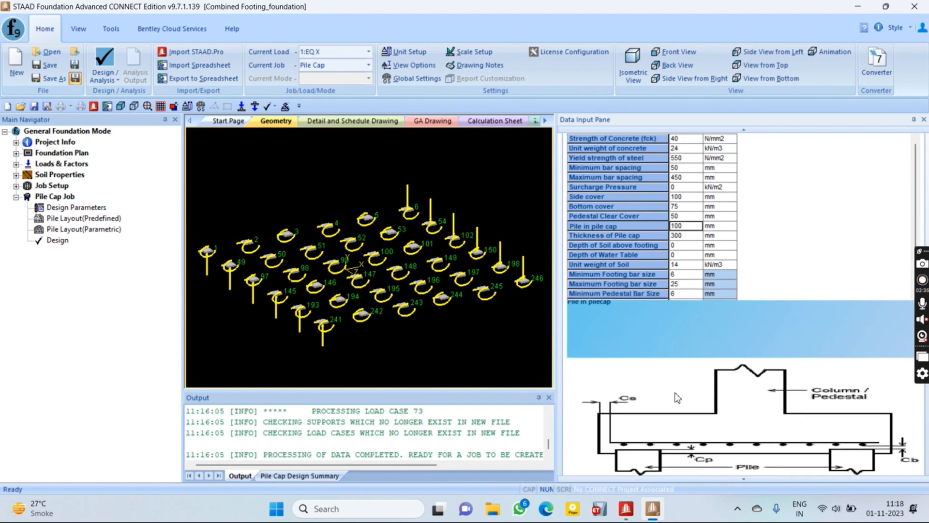
click(685, 236)
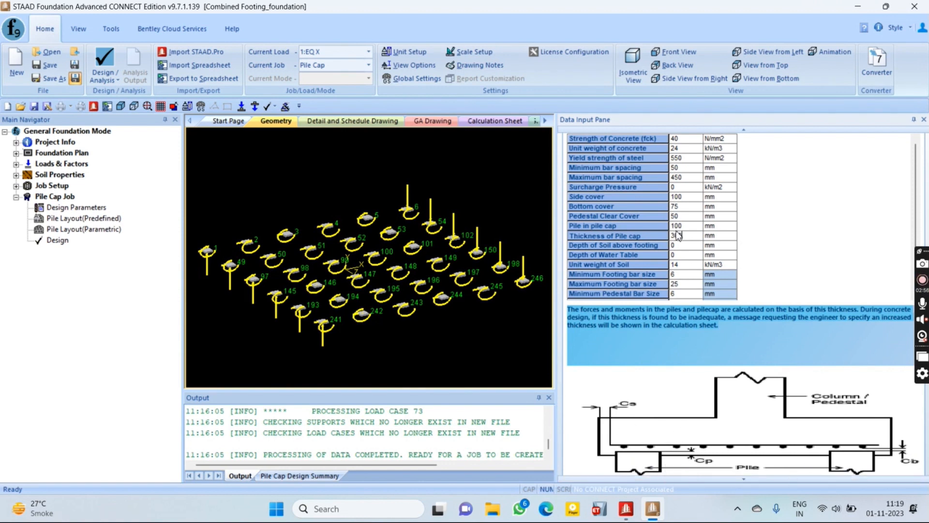
click(689, 255)
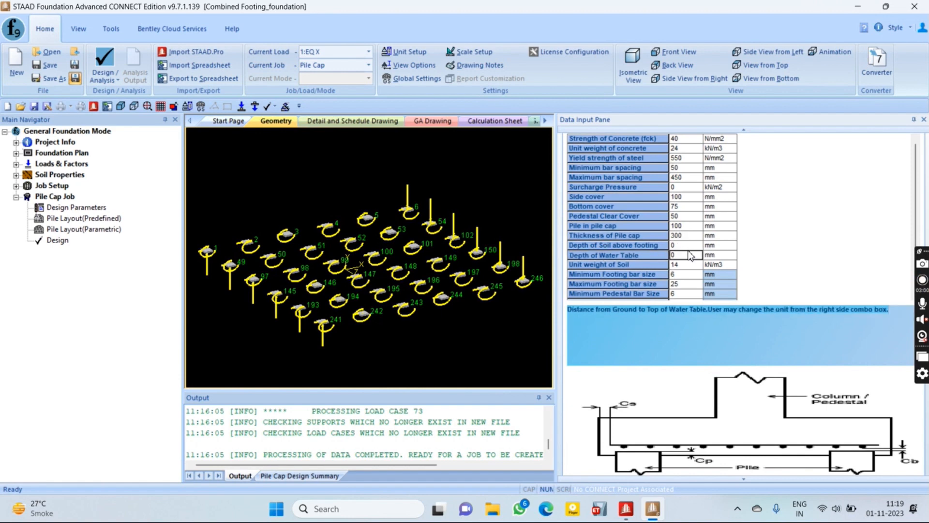
click(687, 265)
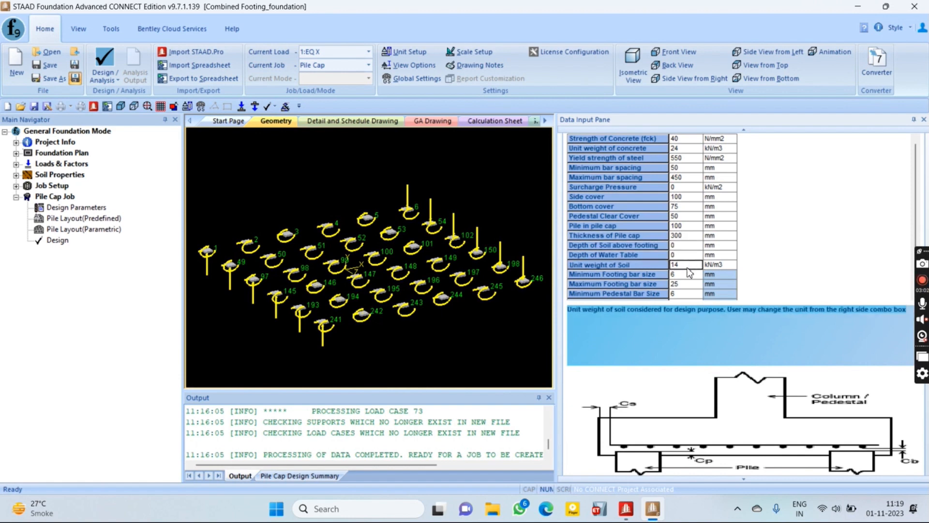
scroll(648, 287, down, 1)
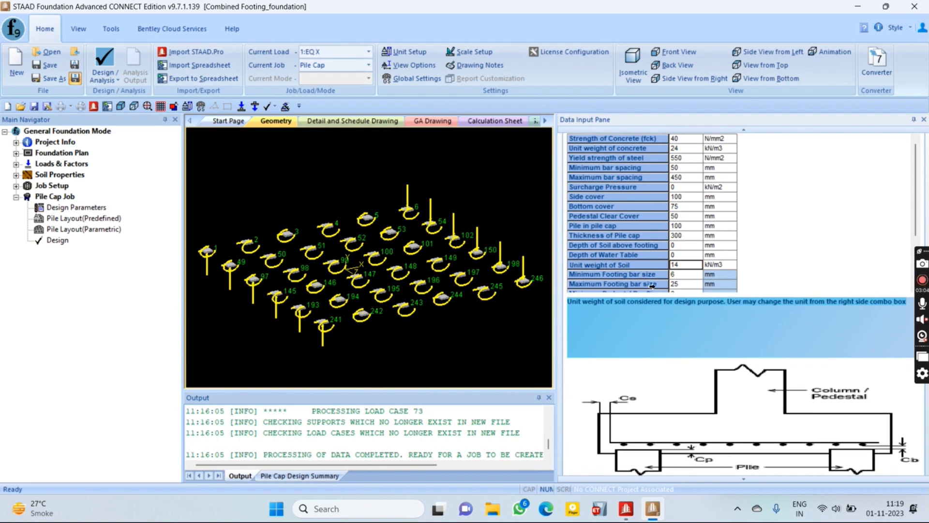
Set the minimum footing bar size to 10 mm and the maximum footing bar size to 40 mm.
scroll(654, 287, up, 5)
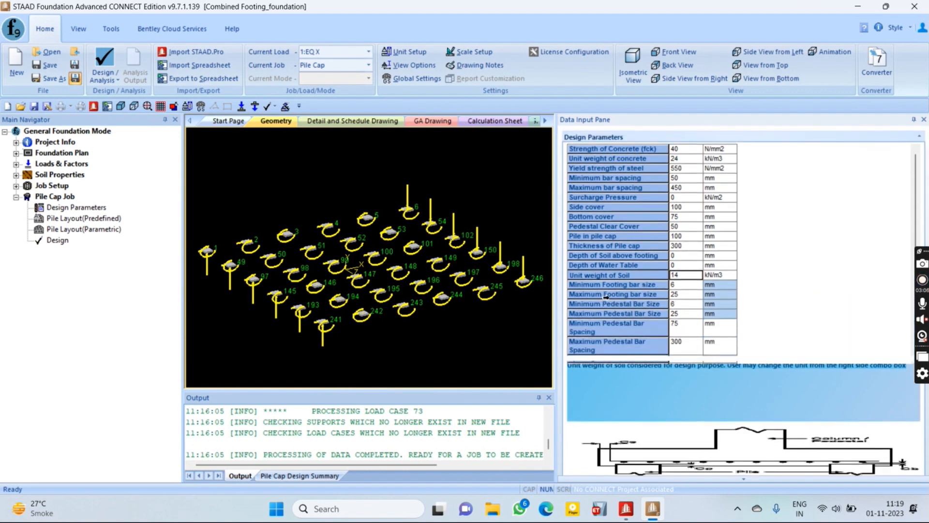
click(687, 286)
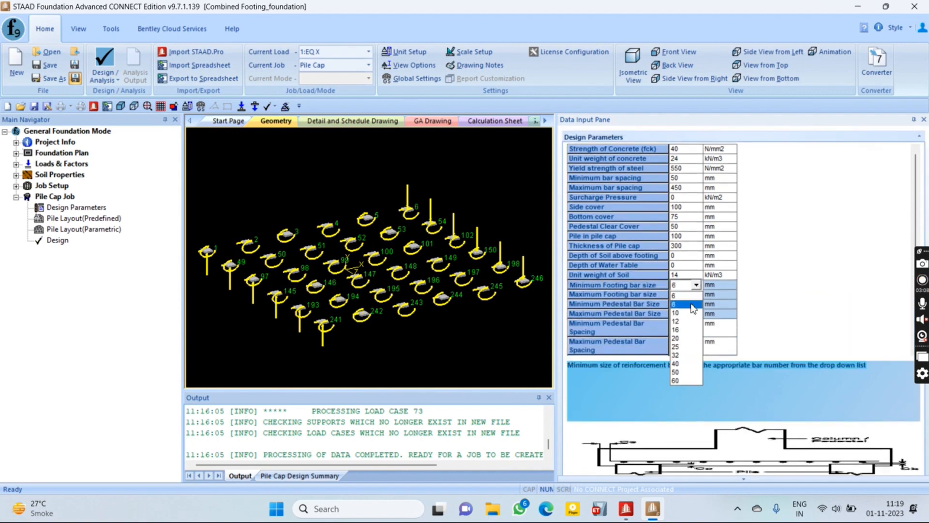
click(695, 294)
click(698, 294)
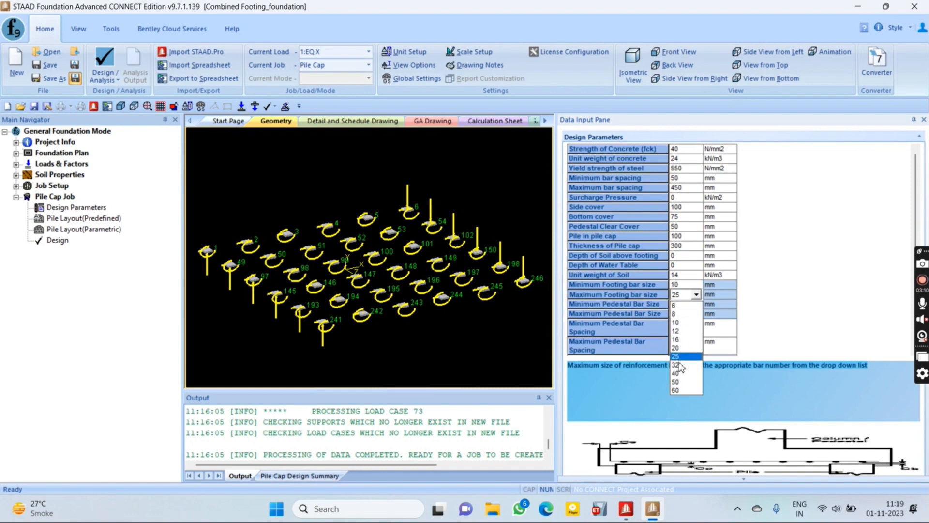
click(682, 382)
Set the minimum pedestal bar size to 10 mm and the maximum pedestal bar size to 40 mm.
click(689, 305)
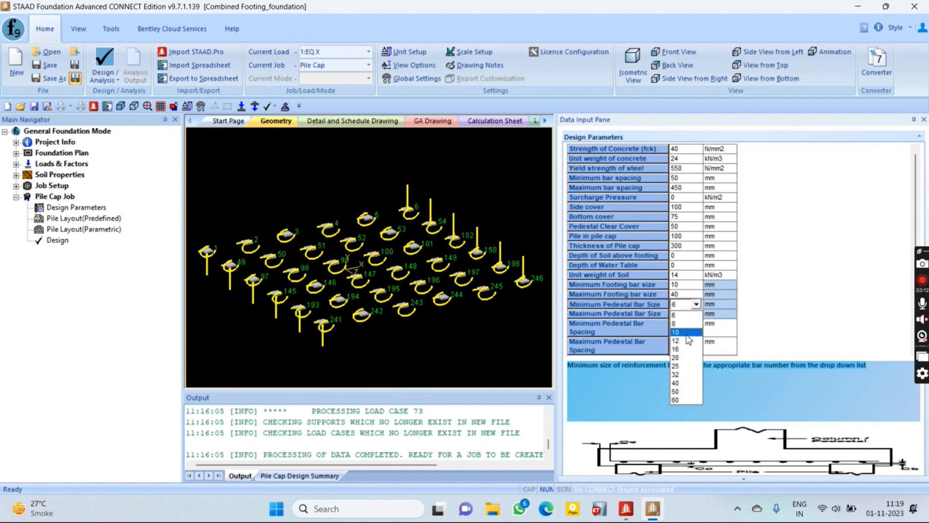
click(688, 339)
click(686, 316)
click(697, 313)
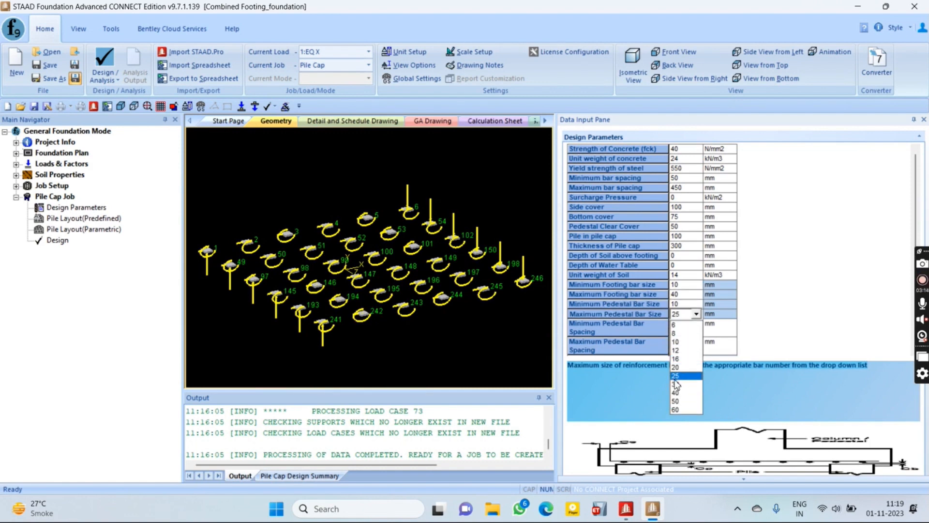
click(683, 401)
click(685, 314)
click(686, 313)
click(689, 347)
click(687, 329)
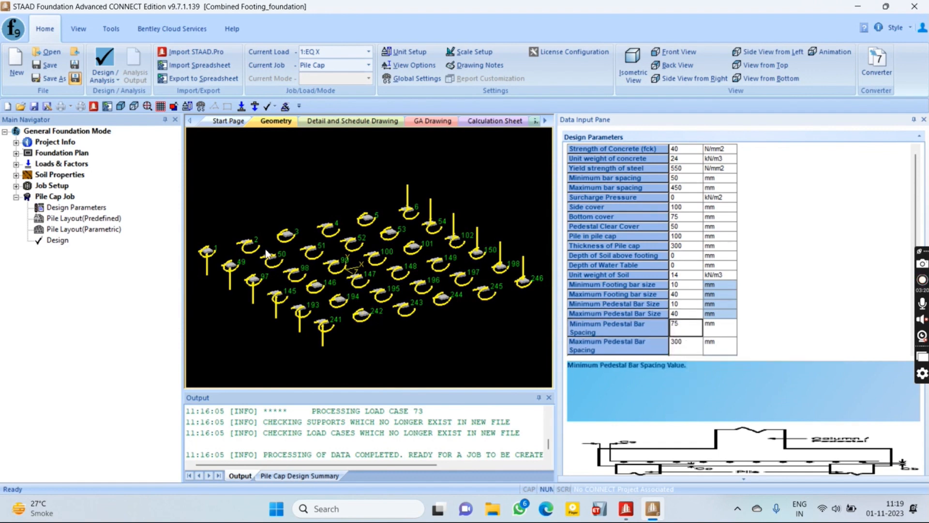
Open the predefined pile layout and look through its support list, keeping support 1 selected.
click(77, 219)
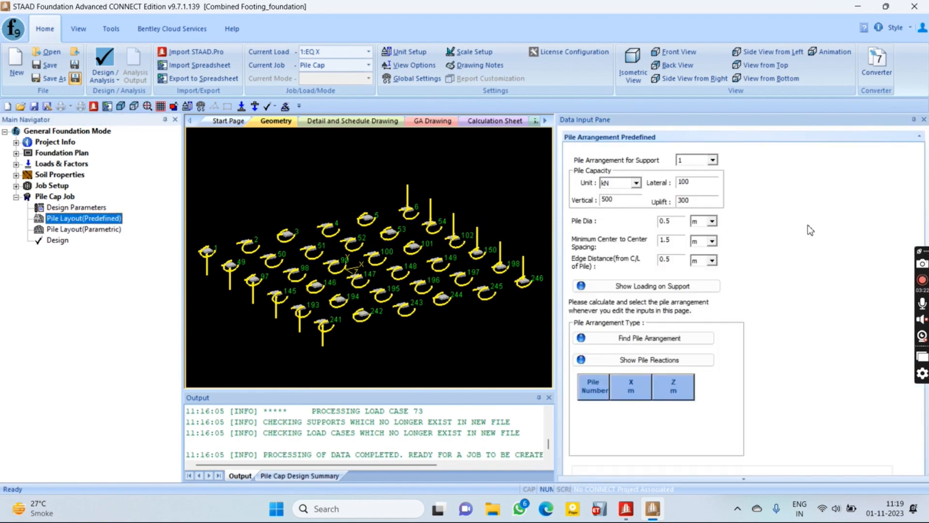
click(713, 161)
scroll(698, 194, down, 11)
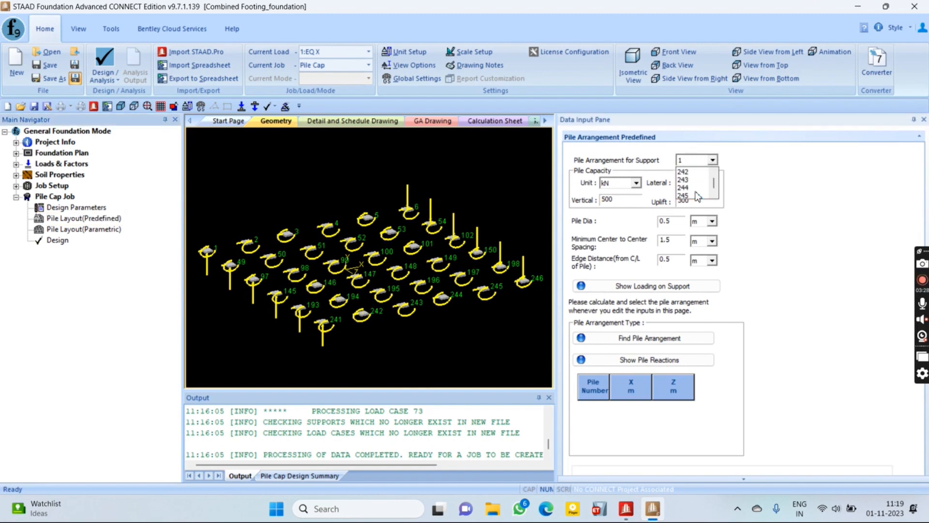
scroll(698, 193, up, 15)
click(691, 173)
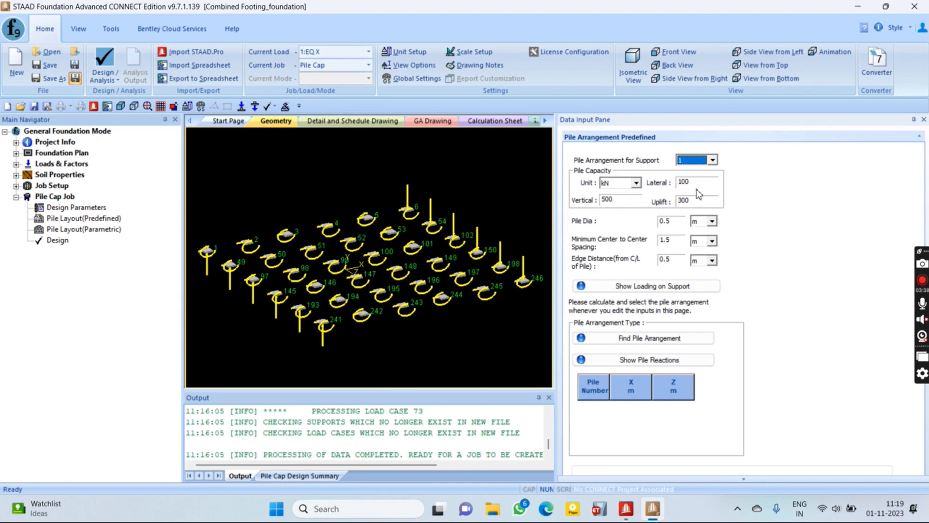
Examine the pile capacity unit, lateral capacity, minimum centre-to-centre spacing and edge distance settings for support 1.
click(697, 182)
click(636, 183)
click(639, 185)
click(687, 184)
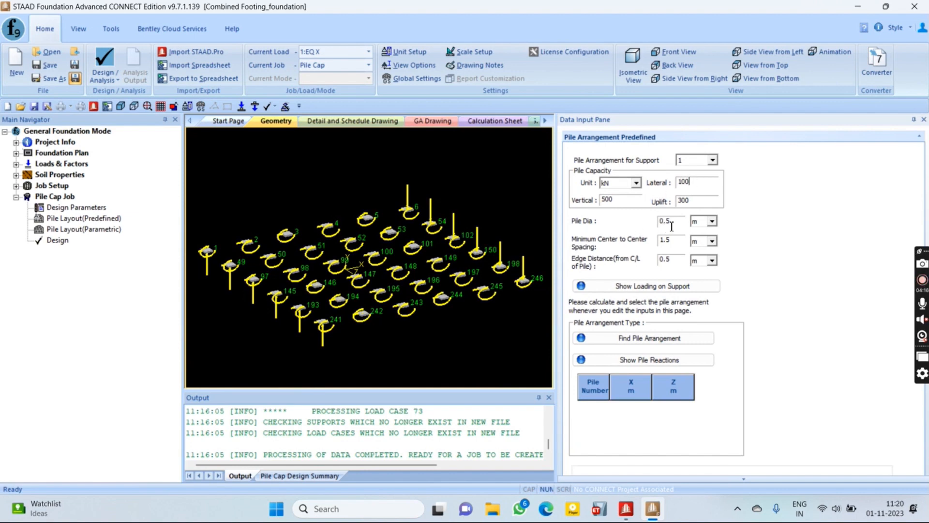
click(673, 242)
click(677, 261)
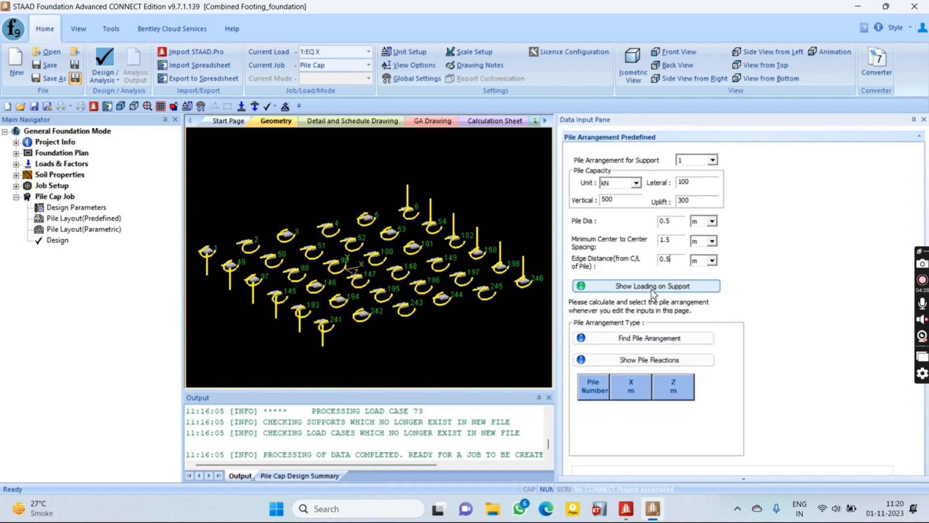
Display the load table for support 1, review its forces and moments, and close it.
click(676, 287)
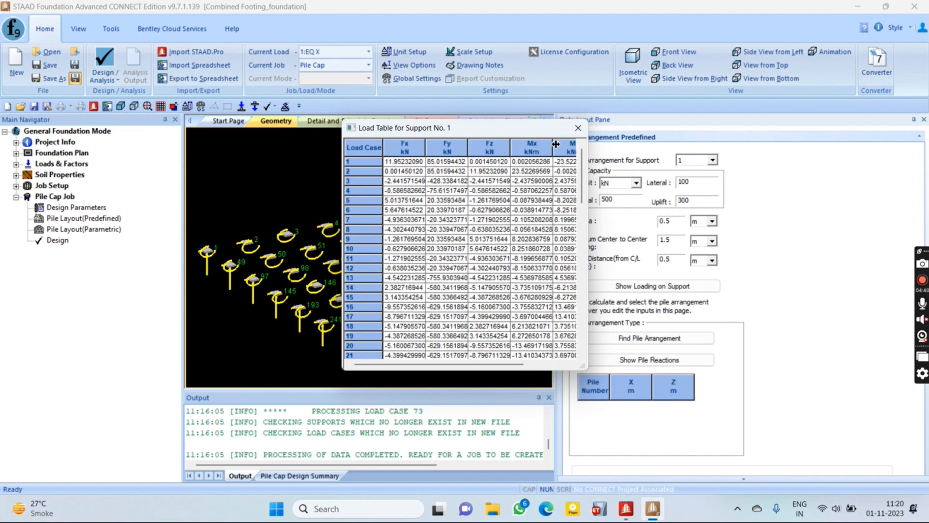
click(578, 128)
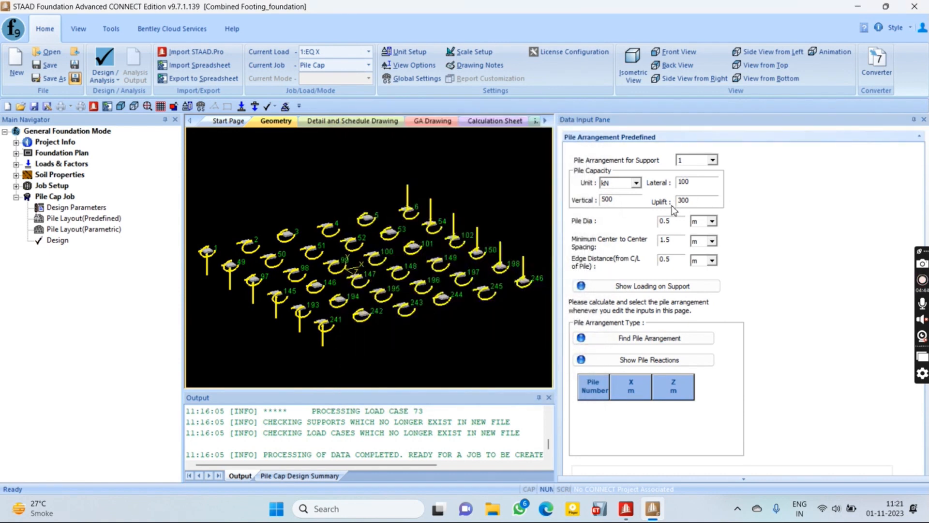
scroll(673, 213, down, 1)
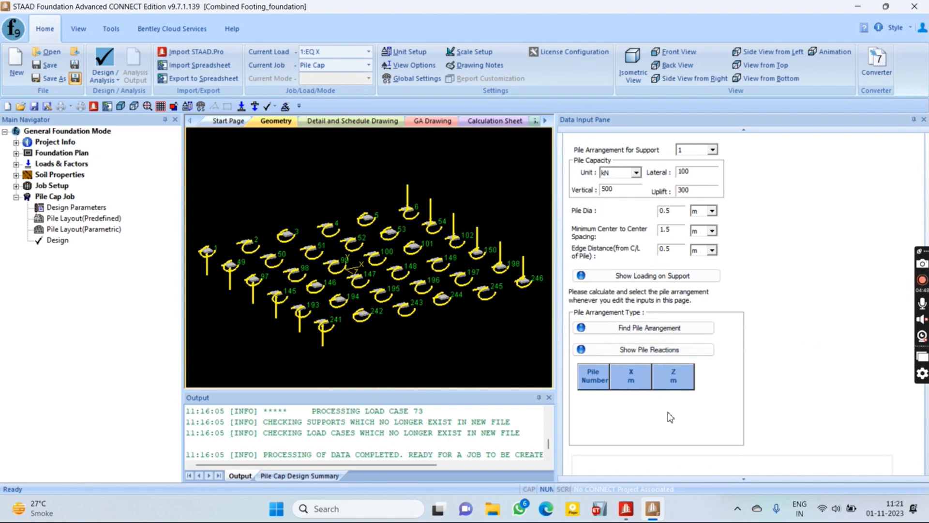
Open the parametric pile layout, keeping support 1 as the support to arrange.
click(68, 229)
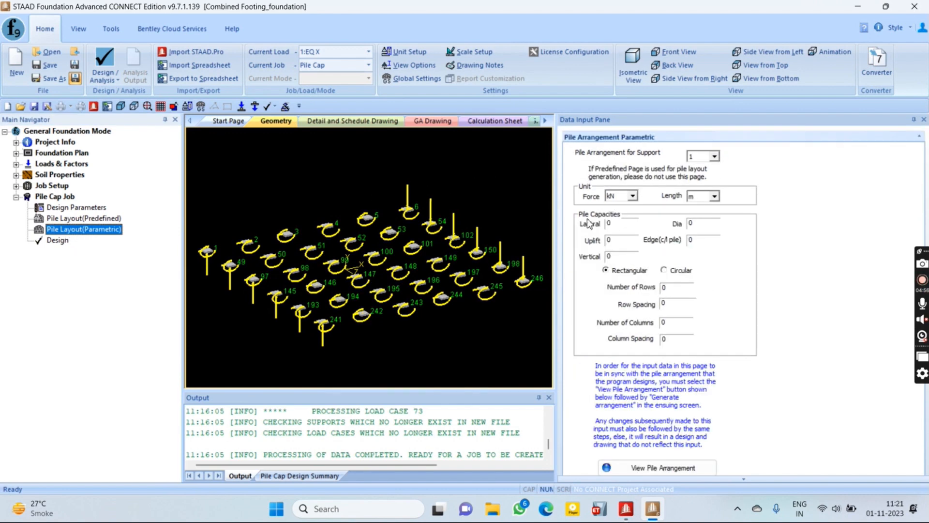
scroll(695, 339, down, 1)
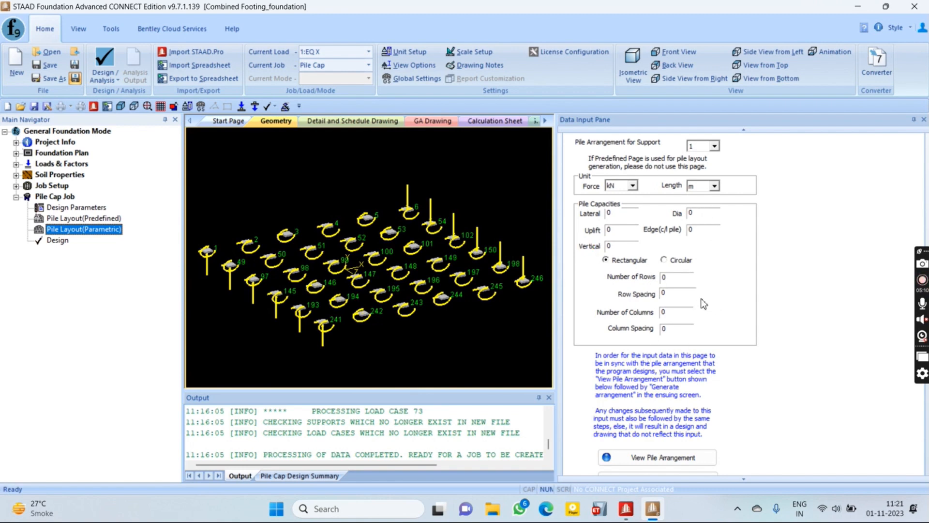
click(715, 146)
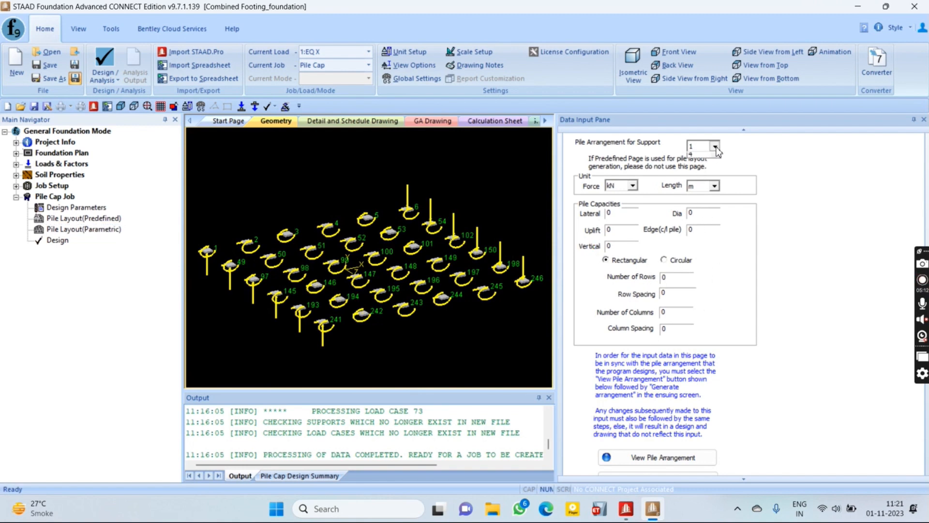
click(715, 148)
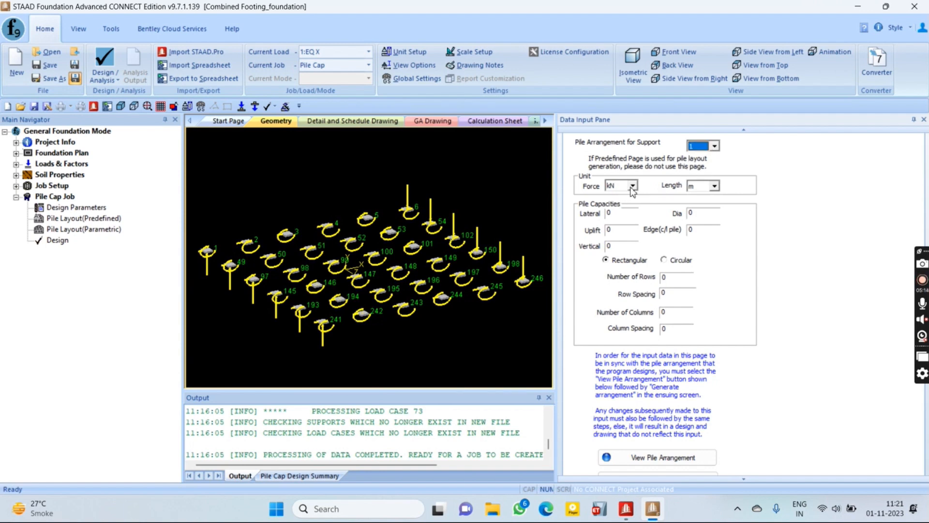
Examine the pile capacity, diameter and arrangement shape inputs, keeping the rectangular arrangement.
click(621, 214)
double_click(692, 213)
key(Tab)
key(Tab)
double_click(609, 212)
click(667, 261)
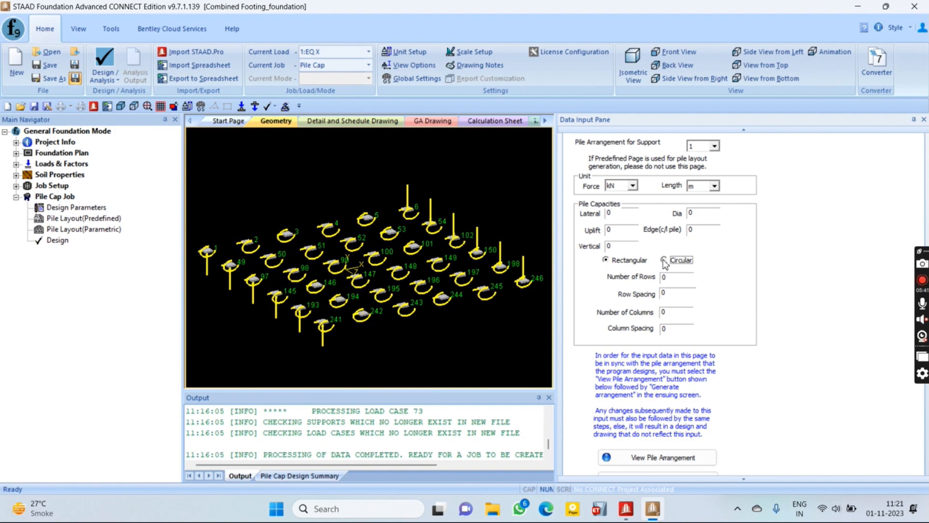
click(631, 262)
Set the pile capacities to 100 kN lateral, 100 kN uplift and 500 kN vertical, with a 1.5 m diameter and 0.5 m edge distance.
double_click(620, 216)
text(1000)
double_click(700, 216)
text(00)
double_click(610, 230)
text(100)
text(0.5)
double_click(703, 213)
text(1.5)
double_click(609, 246)
text(500)
Define the rectangular pile arrangement for support 1 with 2 rows at 2 m spacing and 2 columns at 2 m spacing.
double_click(691, 280)
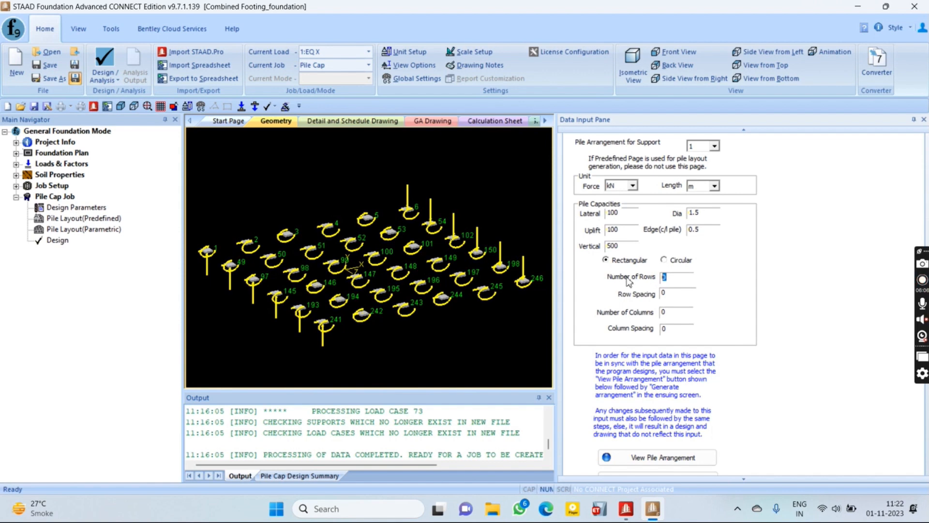
text(2)
double_click(668, 291)
double_click(677, 310)
text(2)
double_click(667, 329)
text(2)
Generate the rectangular pile arrangement for support 1 and assign it, accepting the warnings.
click(652, 457)
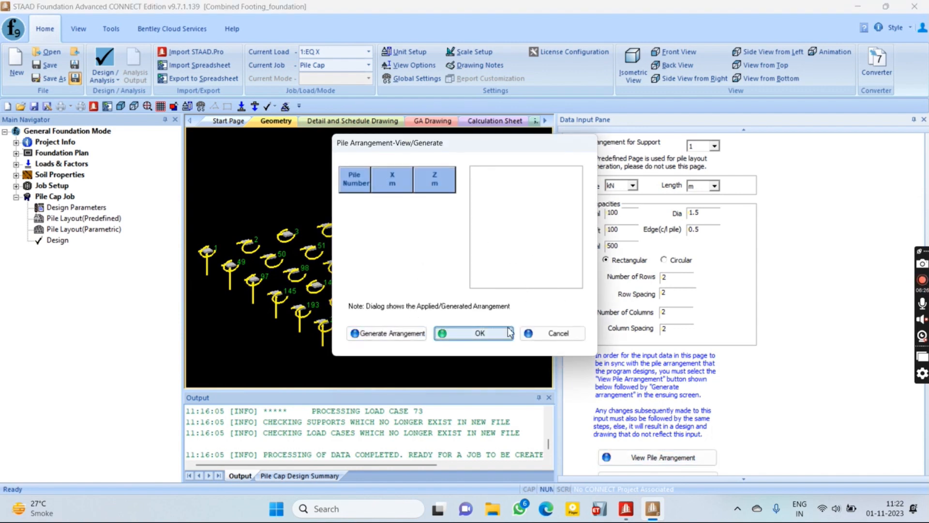
click(485, 333)
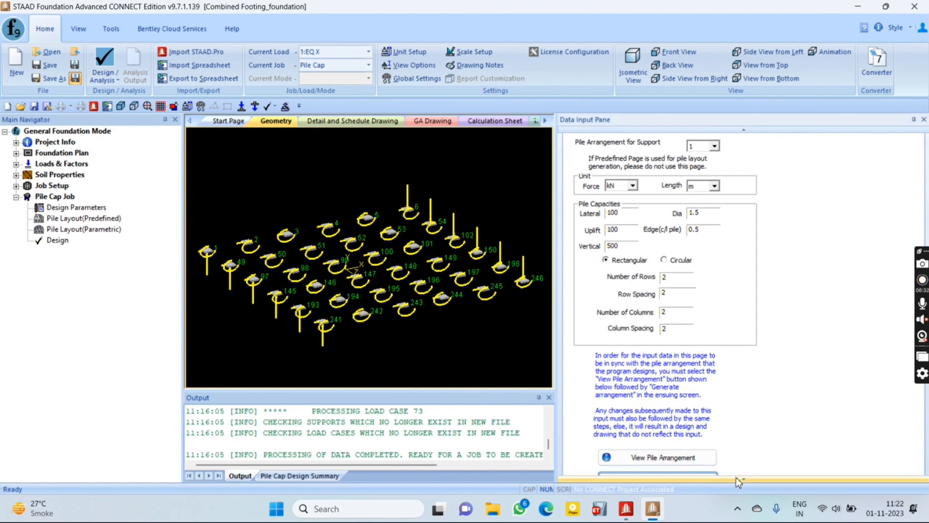
click(681, 457)
click(411, 332)
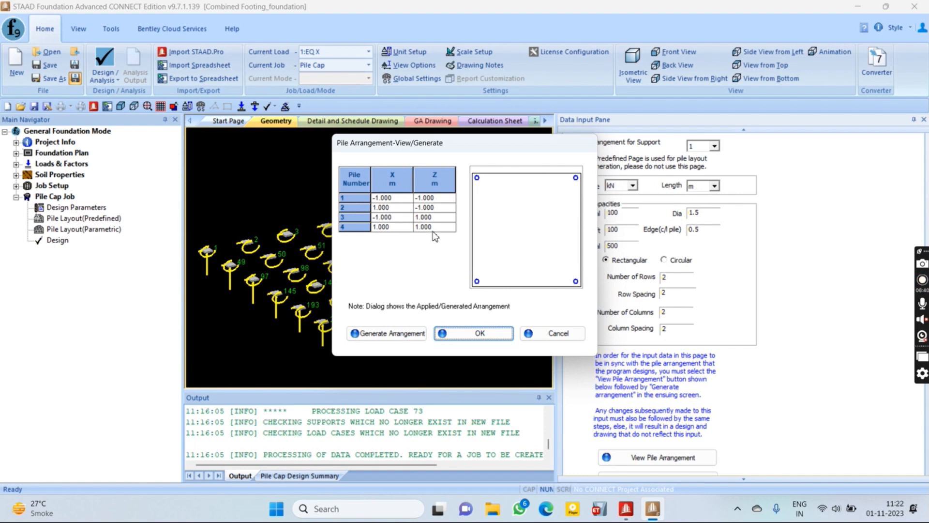
click(480, 334)
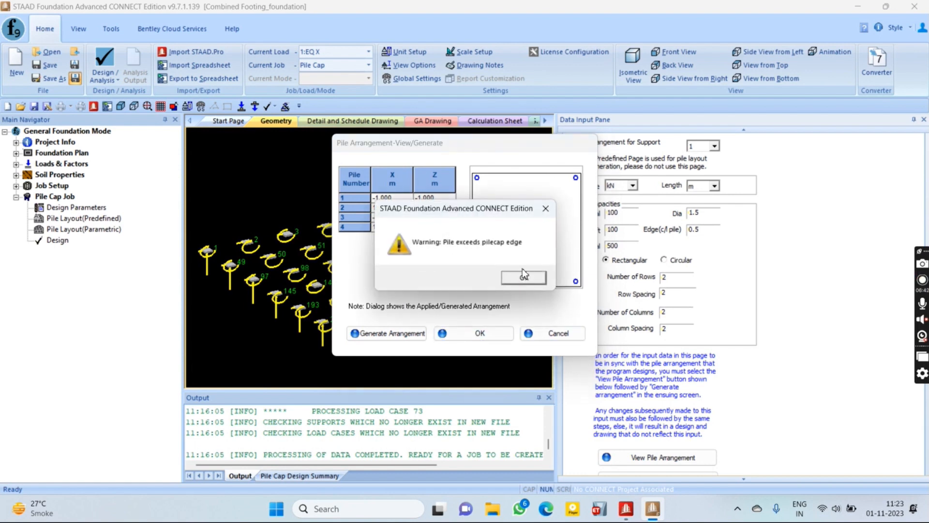
click(531, 279)
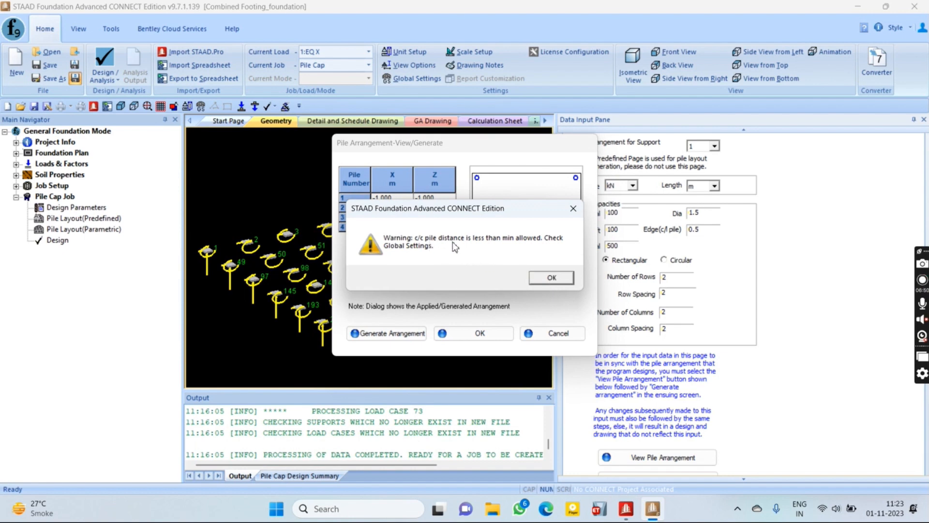
click(538, 275)
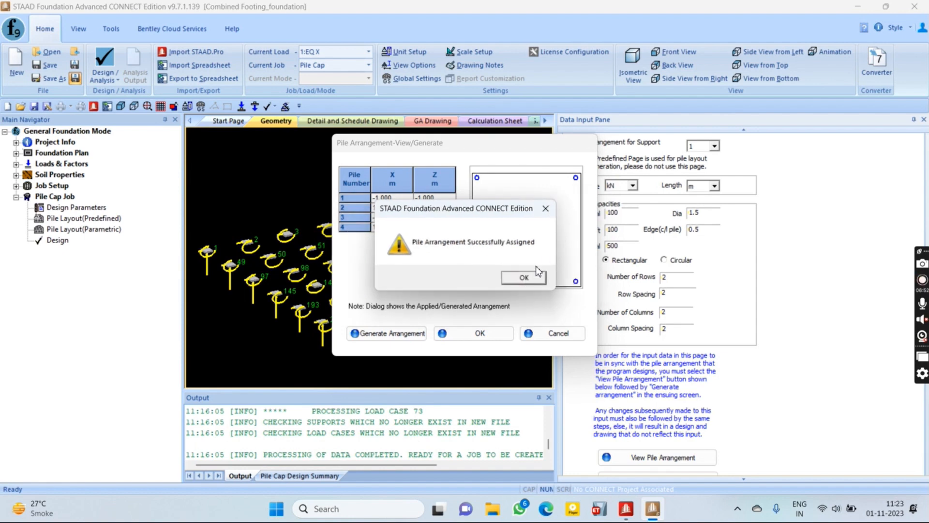
click(527, 279)
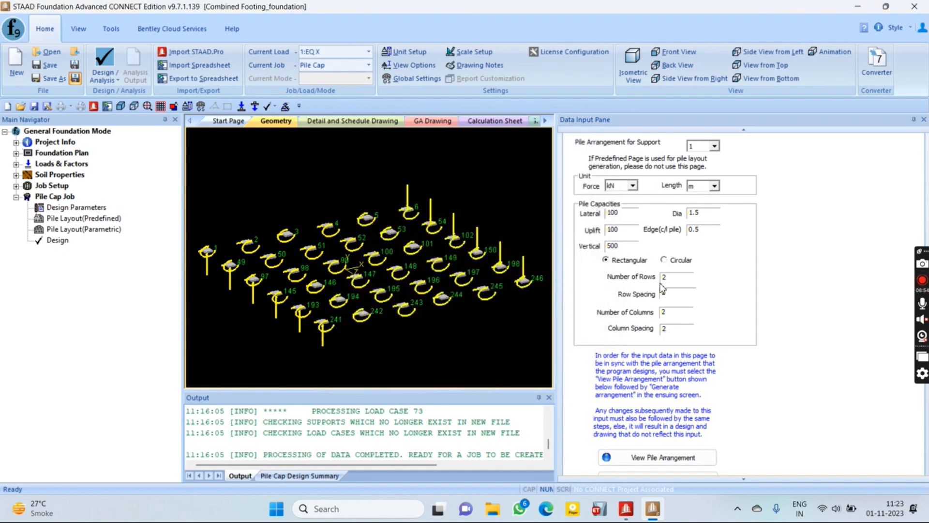
Compare the predefined and parametric pile layout inputs for support 1.
click(85, 219)
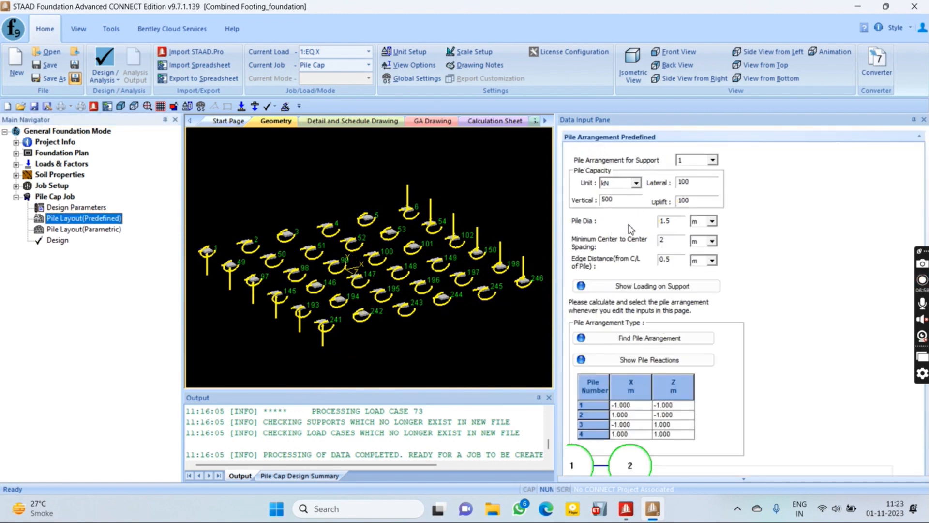
click(103, 231)
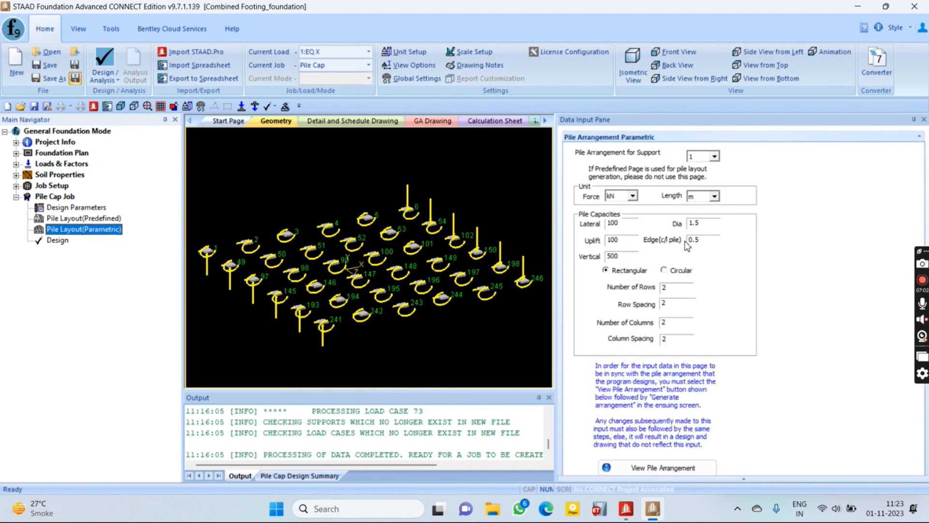
click(102, 218)
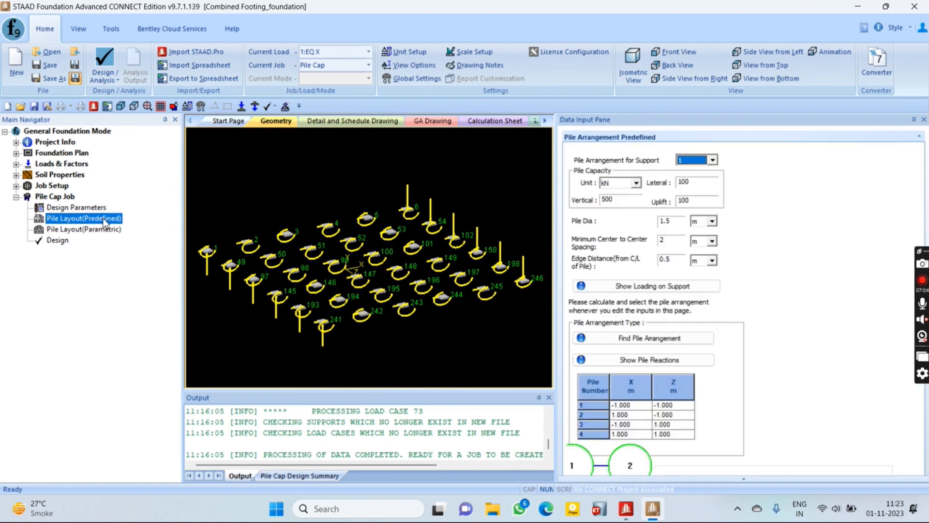
click(59, 229)
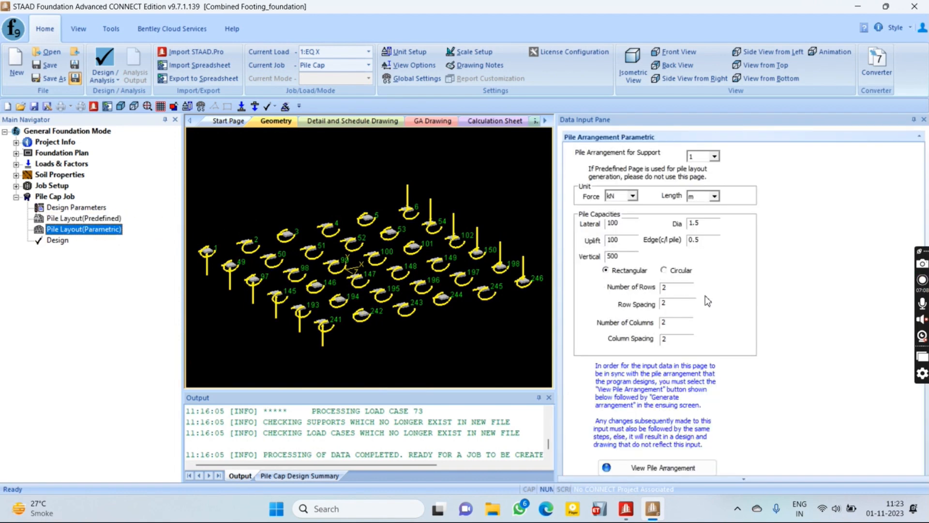
drag(685, 305, 616, 310)
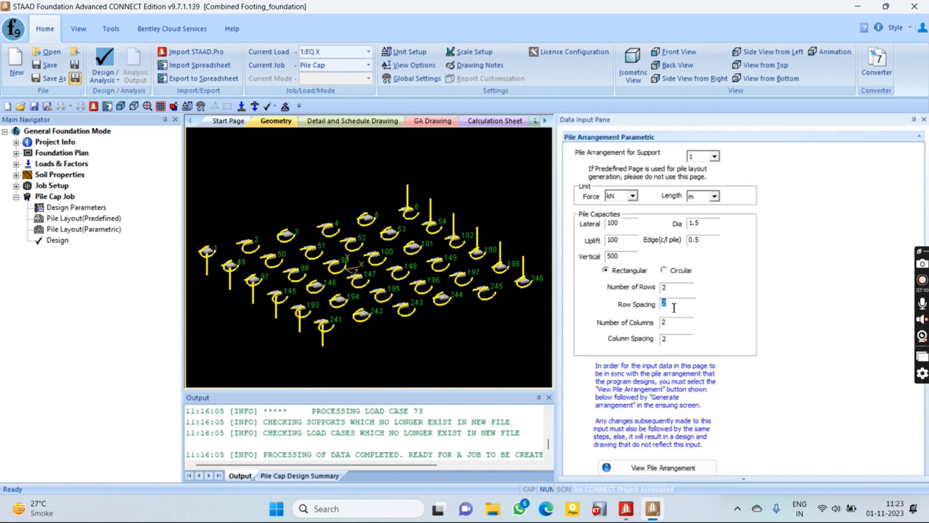
drag(679, 336, 660, 338)
text(3)
click(70, 219)
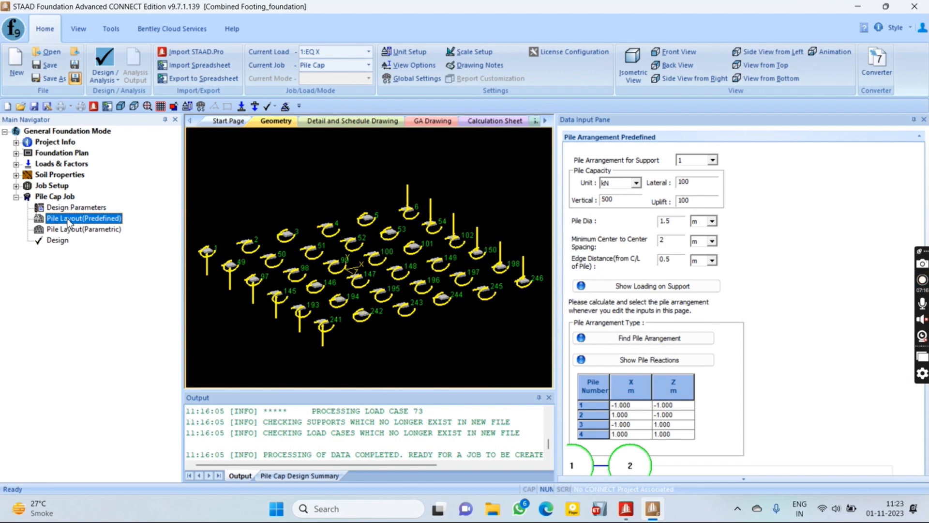
Set the pile edge distance to 0.8 m in the parametric layout, then regenerate and assign the arrangement for support 1.
click(76, 230)
click(703, 240)
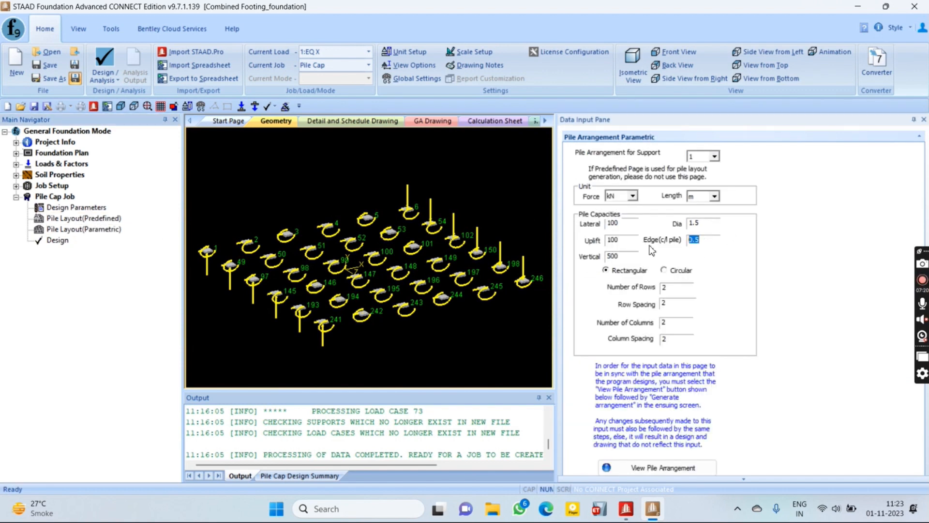
text(0.8)
scroll(668, 397, down, 1)
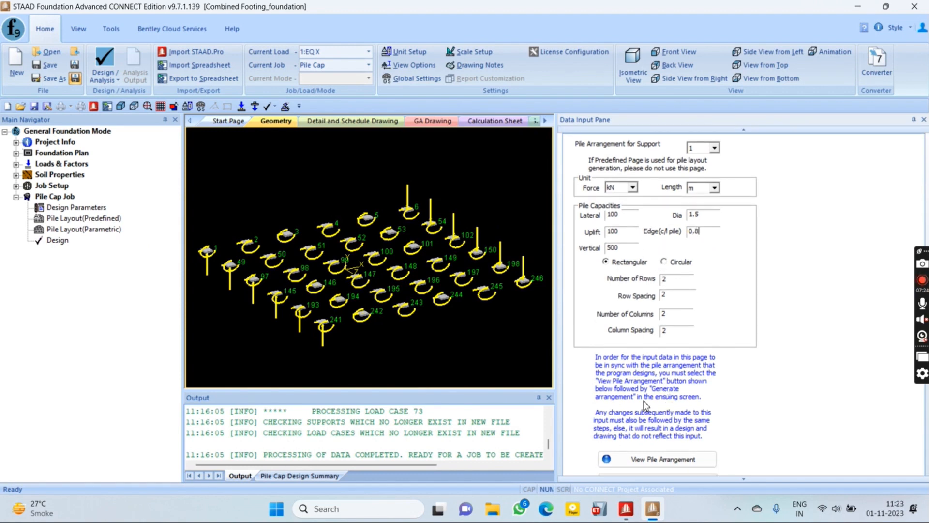
click(667, 458)
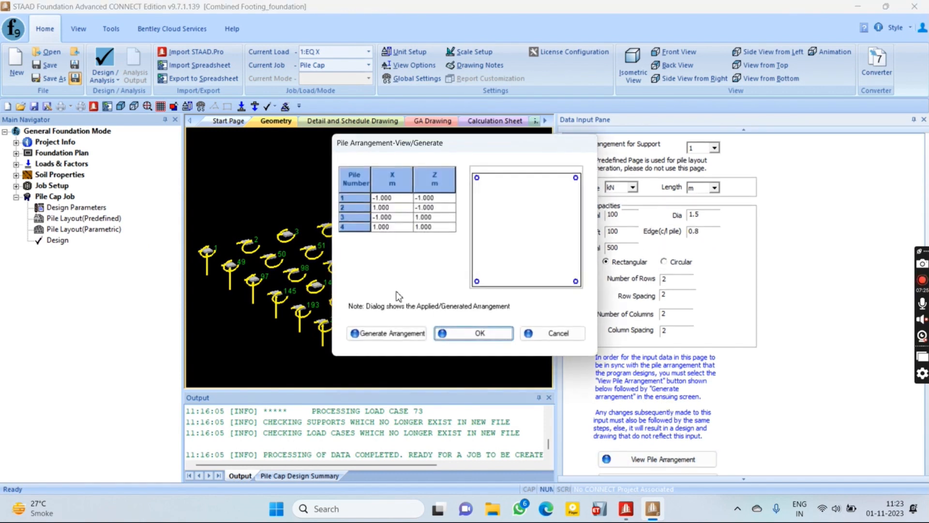
click(422, 334)
click(458, 334)
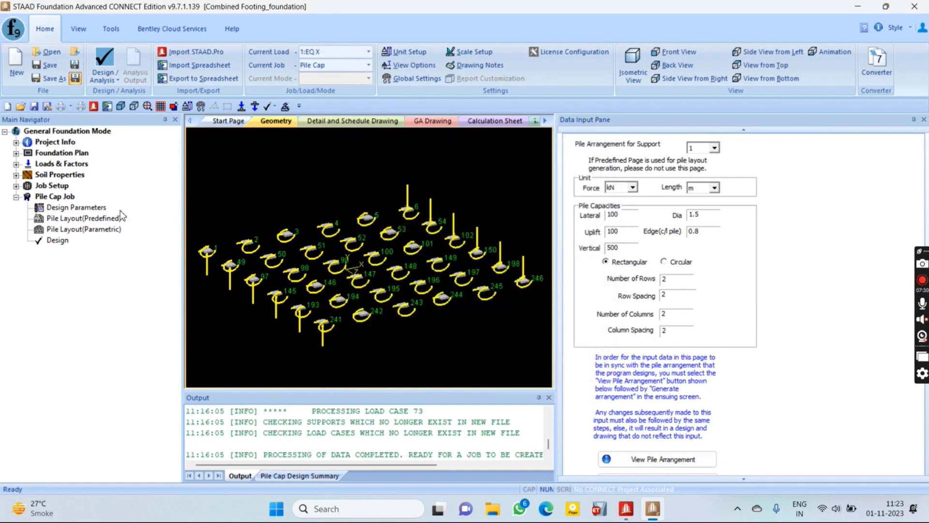
Run the analysis and design of the pile cap job.
click(58, 240)
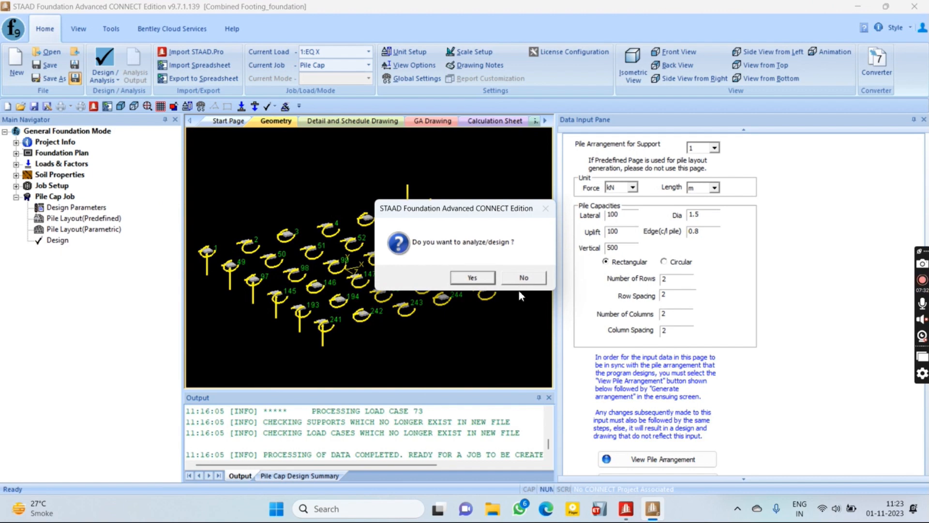
click(479, 279)
click(471, 271)
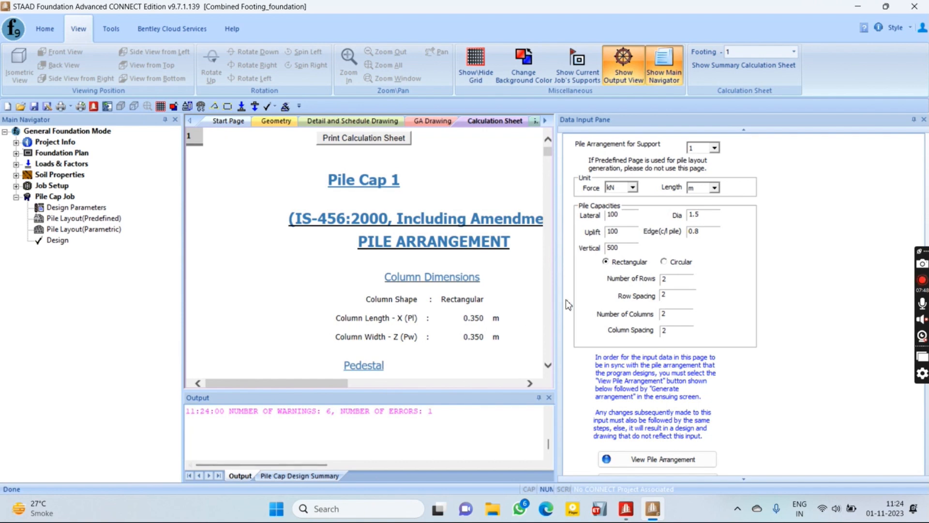
Enlarge the calculation sheet and output areas and read the error about the required pile cap depth.
drag(559, 301, 853, 273)
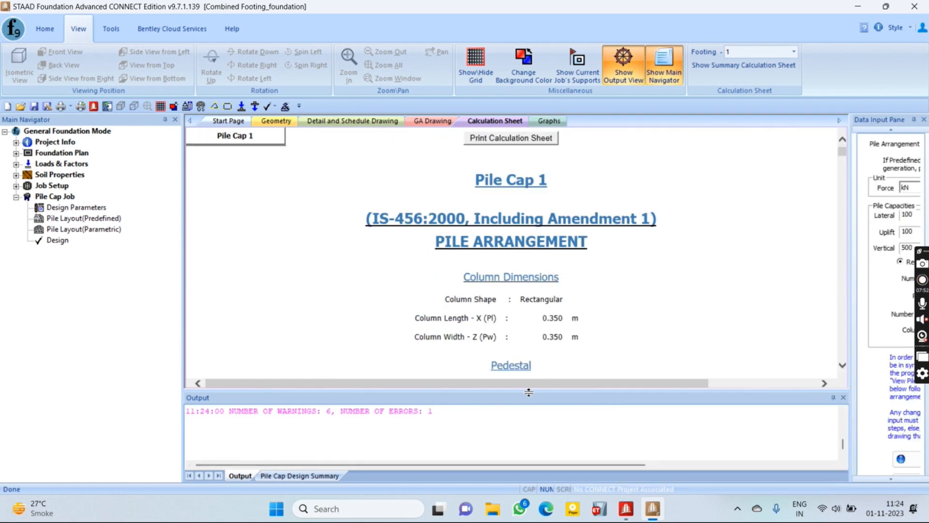
drag(529, 389, 530, 339)
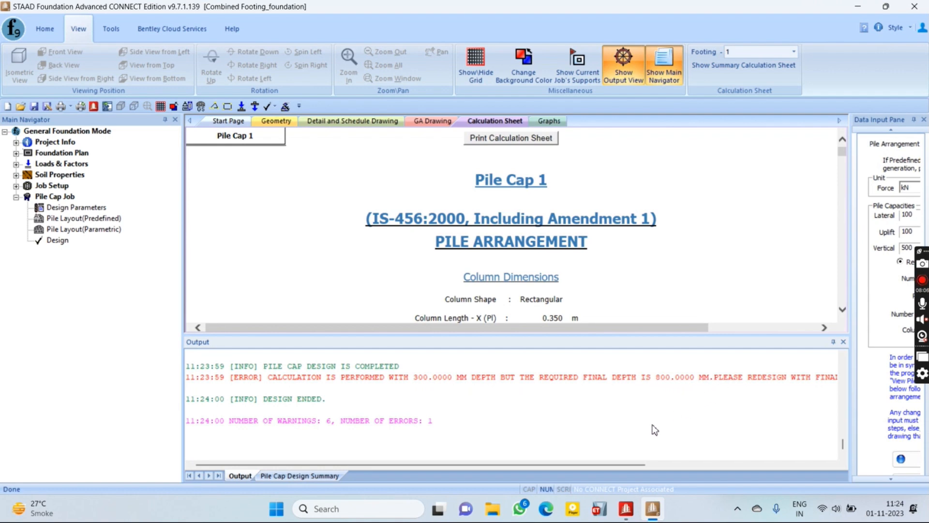
drag(609, 466, 647, 438)
Set the thickness of the pile cap to 850 mm in the design parameters.
click(62, 208)
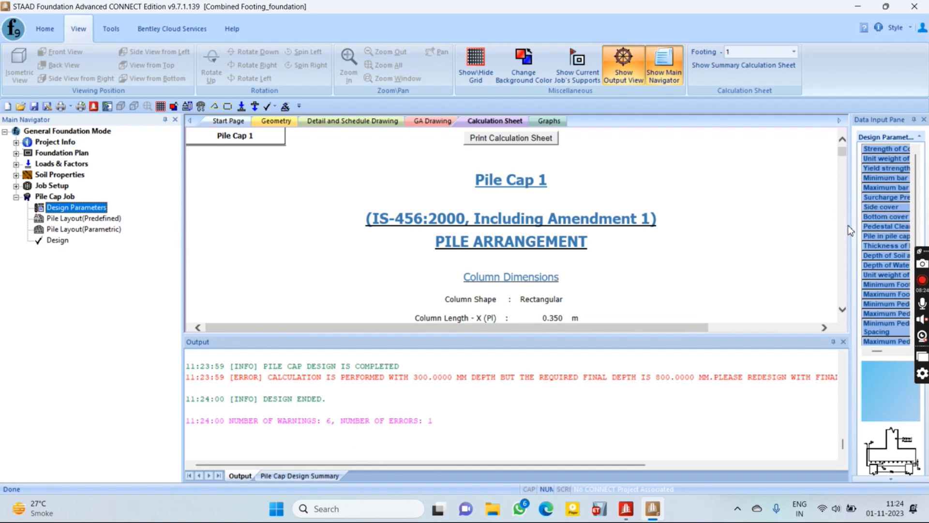
drag(850, 224, 630, 225)
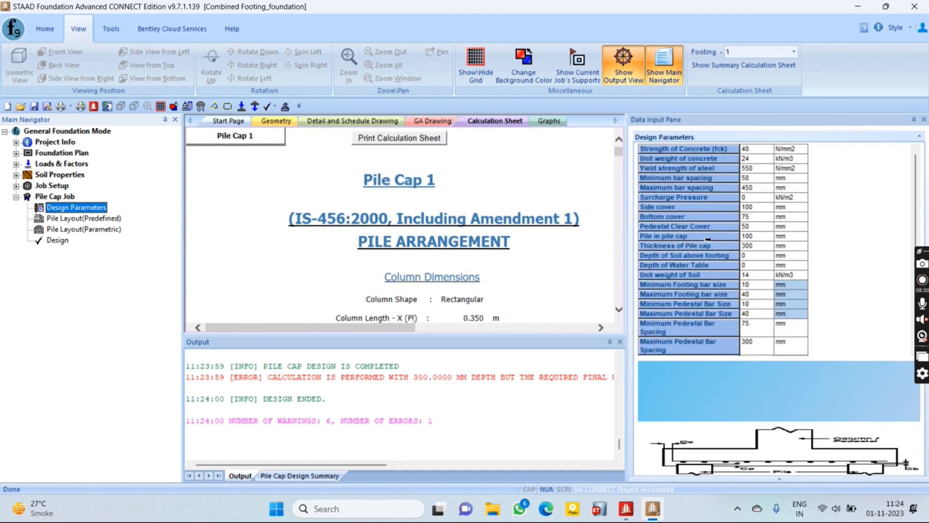
click(757, 247)
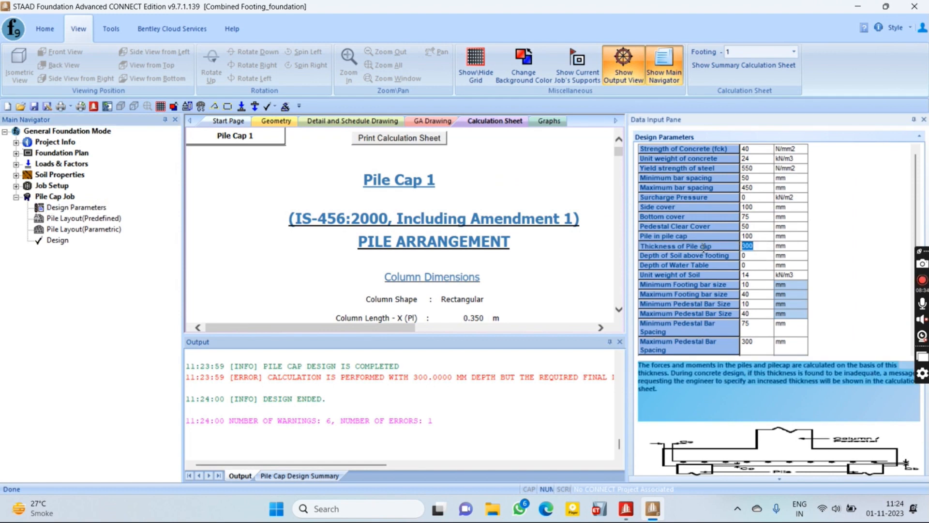
text(8500)
mouse_move(325, 464)
mouse_down()
mouse_move(514, 441)
mouse_move(309, 471)
mouse_up()
Rerun the pile cap design with the updated thickness.
click(57, 240)
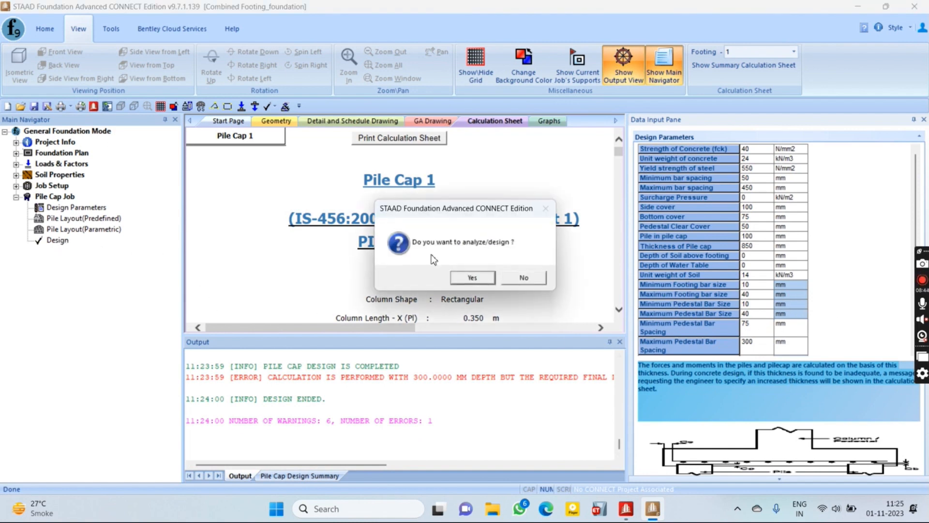
click(477, 272)
click(477, 272)
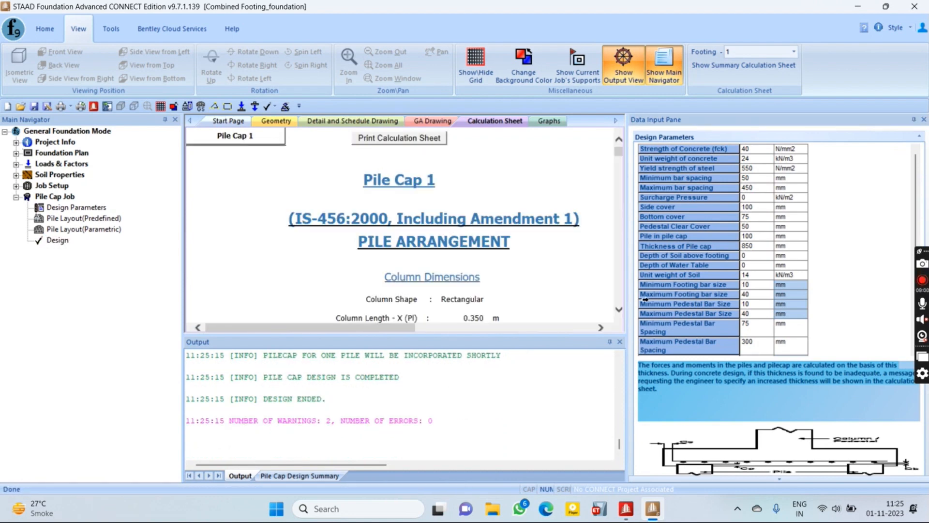
Examine the design output log for warnings, errors, shear and punching checks, and bending moments.
drag(632, 266, 783, 265)
scroll(506, 442, up, 6)
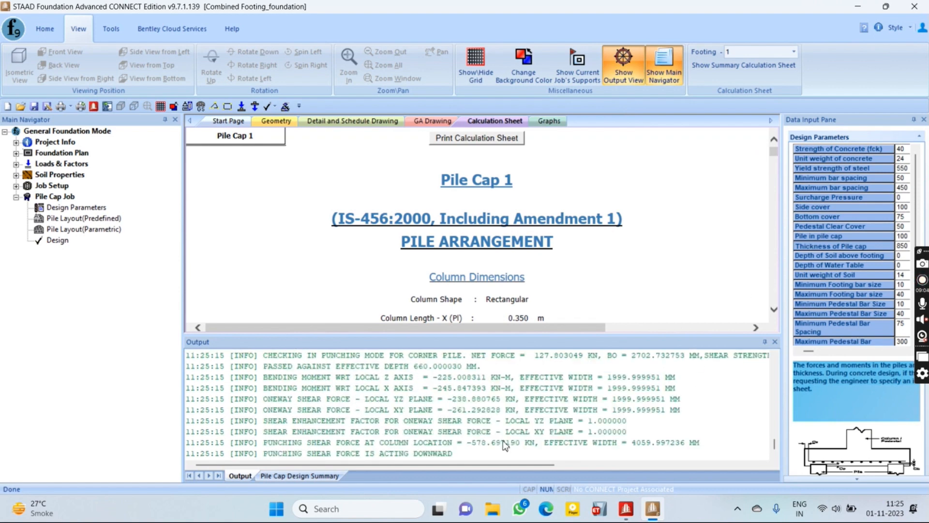
scroll(497, 441, down, 5)
scroll(497, 441, down, 1)
scroll(402, 436, up, 2)
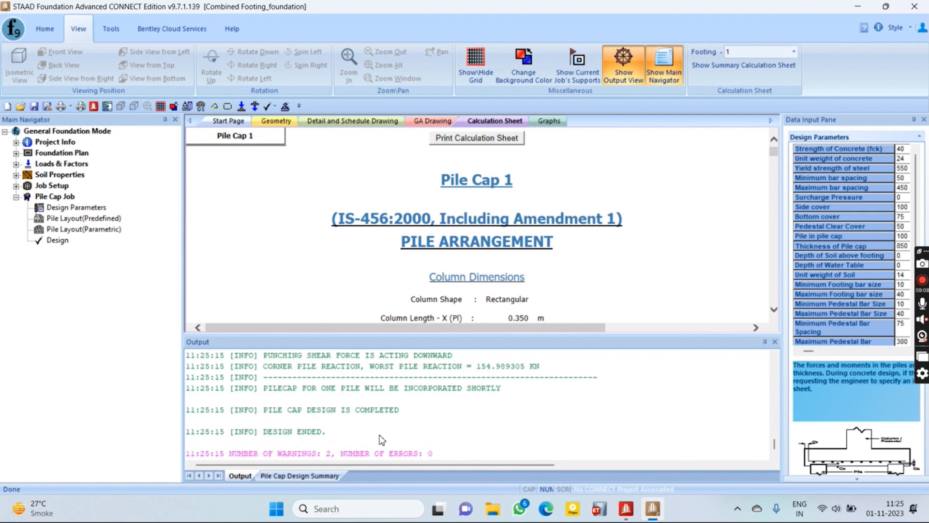
scroll(382, 439, up, 5)
scroll(377, 449, up, 8)
scroll(377, 452, up, 8)
scroll(377, 452, up, 8)
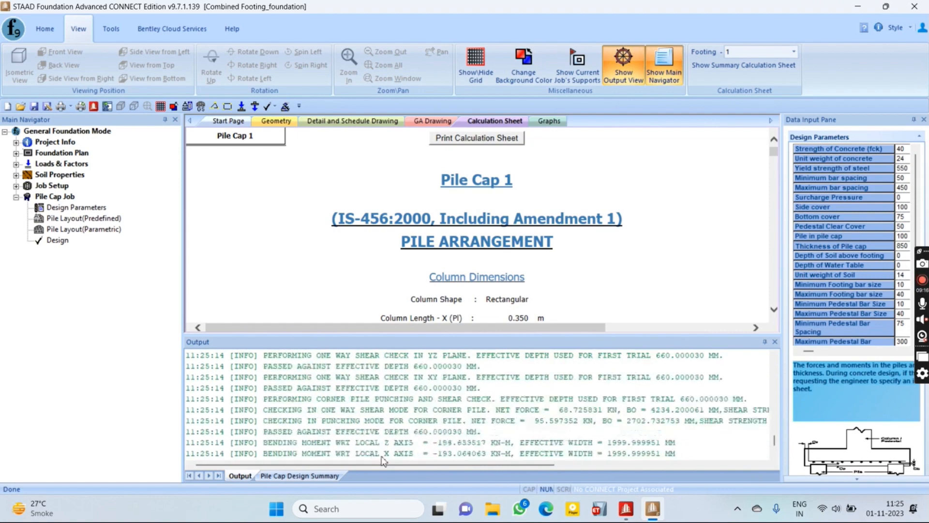
scroll(382, 455, up, 5)
Review the Pile Cap 1 calculation sheet, including self weight, maximum pile reactions, capacity checks and reinforcement calculation.
drag(461, 336, 462, 464)
scroll(467, 373, down, 3)
scroll(474, 359, up, 3)
scroll(487, 286, down, 9)
scroll(486, 280, down, 20)
scroll(551, 283, up, 12)
scroll(551, 283, down, 15)
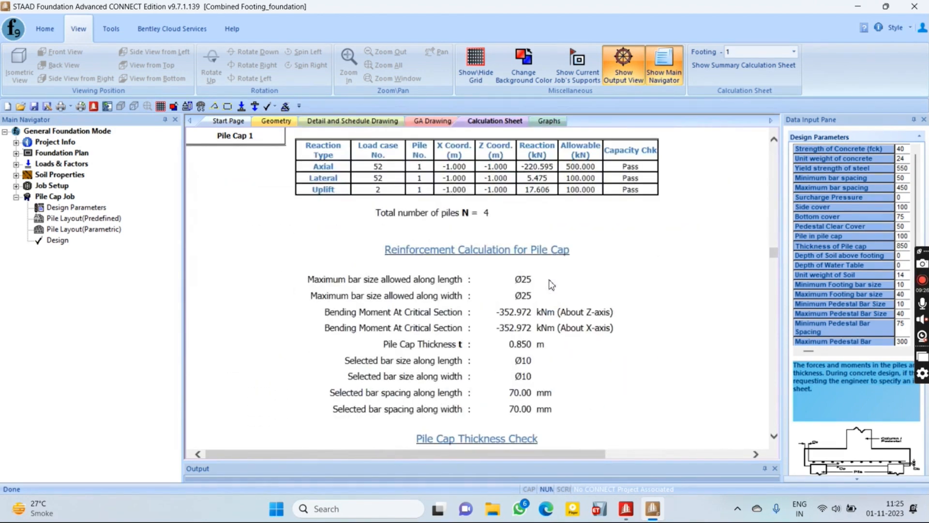
scroll(551, 284, down, 1)
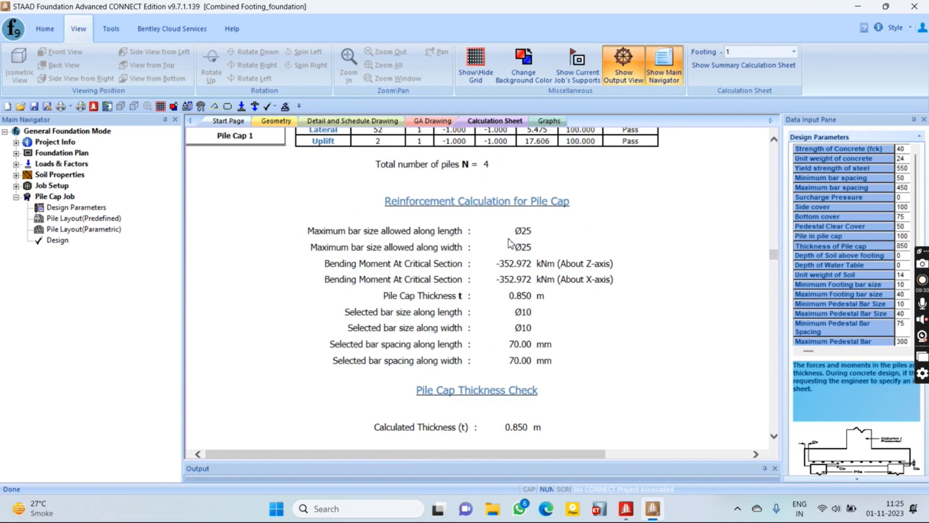
scroll(503, 261, up, 2)
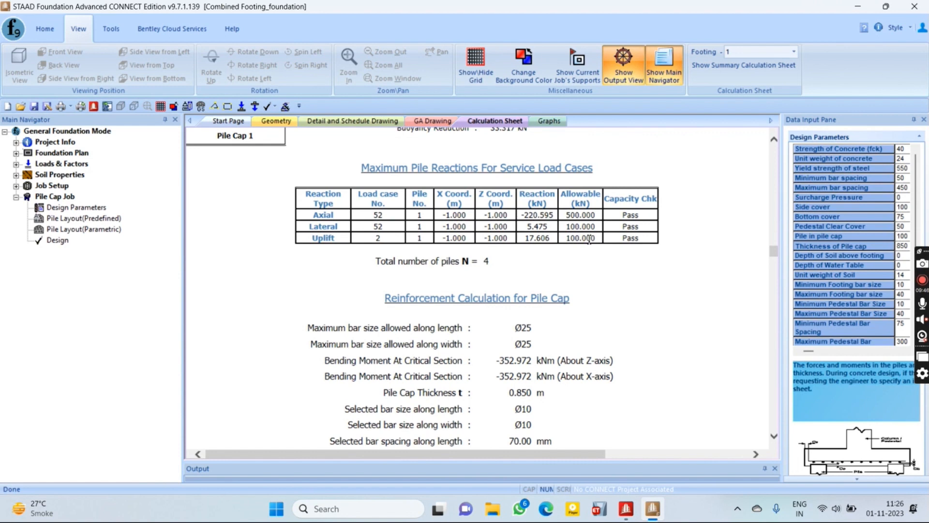
scroll(424, 293, up, 3)
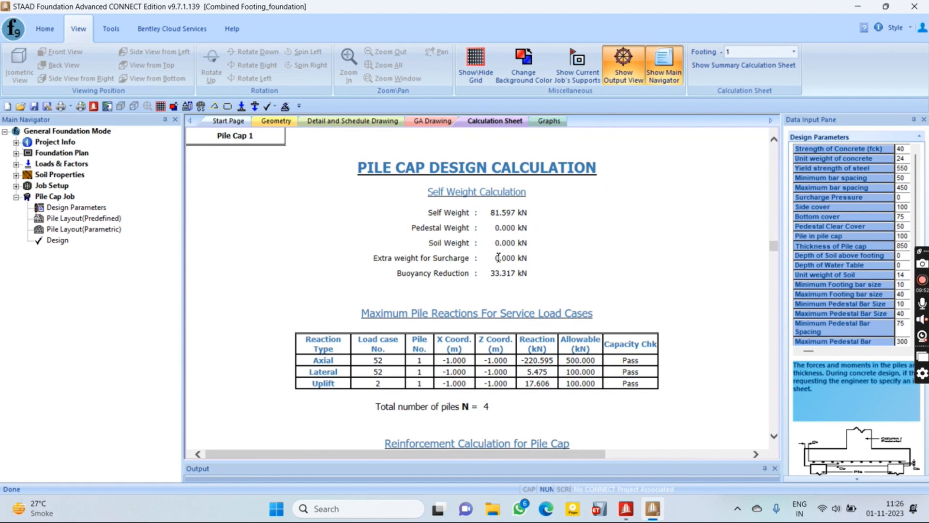
scroll(499, 264, down, 1)
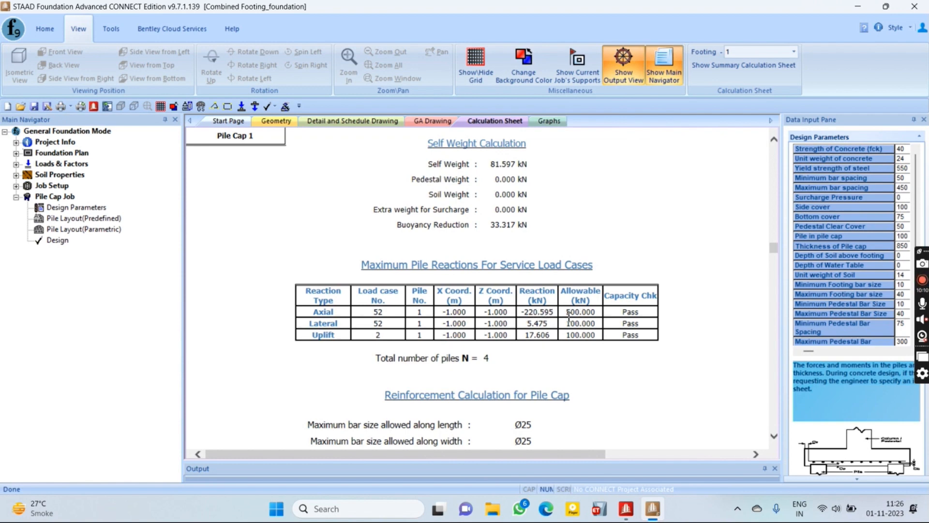
Compare the axial, lateral and uplift pile reactions of Pile Cap 1 with their allowable capacities in the calculation sheet.
drag(566, 314, 596, 316)
click(594, 314)
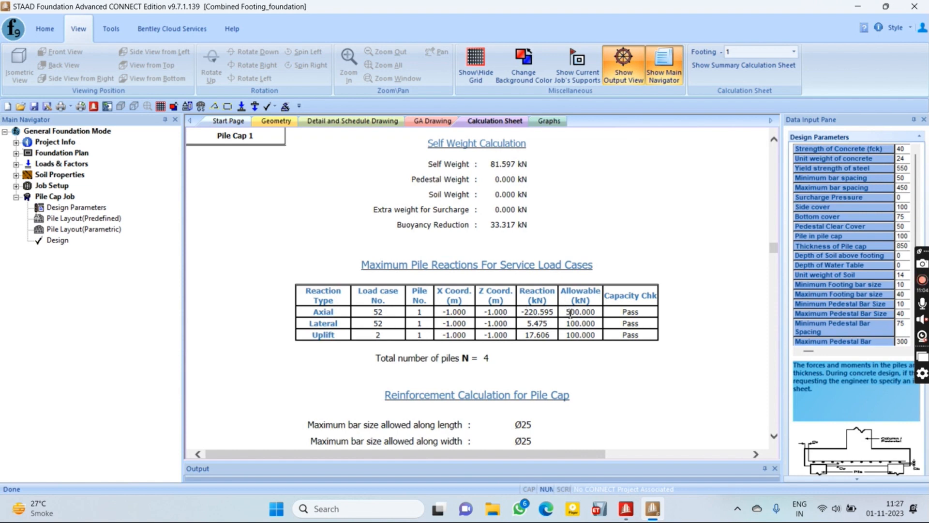
drag(566, 312, 595, 314)
drag(565, 323, 601, 338)
click(571, 330)
click(601, 337)
scroll(491, 371, down, 1)
scroll(491, 371, down, 5)
scroll(491, 373, up, 4)
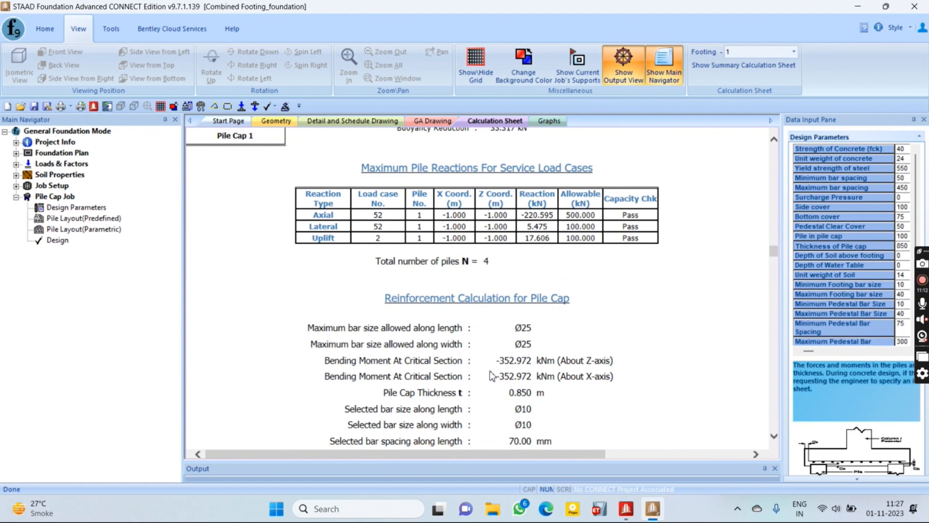
scroll(491, 376, down, 2)
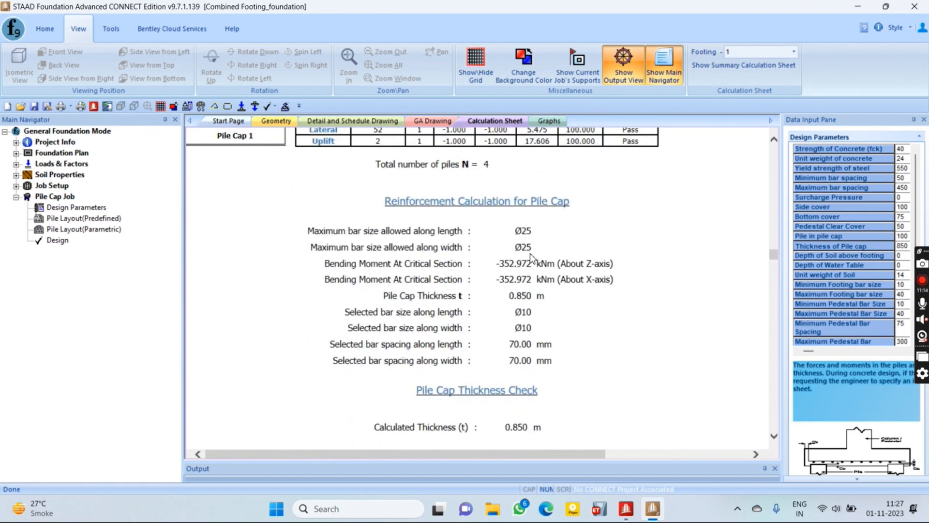
scroll(532, 239, up, 2)
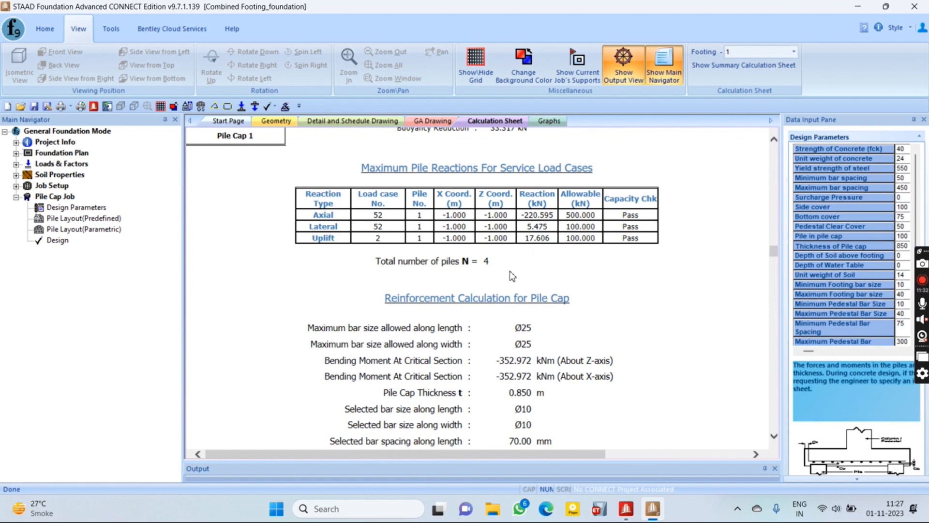
Review the pile cap reinforcement calculation, covering maximum bar sizes, bending moments, selected bar sizes and spacing, and the thickness check.
scroll(500, 311, down, 1)
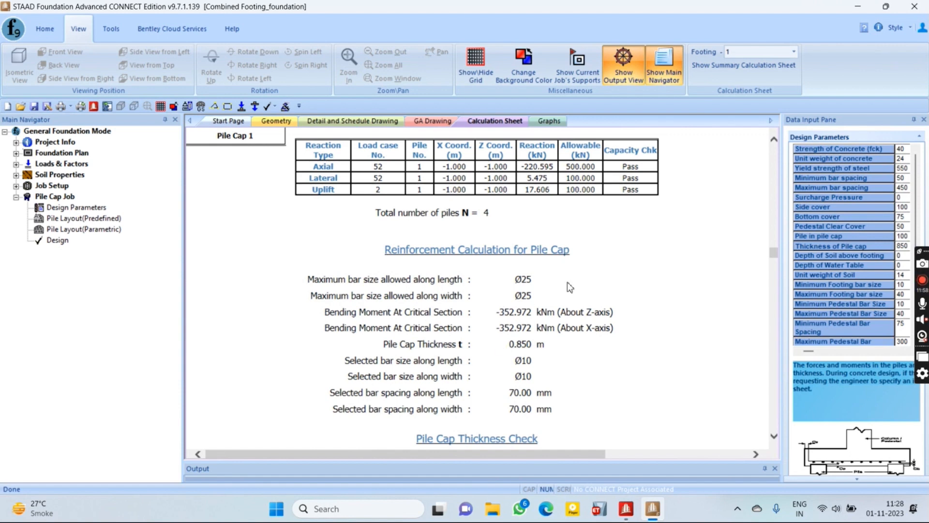
scroll(556, 343, down, 1)
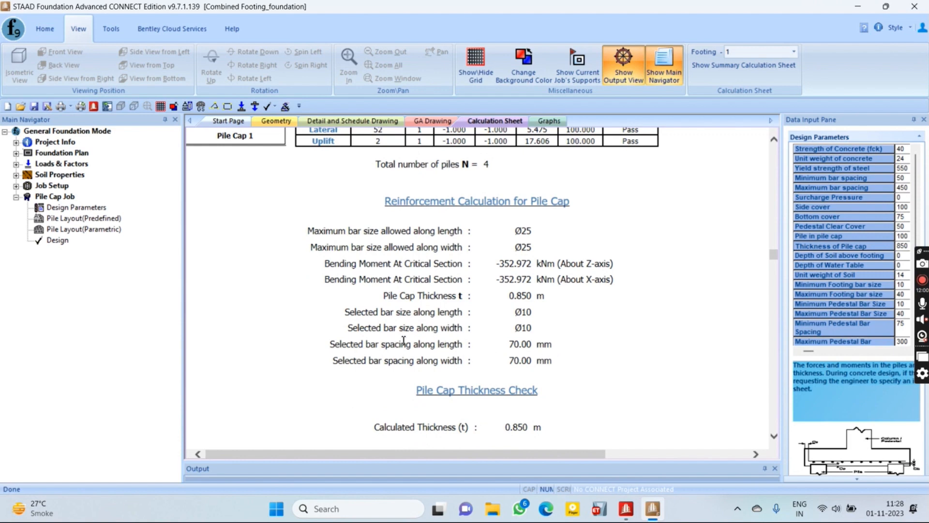
drag(532, 364, 300, 234)
click(299, 235)
scroll(489, 375, down, 1)
scroll(488, 376, down, 6)
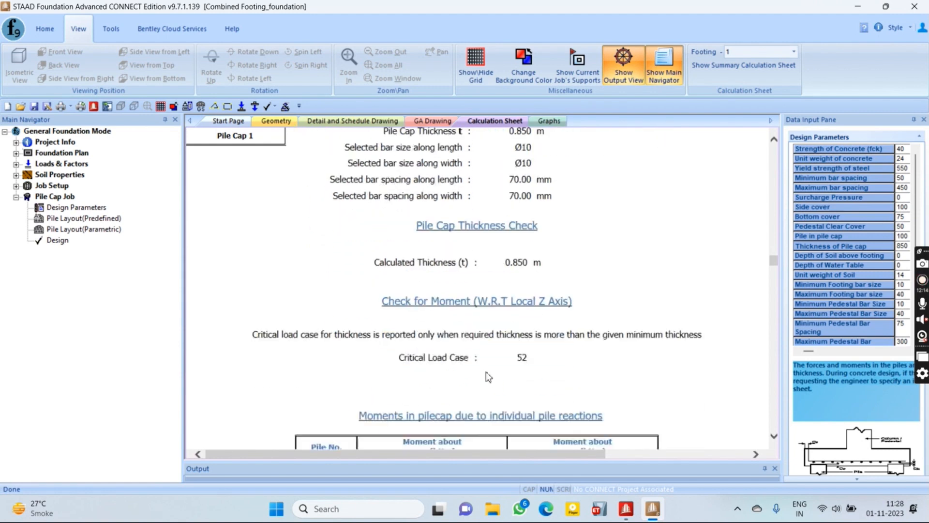
Examine the moment checks and individual pile reaction moments, continuing through the corner pile check to the maximum bar size calculation.
scroll(487, 372, down, 2)
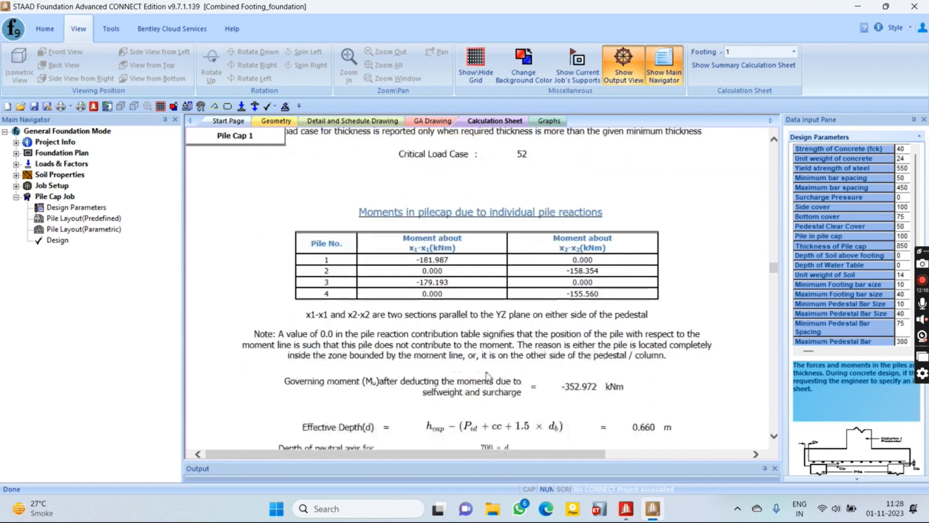
scroll(508, 338, up, 3)
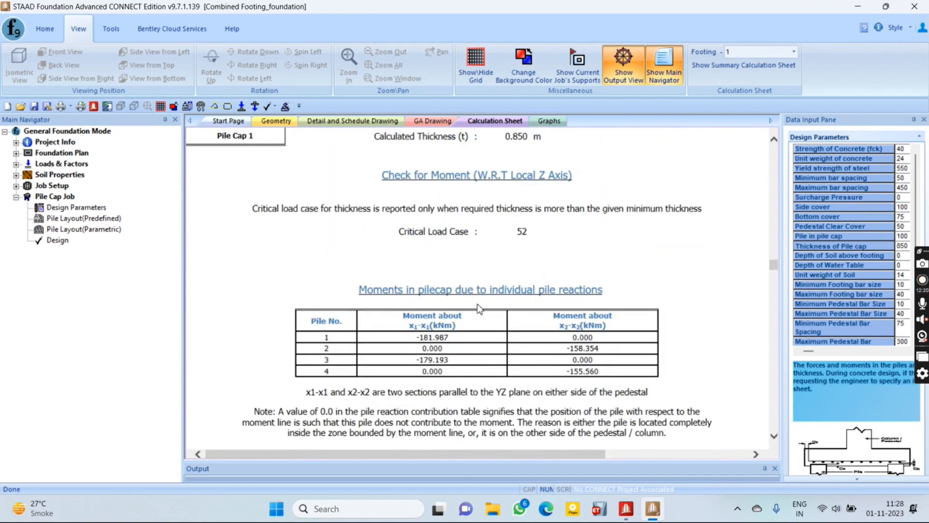
scroll(467, 368, down, 5)
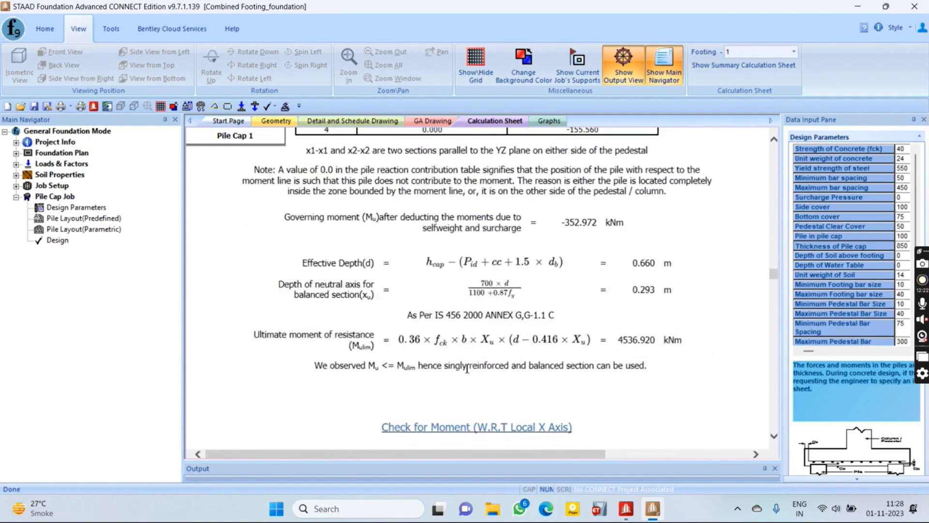
scroll(467, 367, down, 18)
scroll(467, 367, down, 15)
scroll(467, 373, down, 18)
scroll(467, 370, down, 5)
scroll(467, 371, down, 3)
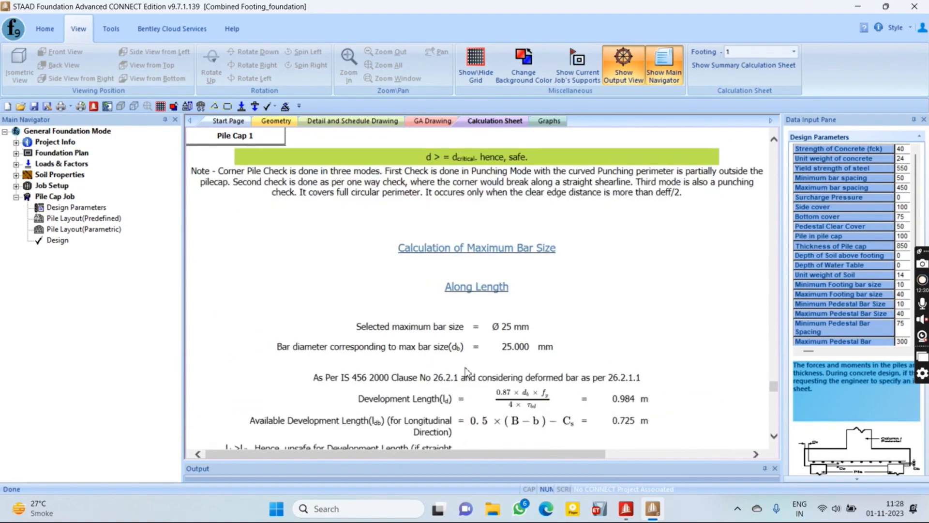
Examine the reinforcement selection along the length and width, including required and provided steel areas, bar size and spacing.
scroll(465, 372, down, 12)
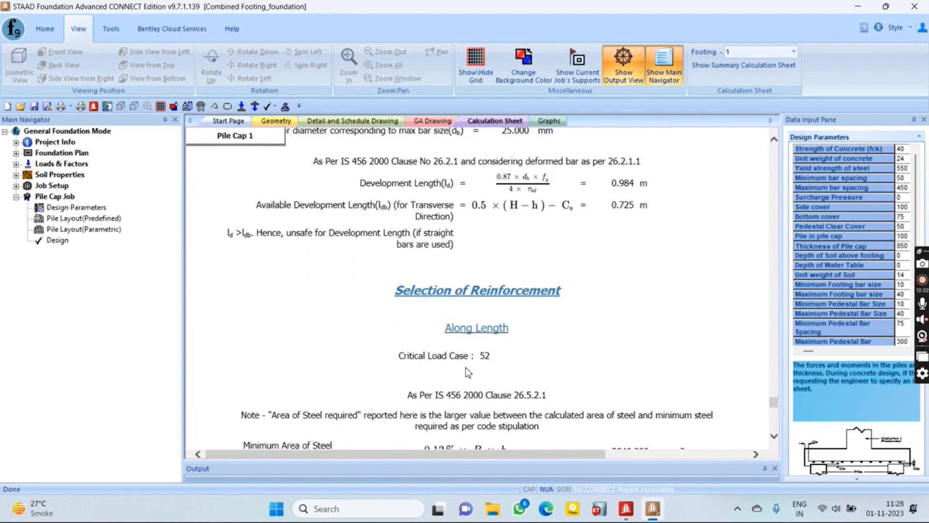
scroll(467, 372, down, 12)
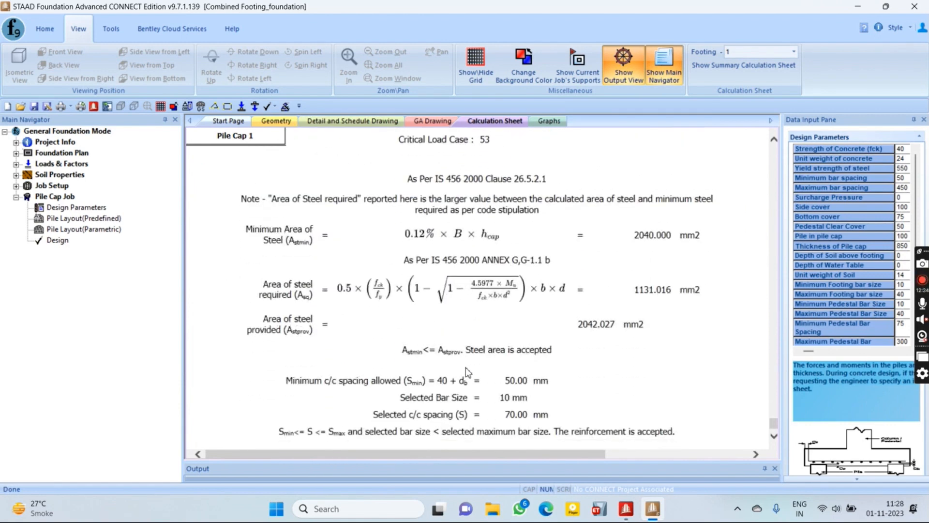
scroll(467, 372, up, 4)
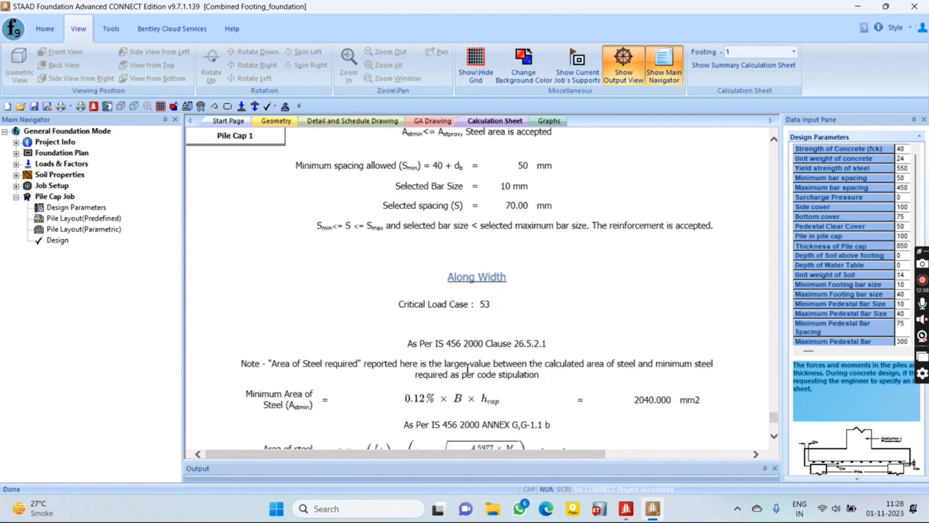
scroll(473, 369, up, 3)
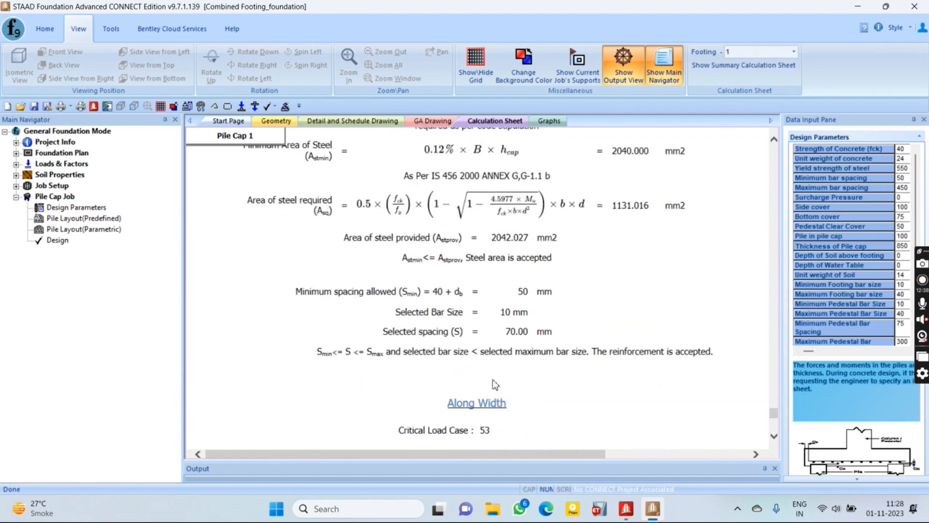
scroll(455, 404, up, 1)
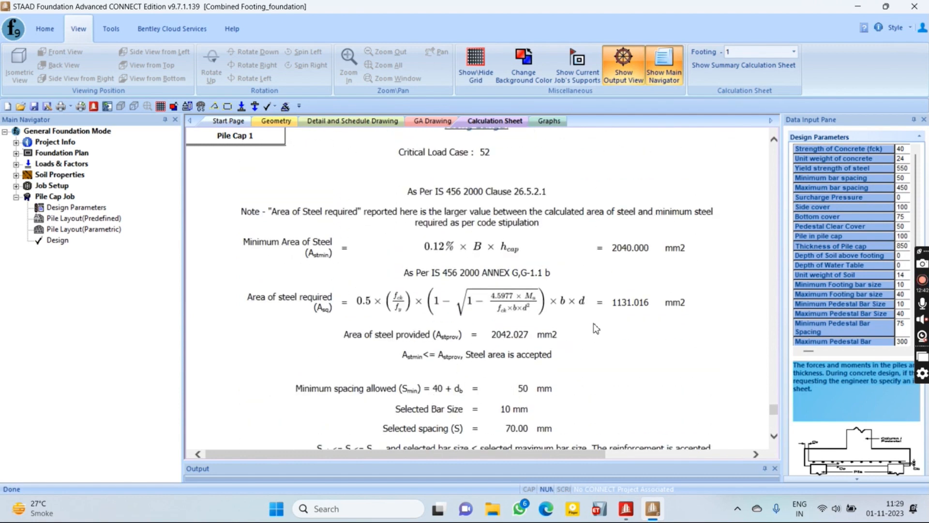
drag(342, 334, 555, 334)
click(517, 347)
scroll(509, 332, up, 10)
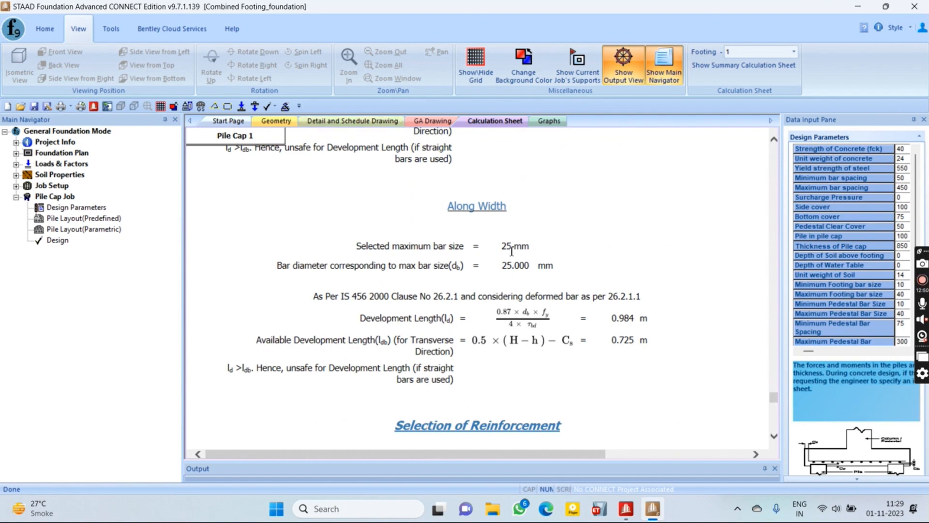
Open the pile cap detail drawing and inspect it for footing 2 and footing 53.
click(329, 122)
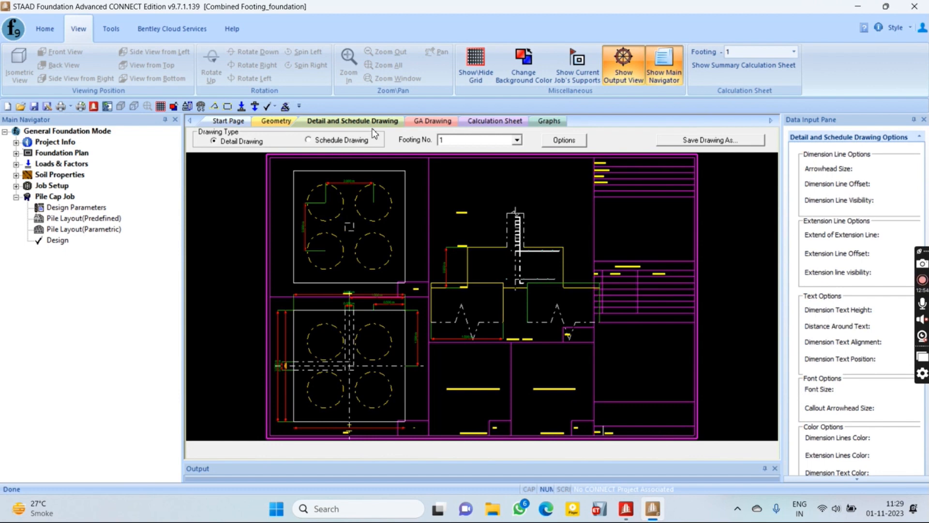
click(517, 140)
click(445, 159)
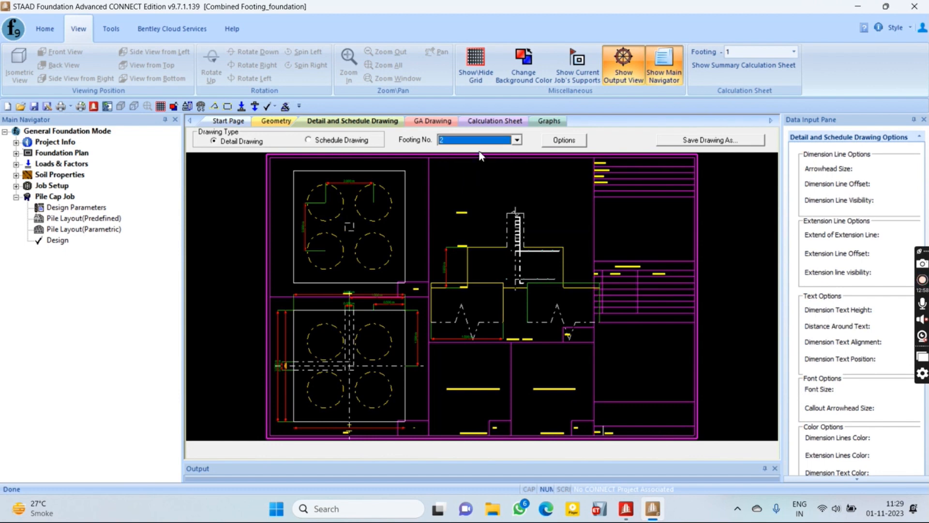
click(517, 140)
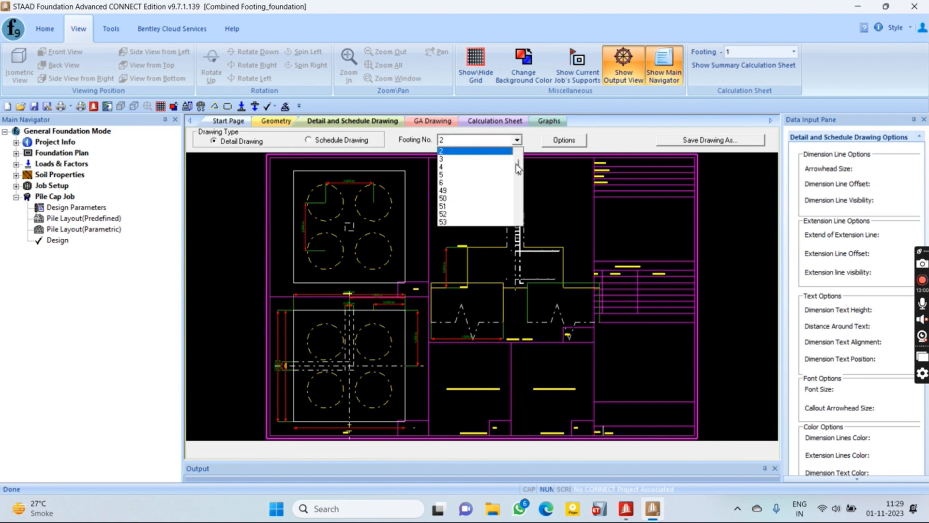
scroll(484, 209, down, 1)
click(471, 199)
click(381, 226)
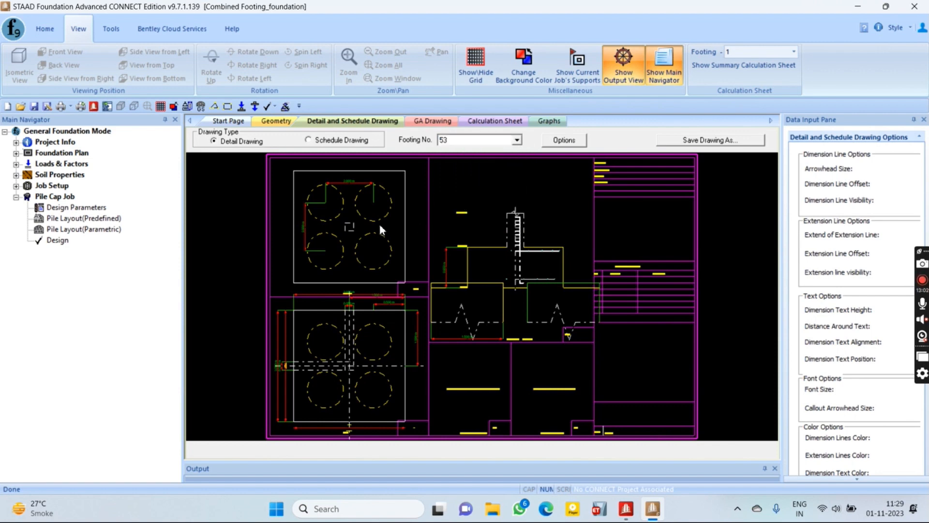
scroll(420, 259, up, 5)
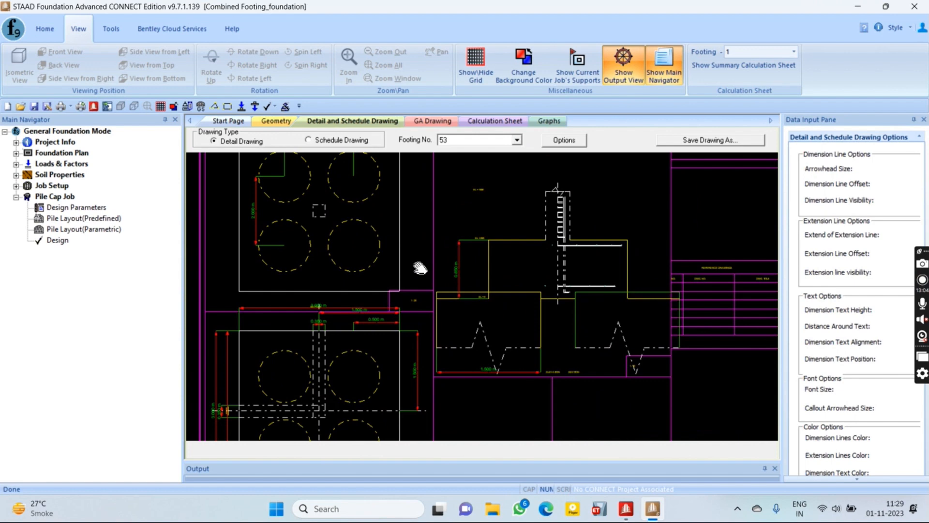
scroll(406, 324, down, 4)
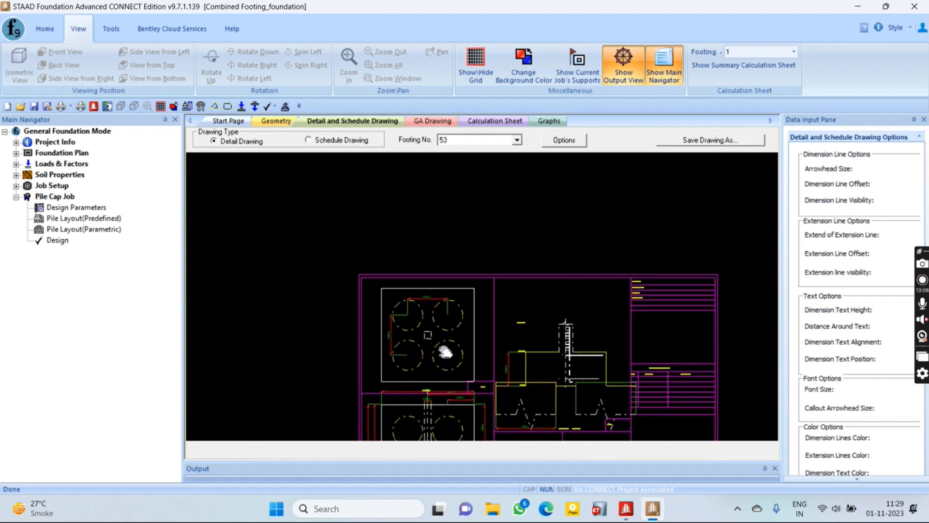
scroll(385, 362, down, 2)
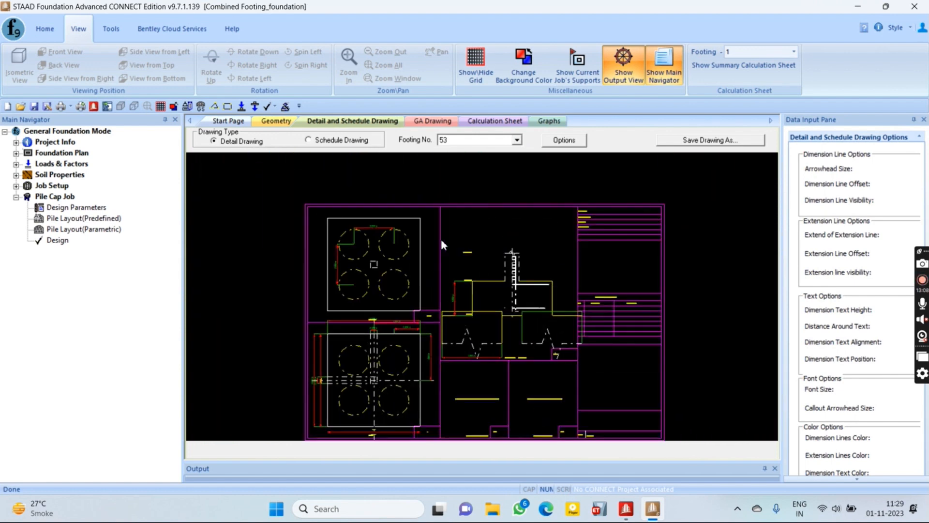
Check the GA drawing and the graphs output of the pile cap job.
click(433, 122)
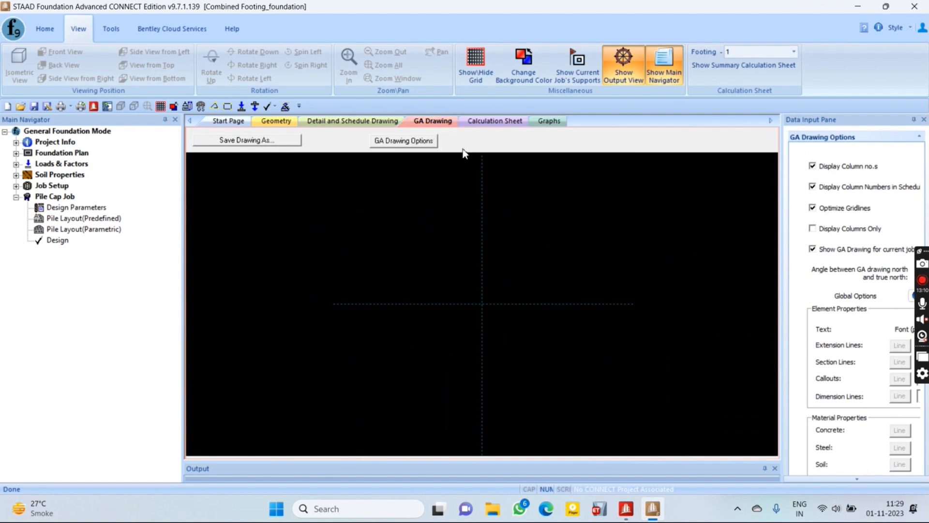
click(495, 121)
click(542, 121)
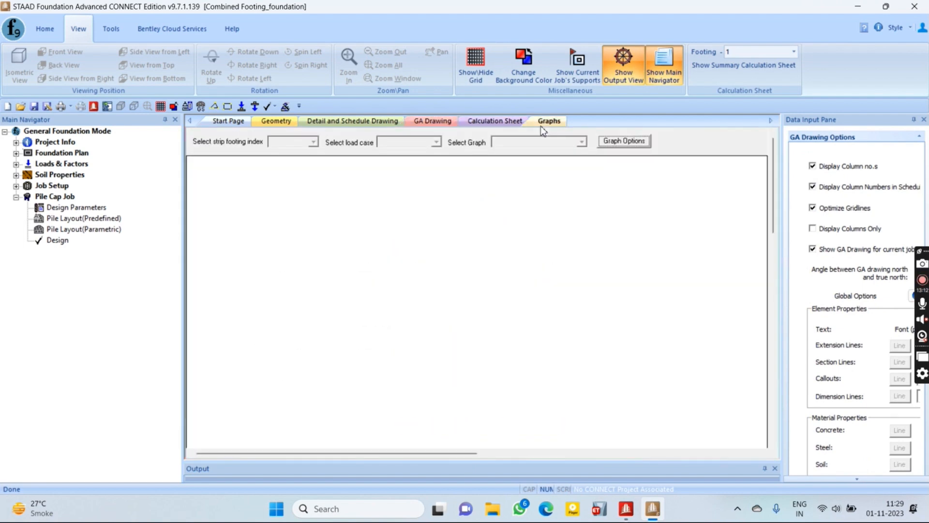
click(503, 121)
click(435, 121)
Check the schedule drawing of the pile cap job and return to the detail drawing.
click(353, 121)
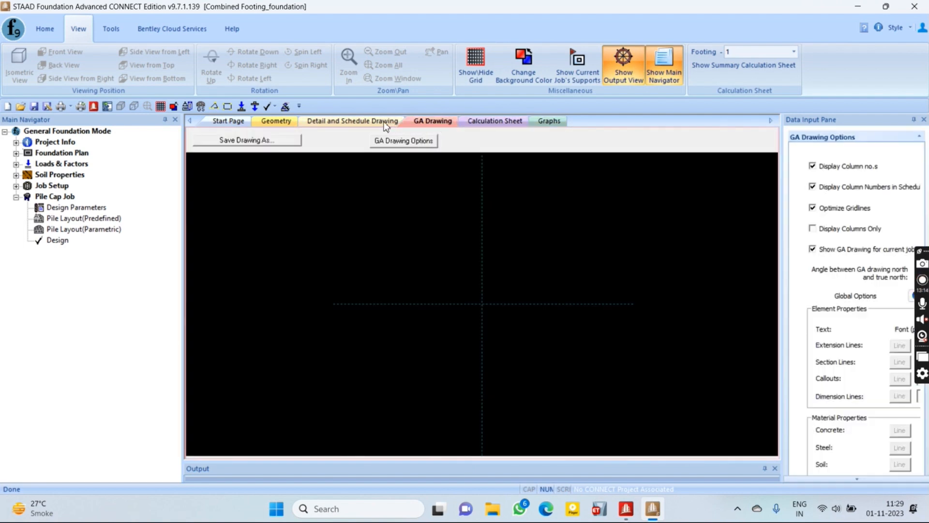
click(312, 142)
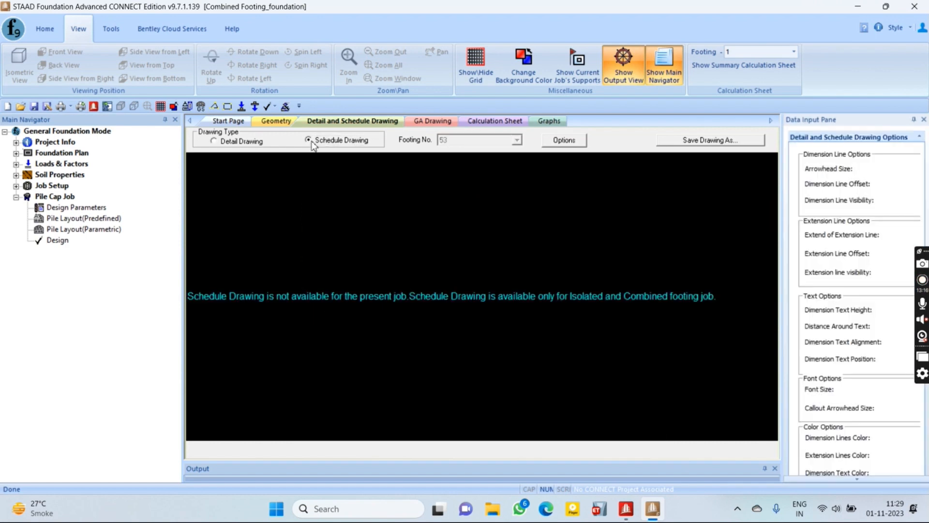
click(240, 142)
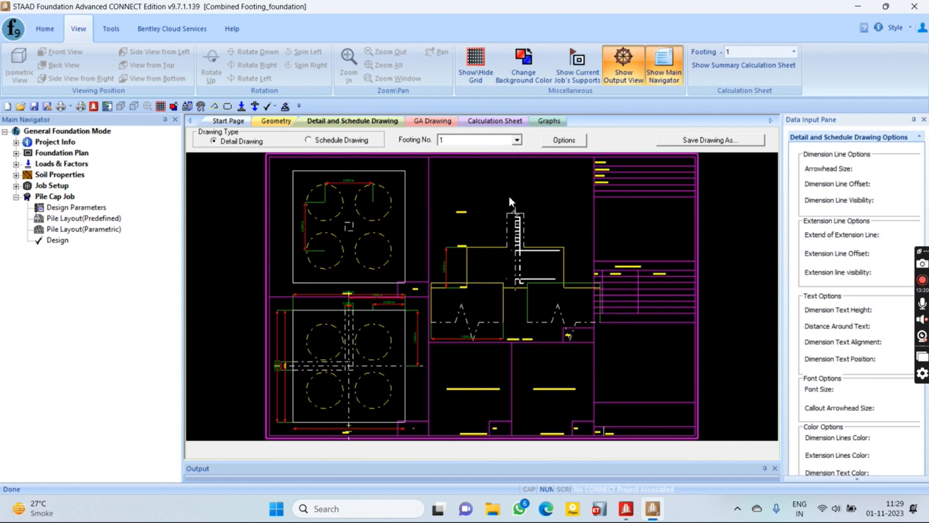
Inspect the detail drawing of footing 1 up close, including pile plan dimensions, elevation section, pedestal and anchor bolt details.
scroll(337, 362, up, 5)
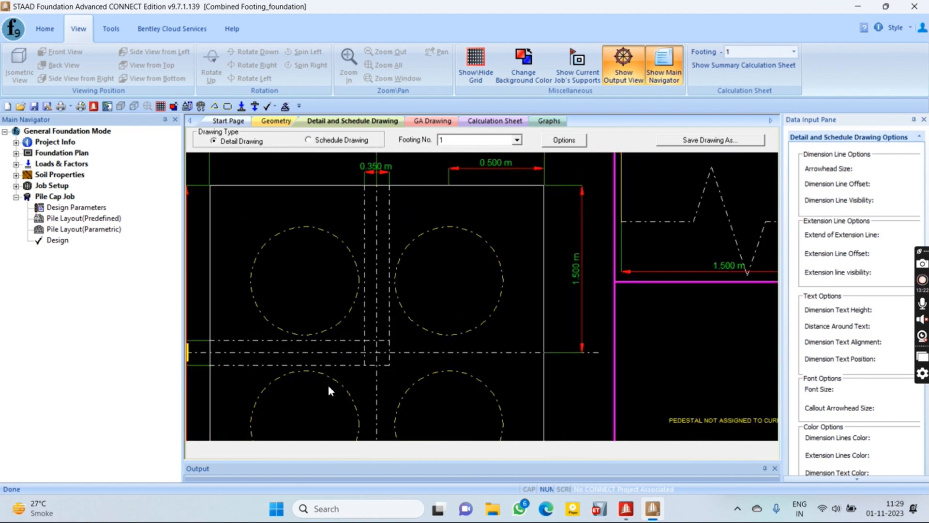
middle_drag(384, 378, 491, 307)
scroll(448, 288, up, 2)
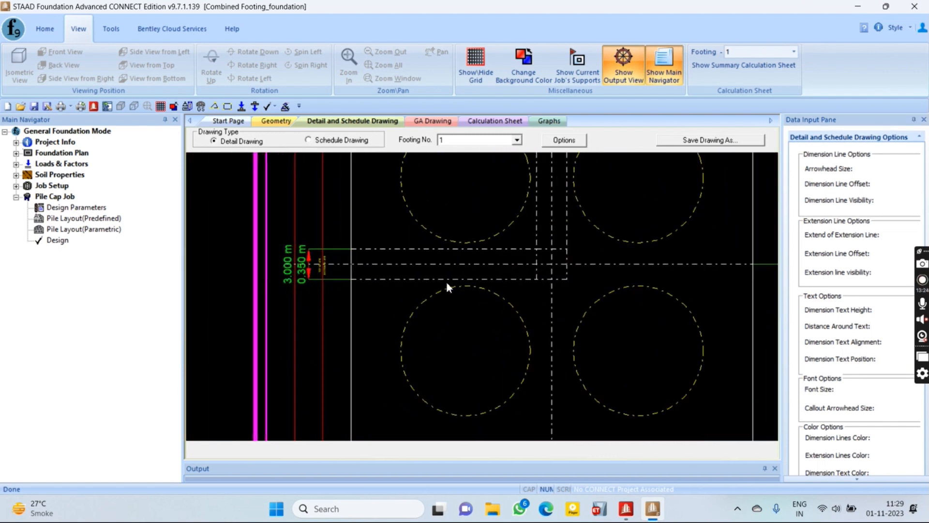
scroll(492, 293, down, 2)
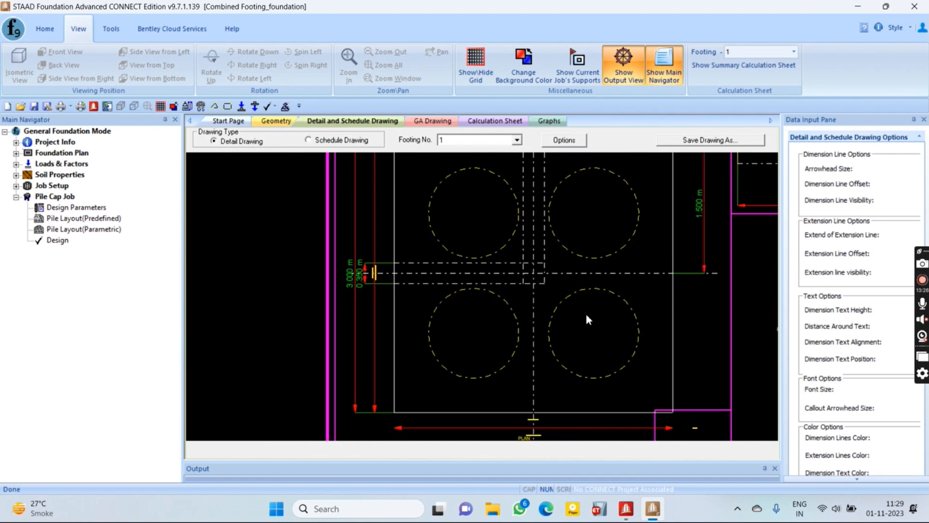
scroll(585, 311, down, 2)
middle_drag(589, 307, 357, 373)
scroll(521, 290, up, 3)
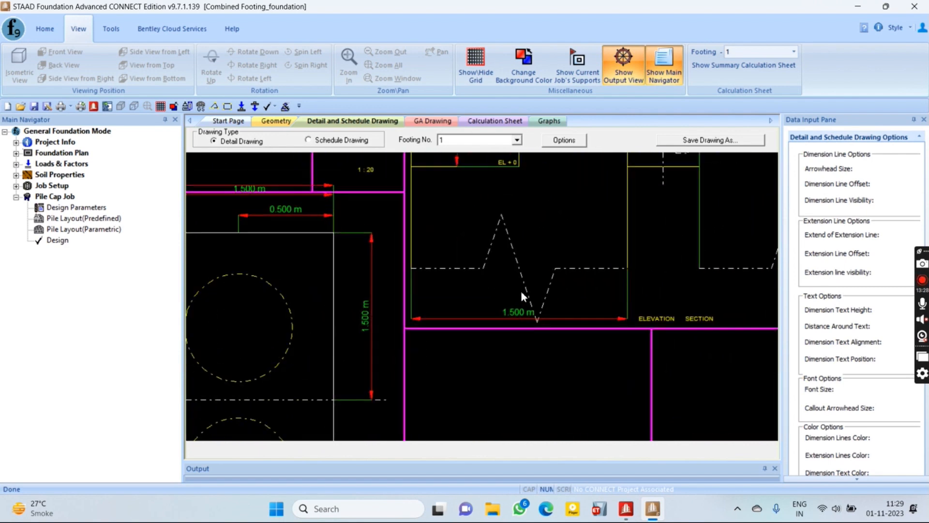
scroll(542, 318, down, 3)
scroll(429, 335, up, 5)
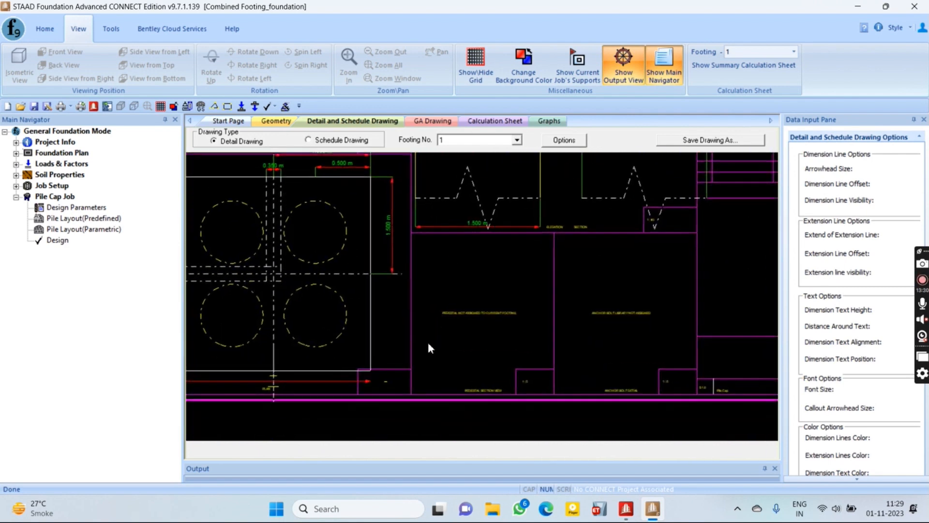
mouse_move(560, 338)
middle_down()
mouse_move(517, 349)
mouse_move(533, 352)
mouse_move(314, 348)
middle_up()
scroll(413, 339, down, 4)
scroll(503, 317, up, 2)
scroll(504, 315, up, 1)
scroll(484, 334, down, 5)
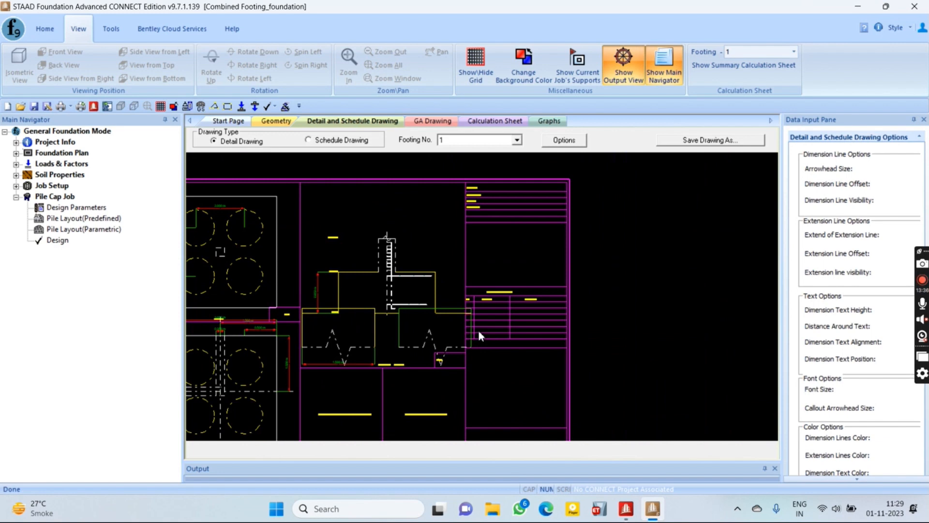
Inspect the elevation section and pile plans in the detail drawing of footing 1.
scroll(573, 300, up, 3)
scroll(506, 299, down, 2)
scroll(356, 338, up, 2)
scroll(356, 338, up, 4)
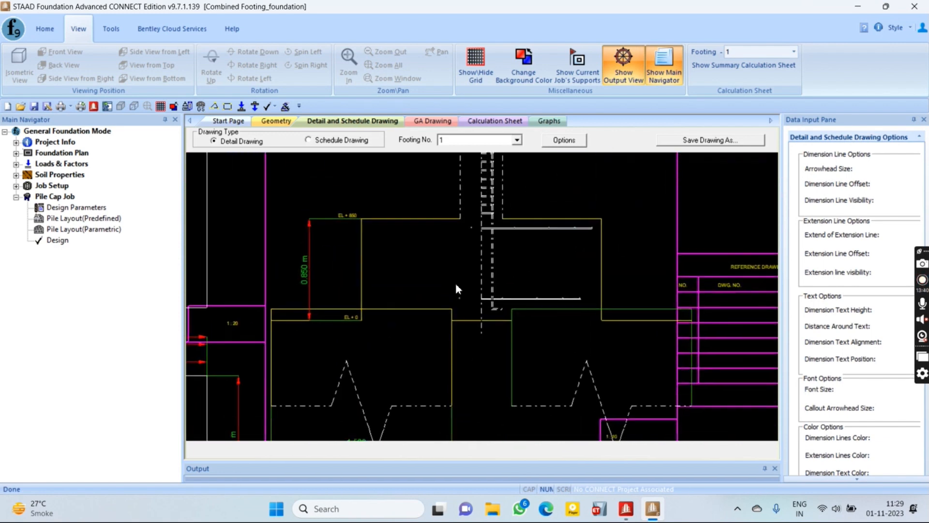
scroll(437, 311, down, 5)
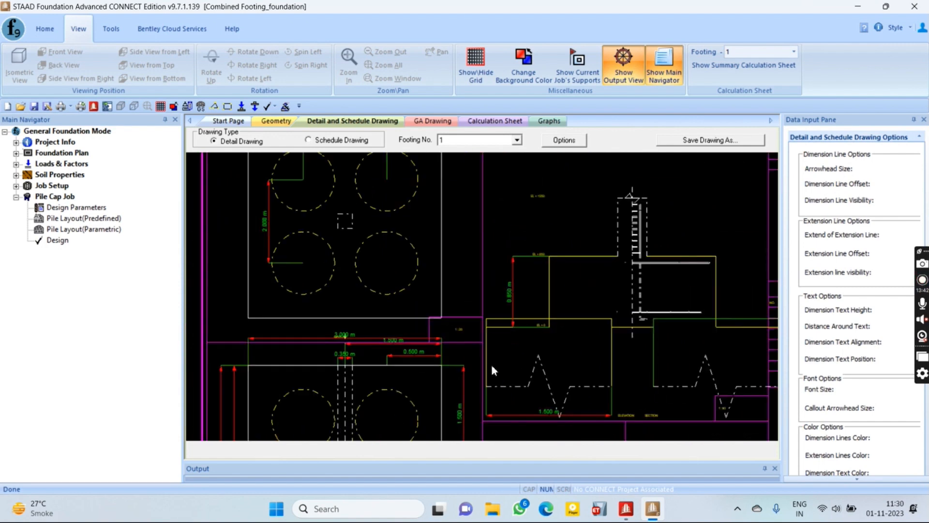
scroll(439, 295, down, 5)
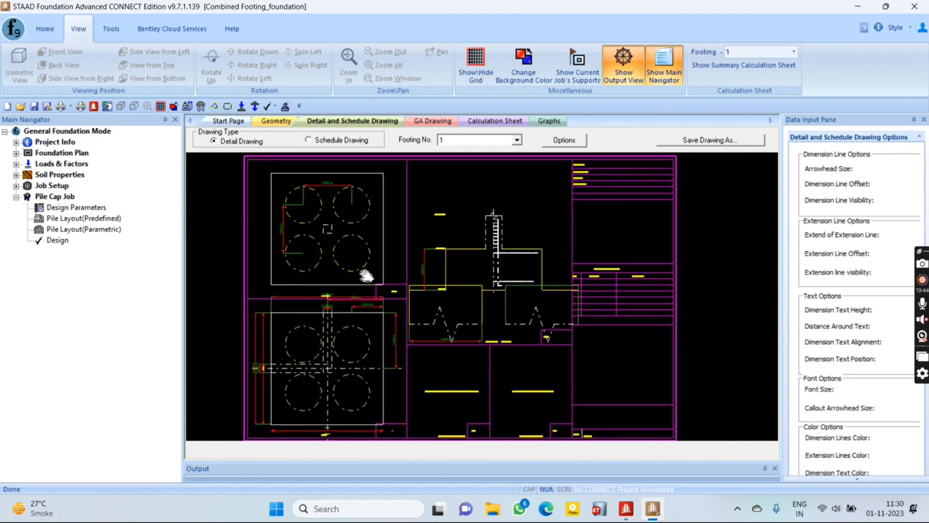
Check the schedule drawing of the pile cap job, return to the detail drawing, and view the GA drawing.
click(326, 140)
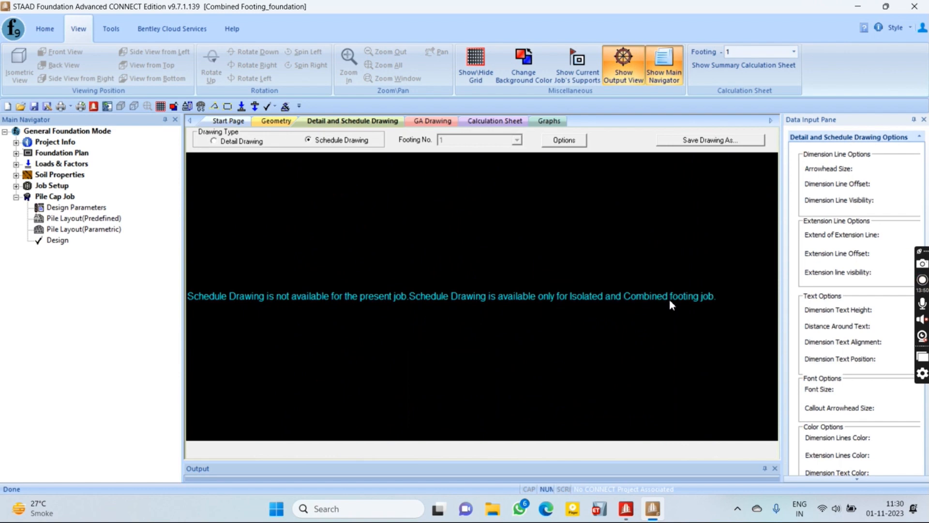
click(564, 140)
click(220, 141)
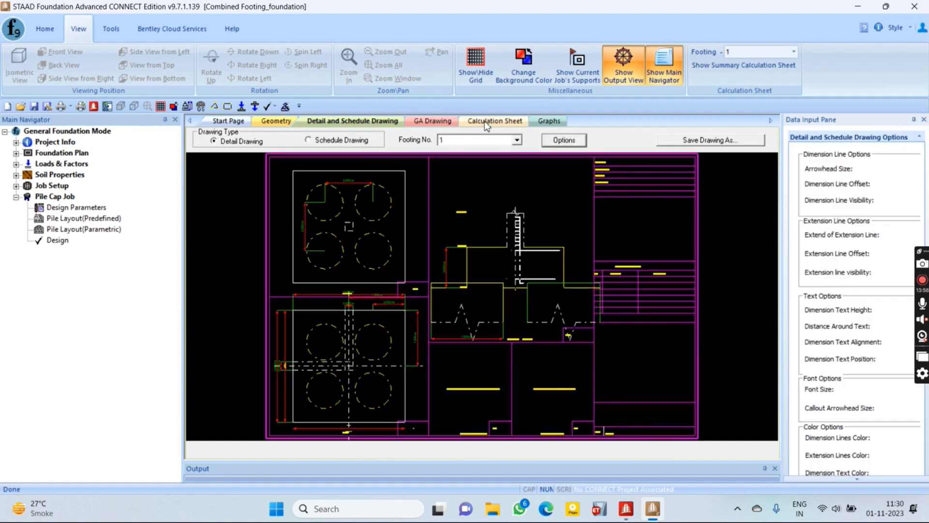
click(256, 122)
click(352, 121)
click(437, 123)
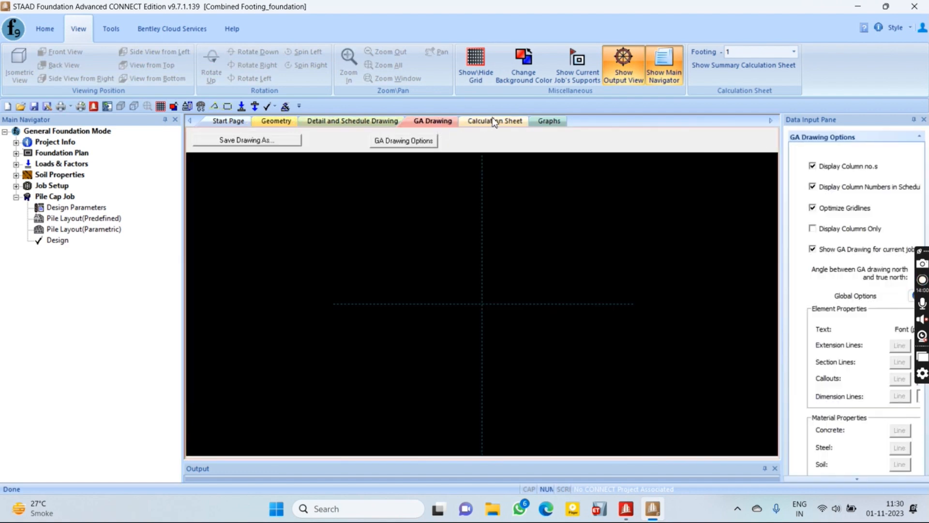
Open the calculation sheet, return to its beginning, and select footing 1 for display.
click(494, 121)
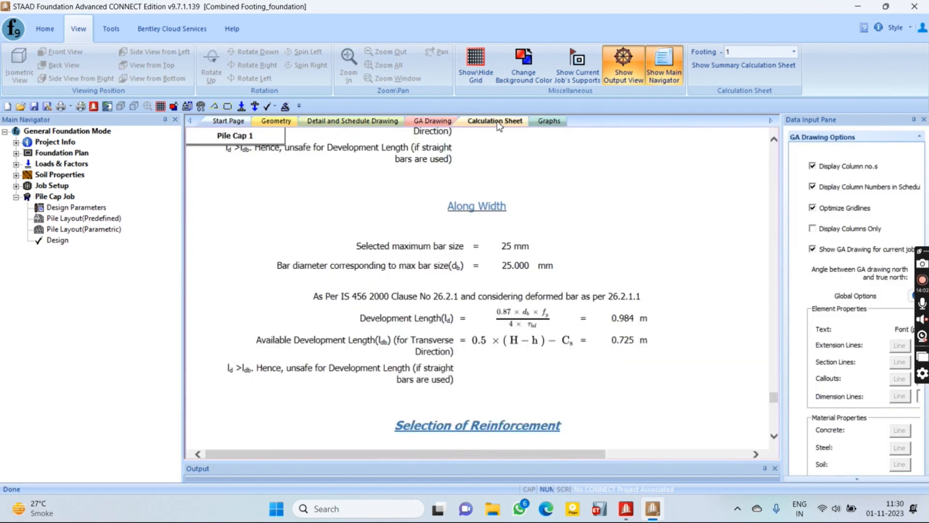
click(241, 136)
scroll(240, 237, down, 1)
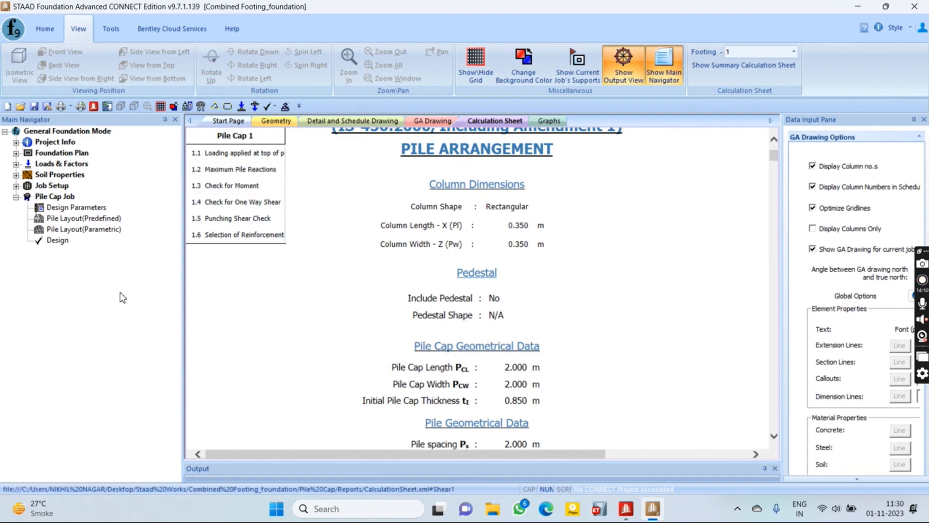
click(774, 173)
drag(773, 173, 778, 146)
click(792, 51)
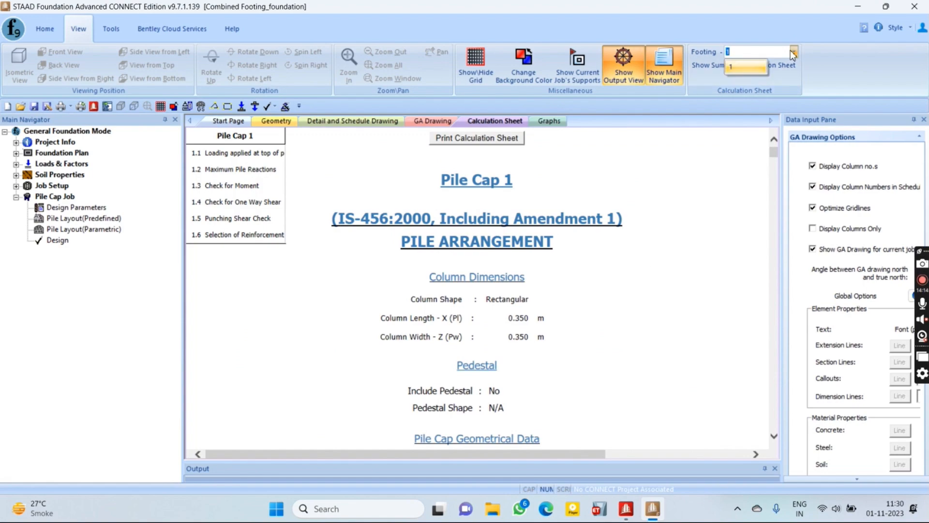
click(756, 58)
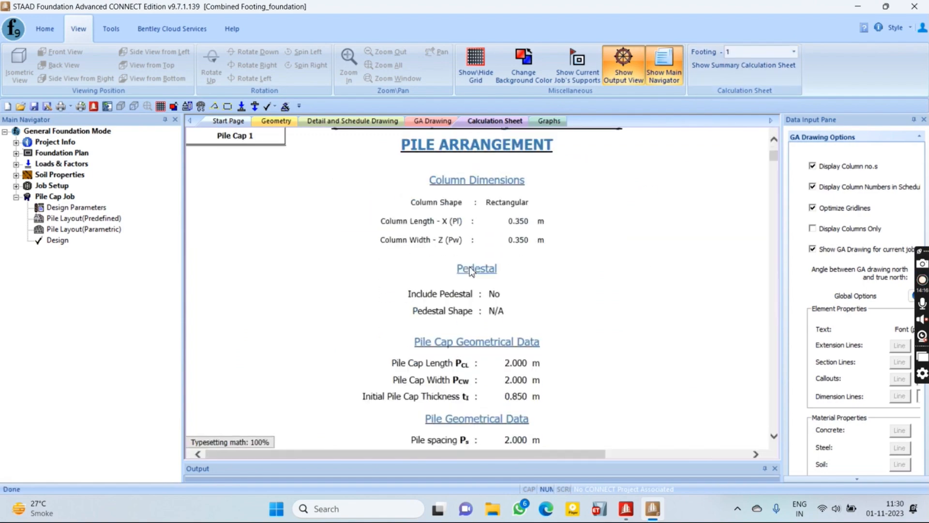
Review the pile cap geometry, pile capacities and service-level applied loads of Pile Cap 1, checking the Fy and Mz values.
scroll(420, 358, down, 20)
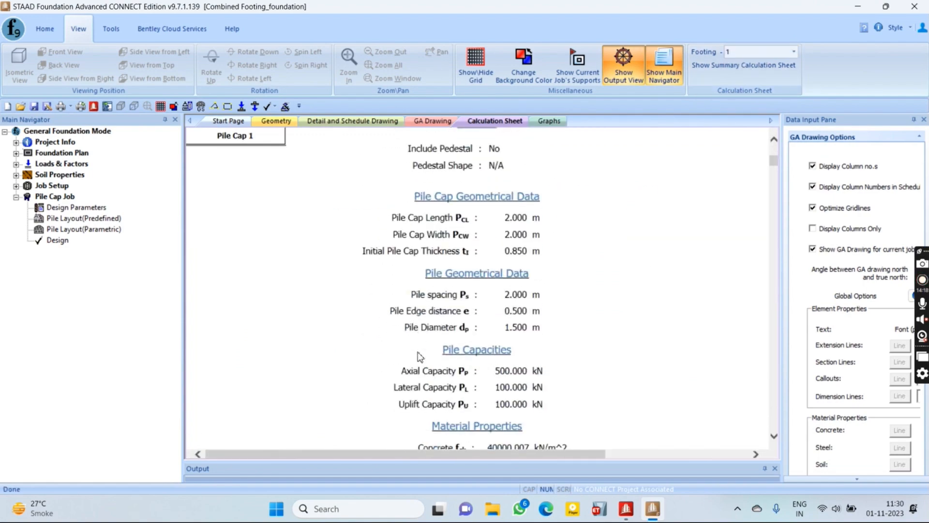
scroll(420, 358, down, 5)
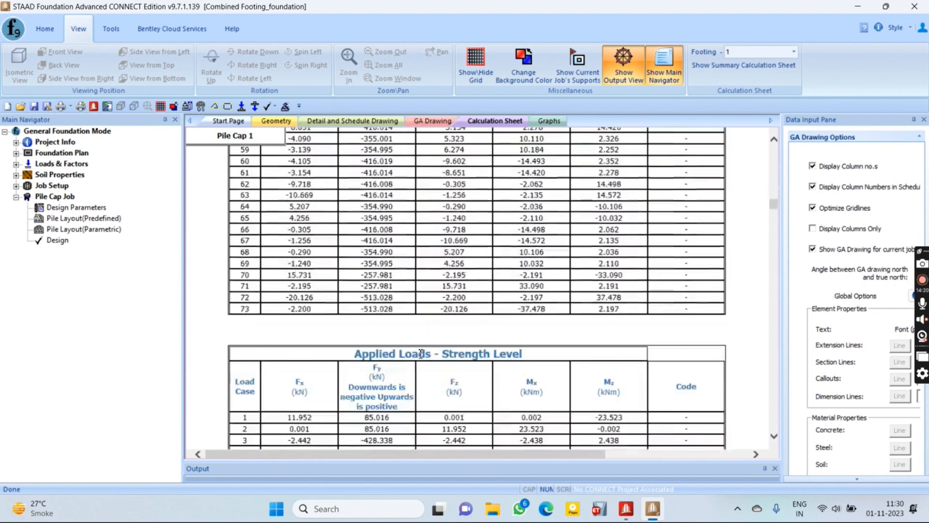
scroll(420, 354, up, 5)
scroll(421, 353, down, 3)
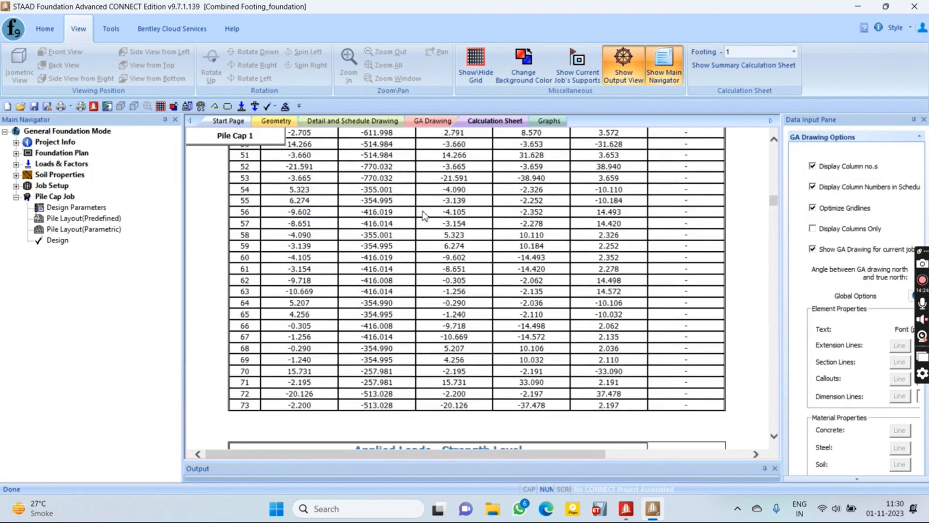
drag(361, 212, 394, 219)
click(396, 219)
drag(596, 203, 623, 208)
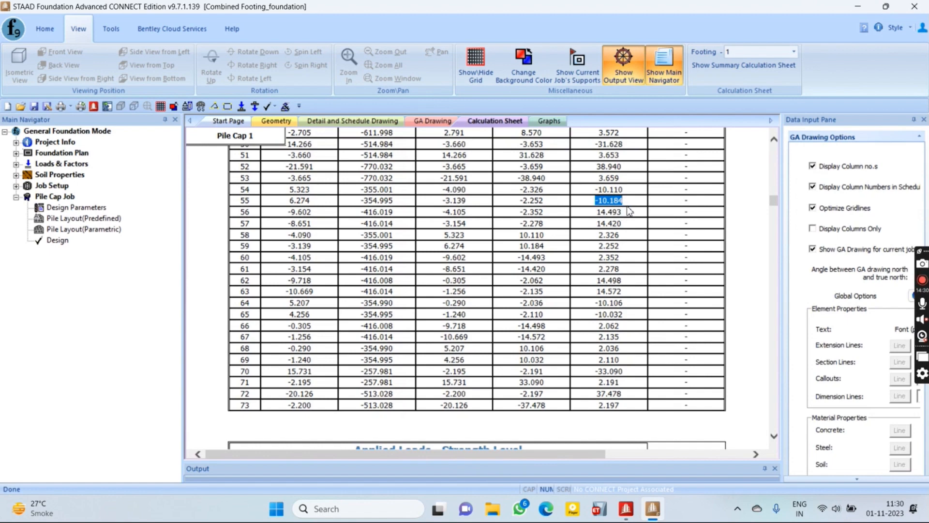
click(583, 225)
Read through the service stress level and strength level load tables as far as the pile cap design calculation.
scroll(503, 225, up, 15)
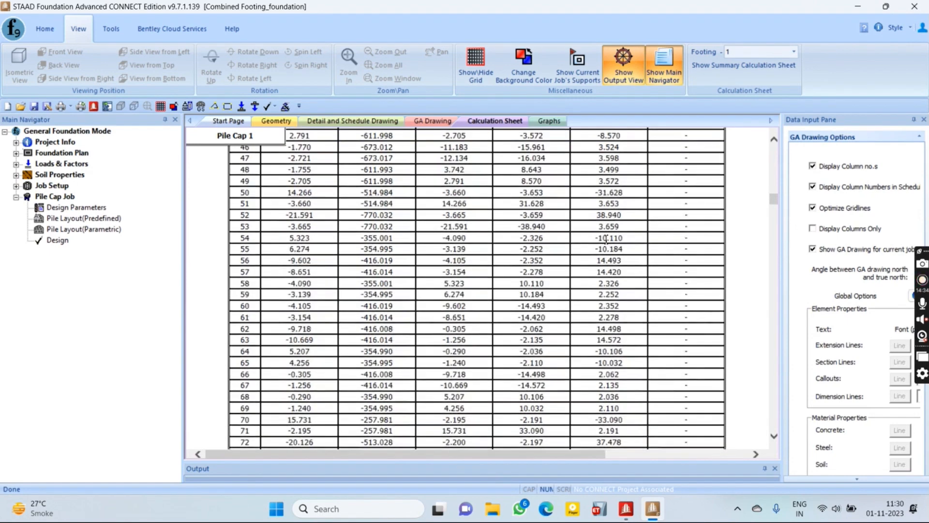
scroll(557, 356, down, 5)
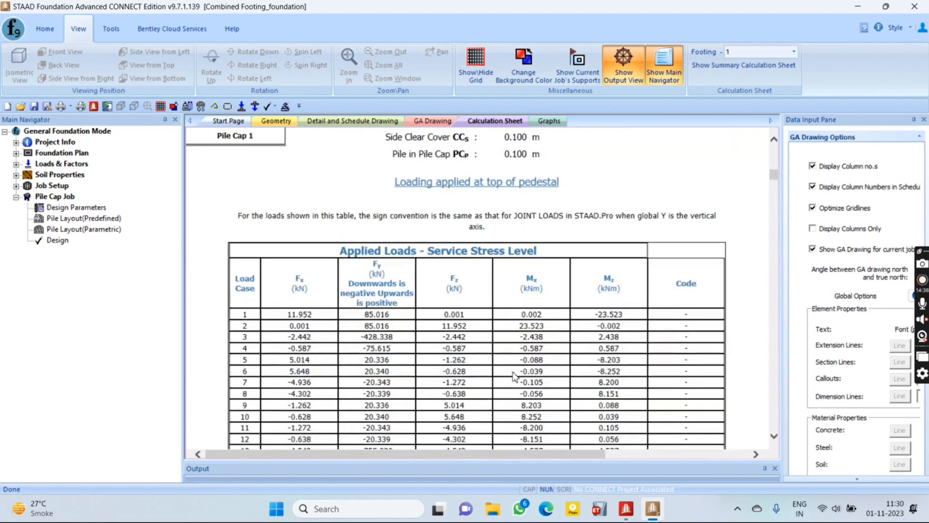
scroll(438, 333, down, 15)
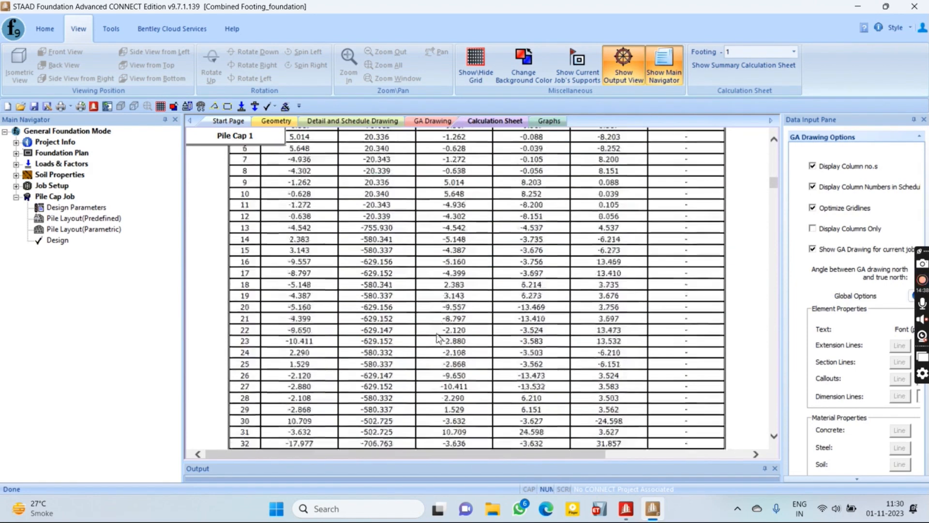
scroll(445, 338, up, 12)
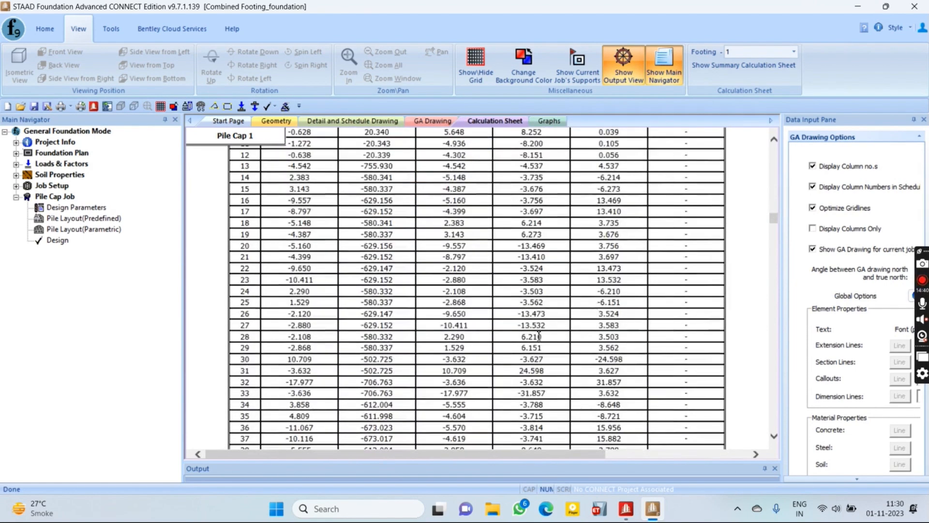
scroll(500, 349, down, 8)
scroll(501, 348, down, 4)
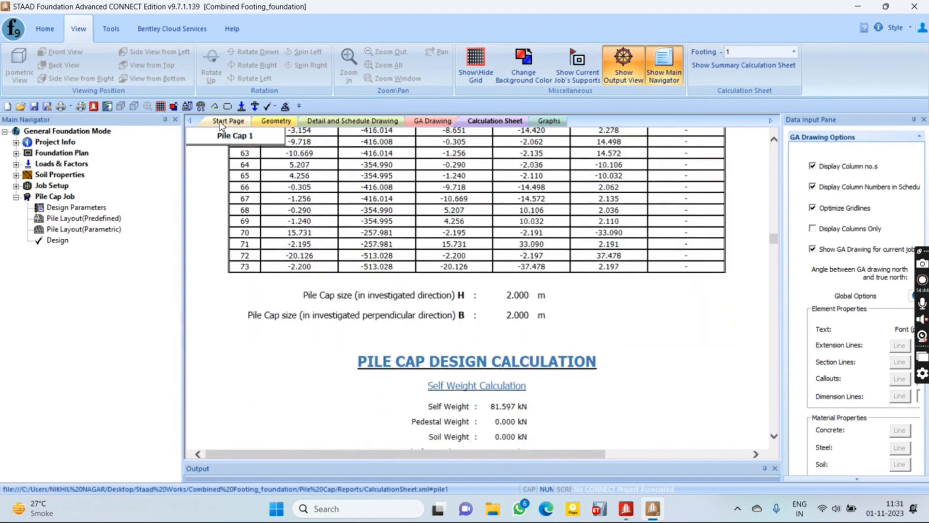
Show the foundation geometry and examine the pile cap and loading at support 1 up close.
click(266, 121)
scroll(339, 321, up, 5)
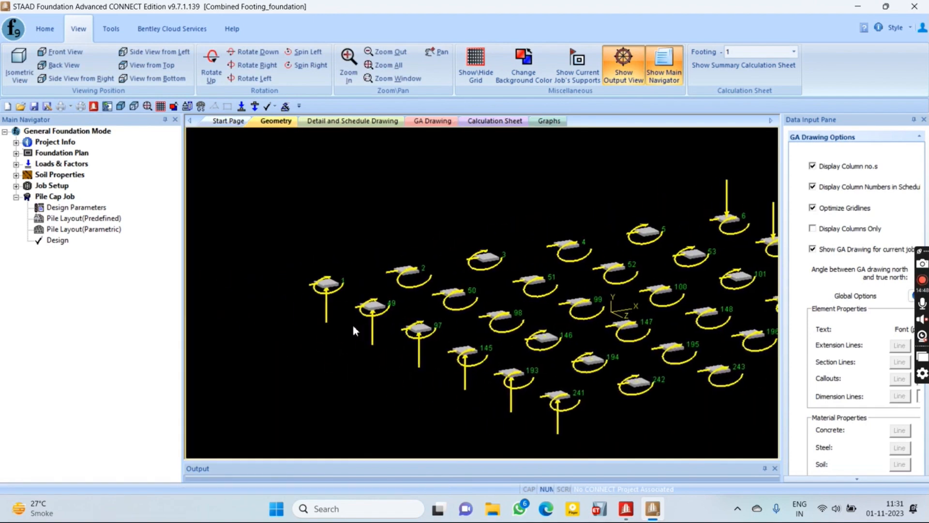
scroll(337, 331, up, 2)
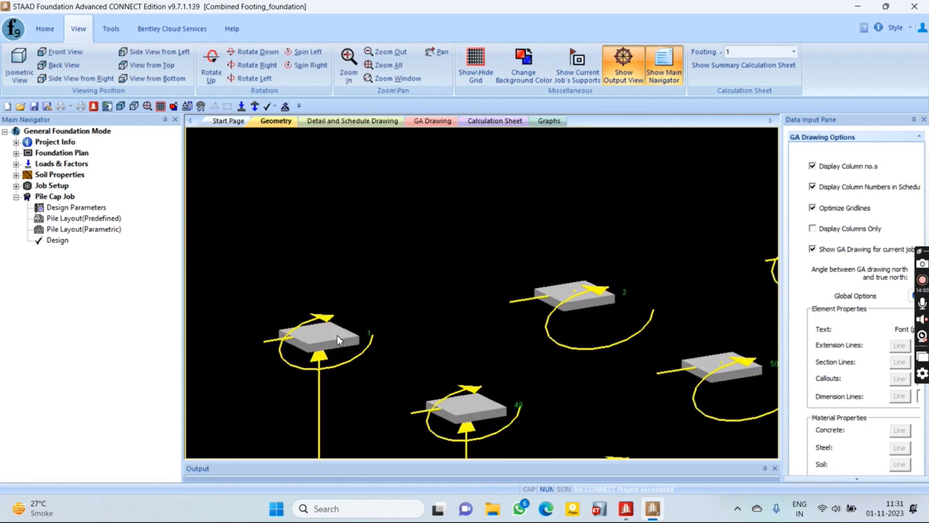
mouse_move(324, 338)
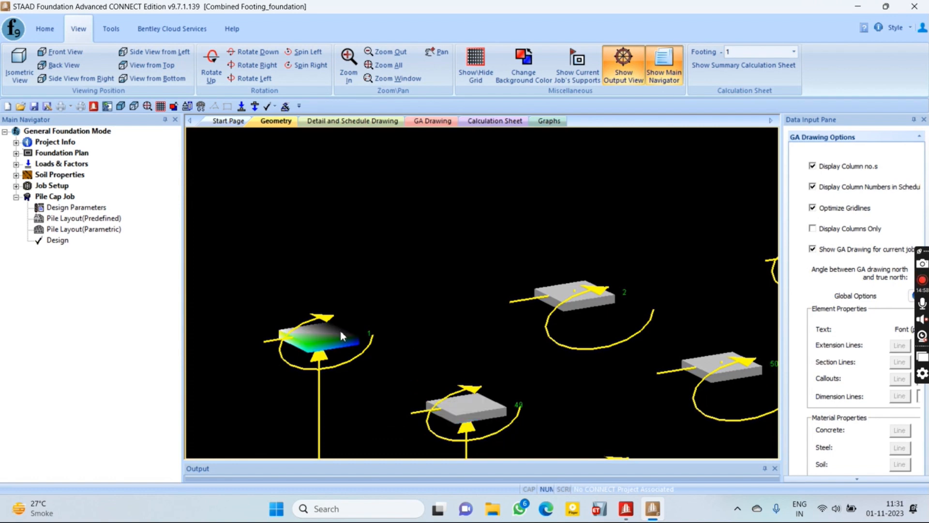
middle_drag(315, 380, 306, 319)
scroll(434, 281, down, 1)
scroll(315, 321, down, 1)
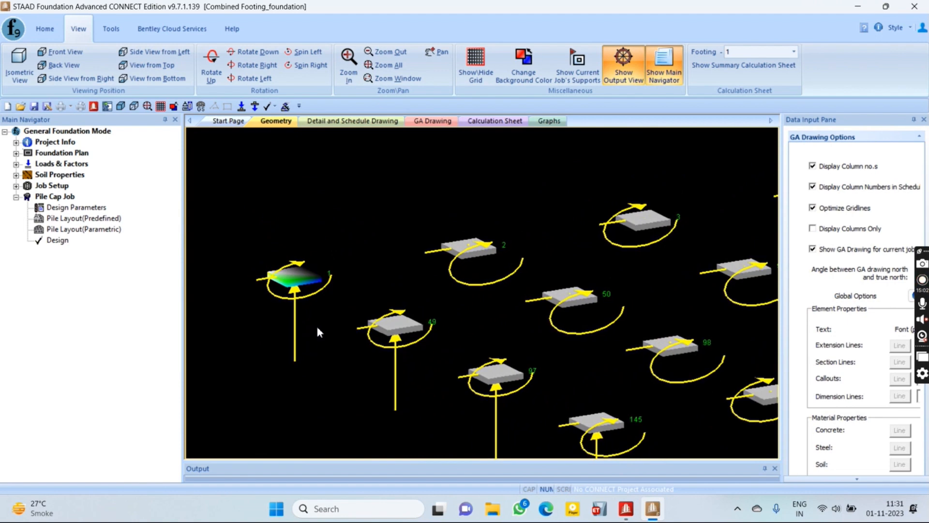
scroll(312, 347, down, 1)
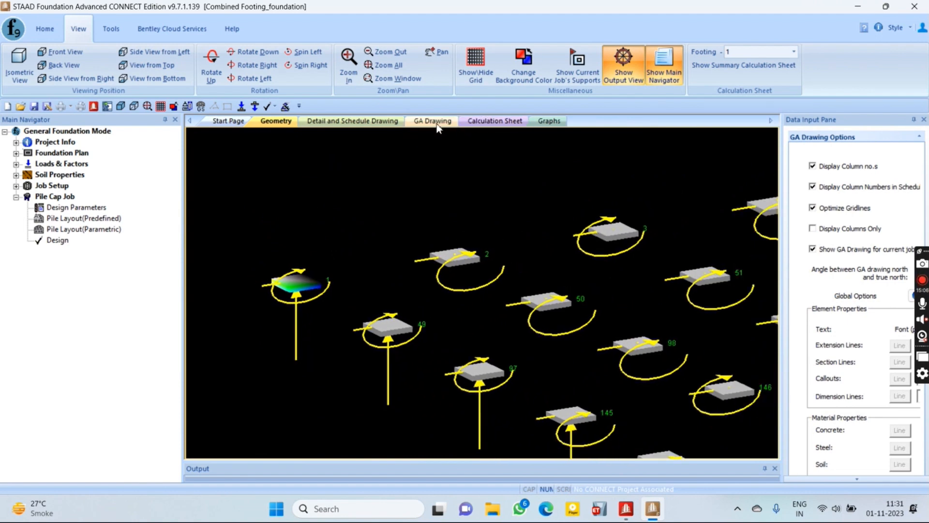
Return to the calculation sheet and review the self weight calculation and maximum pile reactions for service load cases.
click(503, 127)
scroll(442, 322, down, 6)
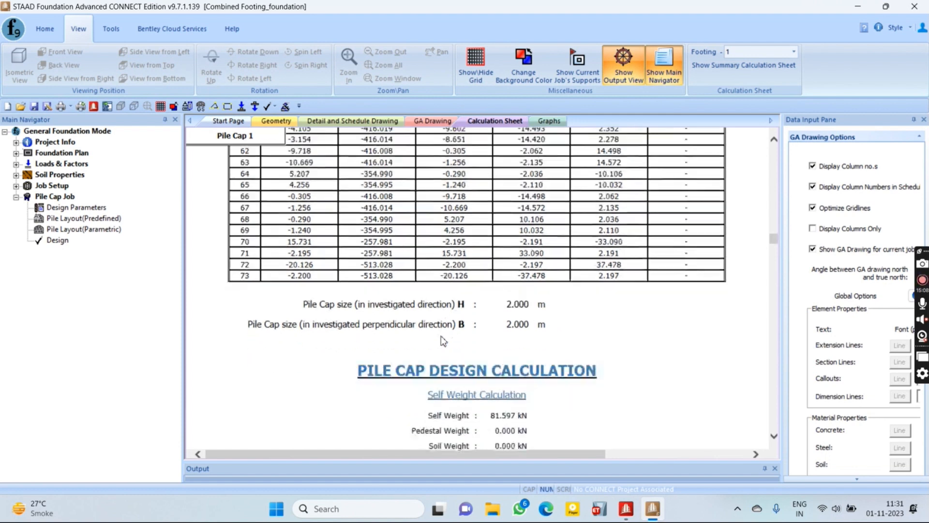
scroll(442, 341, down, 2)
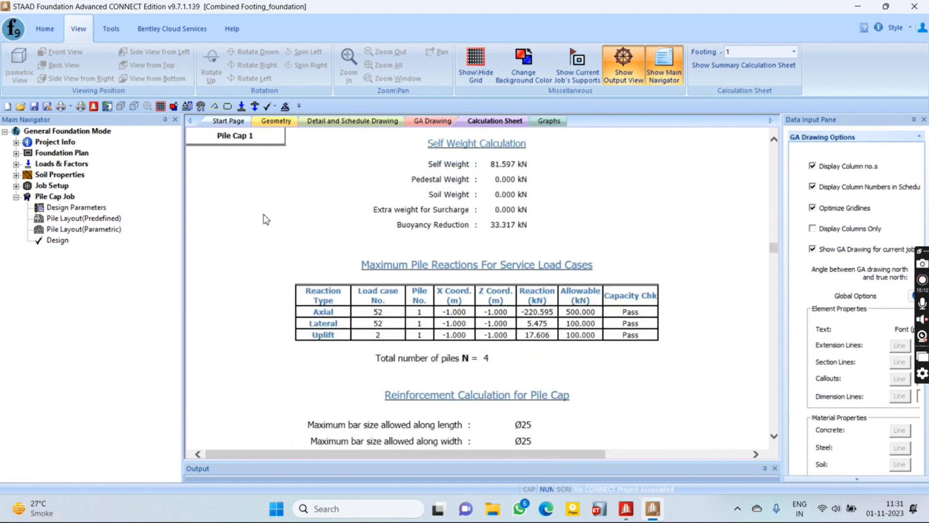
Go back to the geometry and examine the load directions on the pile caps along both outer rows of supports.
click(276, 121)
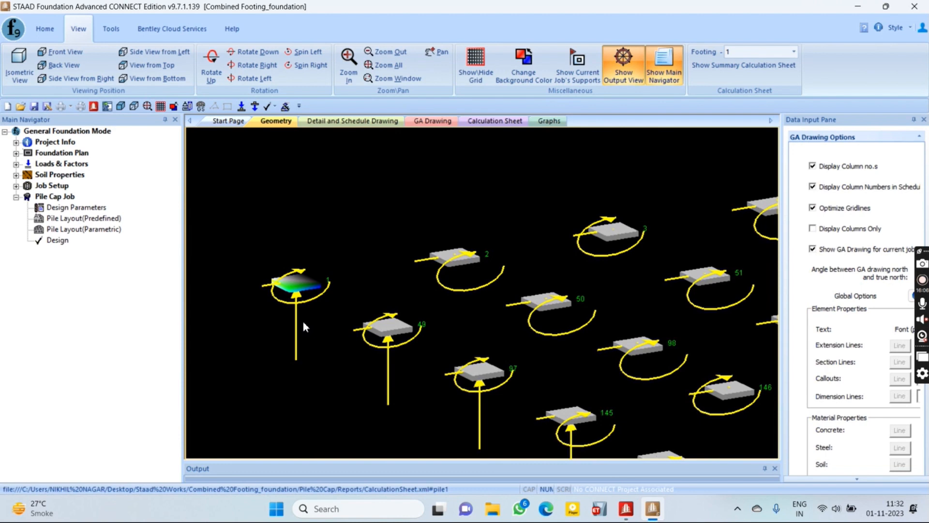
scroll(301, 319, down, 2)
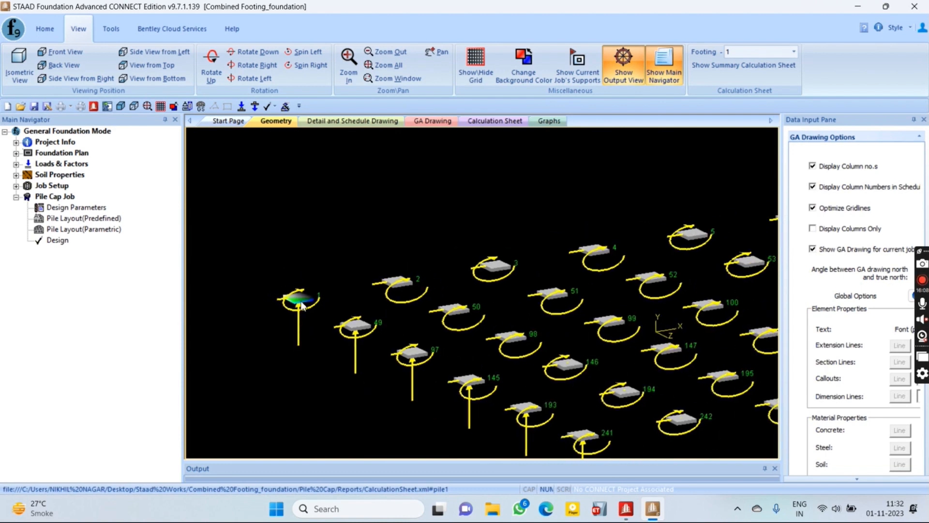
middle_drag(464, 328, 378, 328)
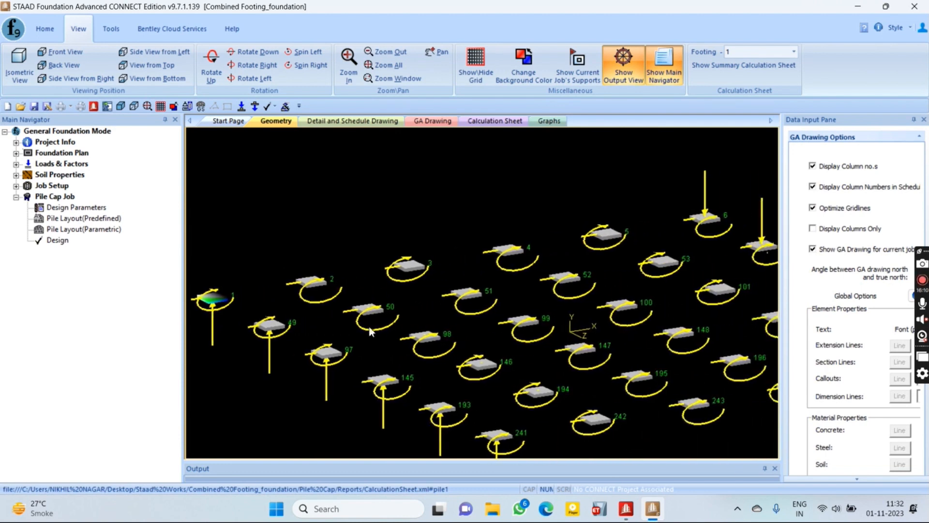
middle_drag(534, 345, 379, 377)
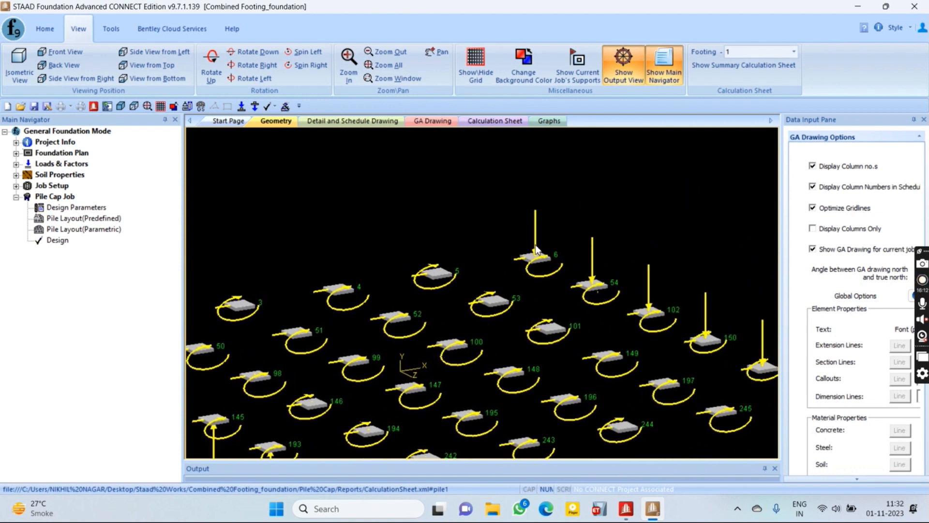
scroll(372, 395, down, 1)
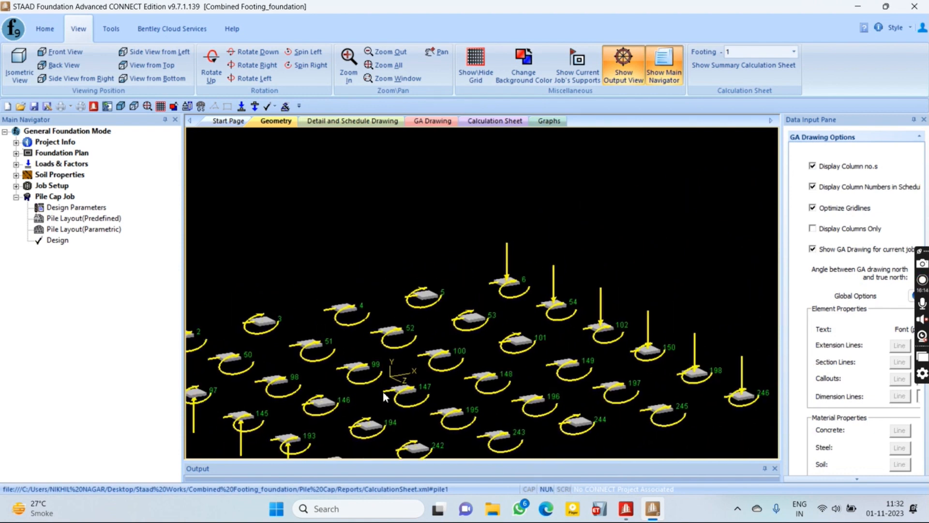
middle_drag(382, 391, 479, 344)
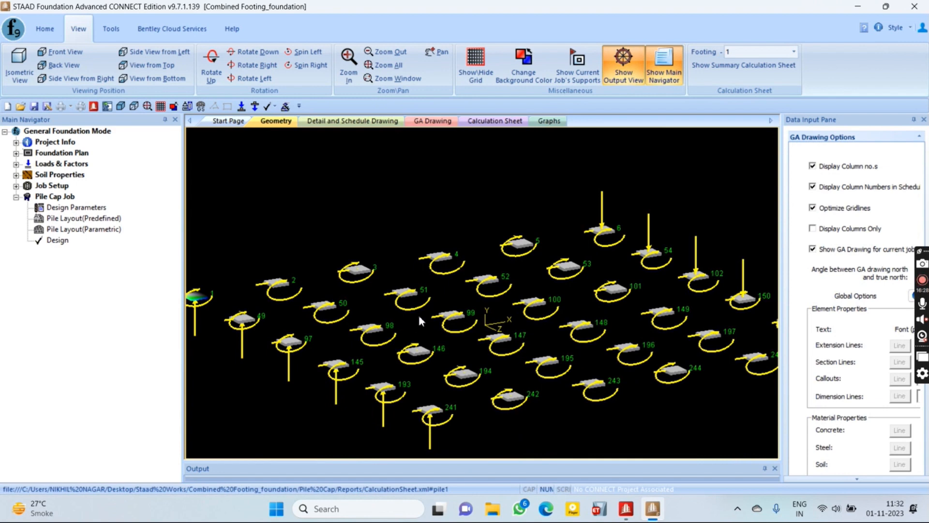
scroll(417, 313, down, 2)
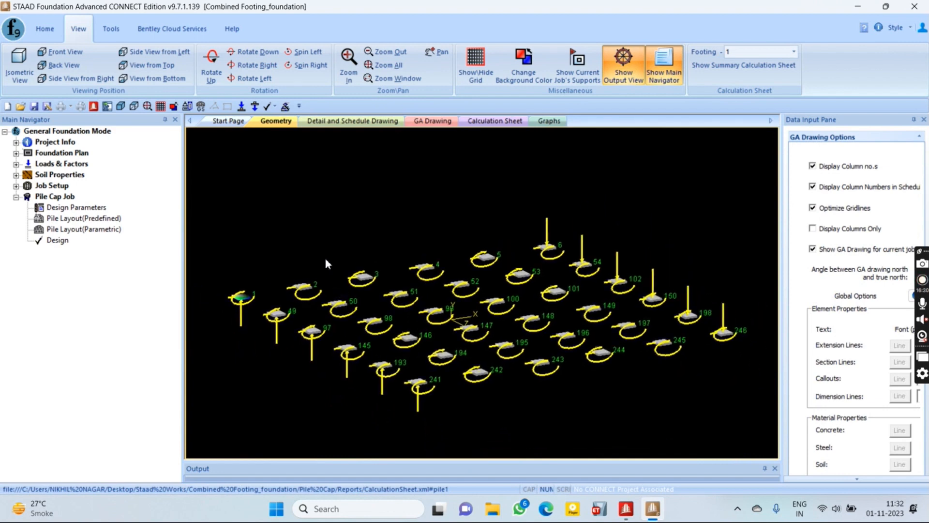
Open the predefined pile layout and show the pile capacity, diameter and spacing inputs for support 2.
click(73, 218)
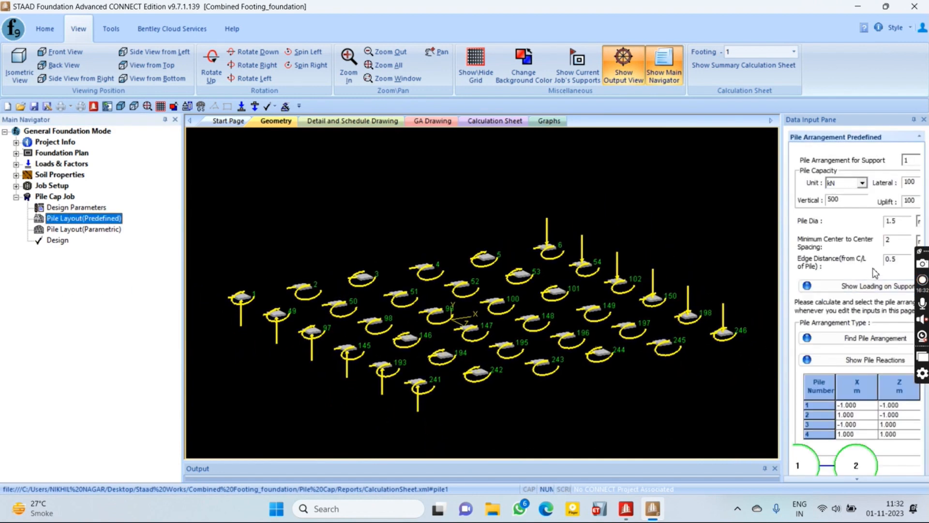
drag(788, 314, 562, 314)
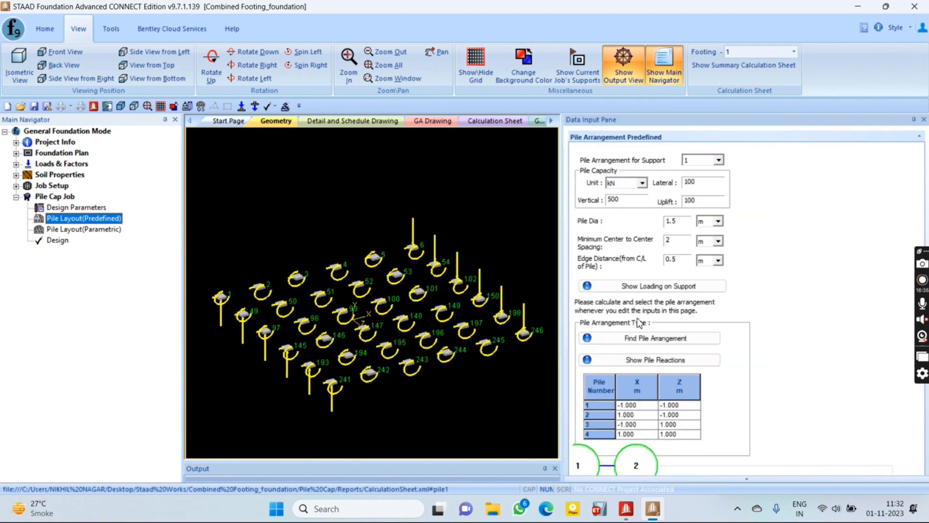
click(719, 159)
click(691, 180)
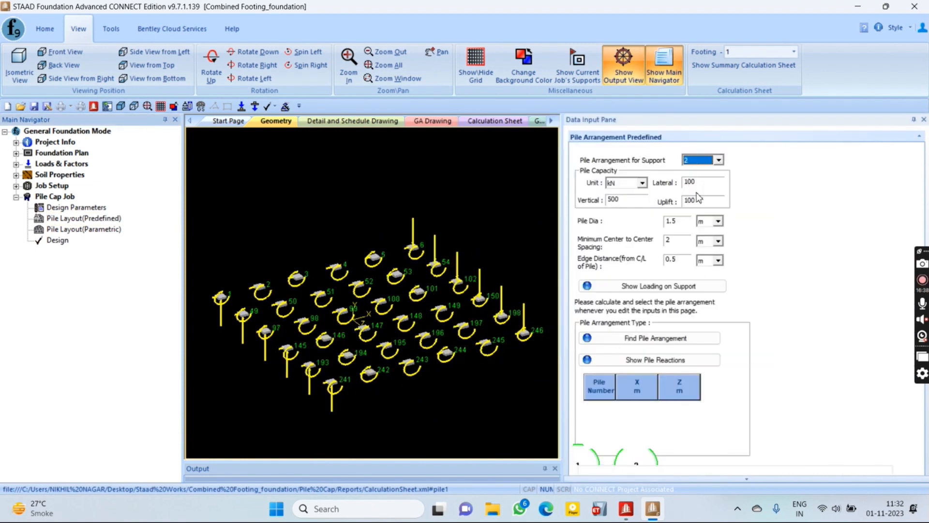
click(678, 262)
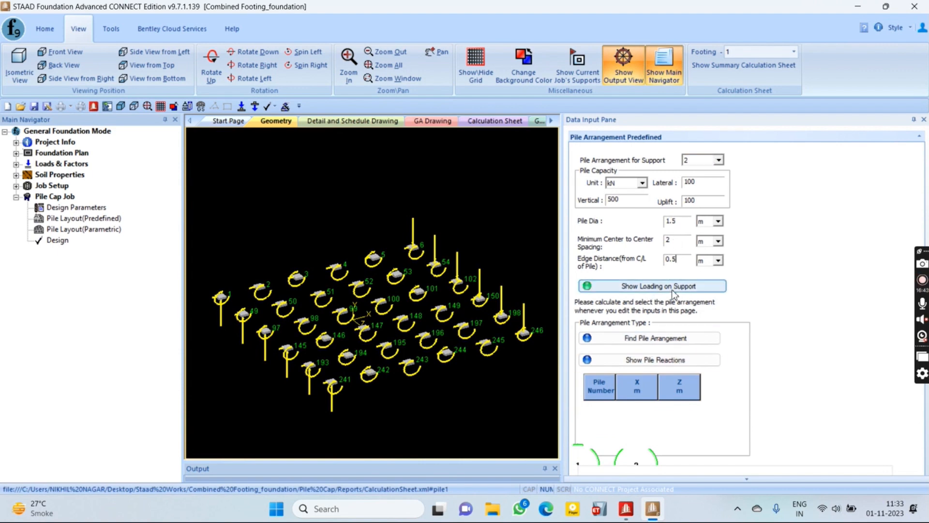
Browse the 3, 4 and 5 pile arrangement cases for support 2, close them without confirming, and request the pile reactions.
click(674, 344)
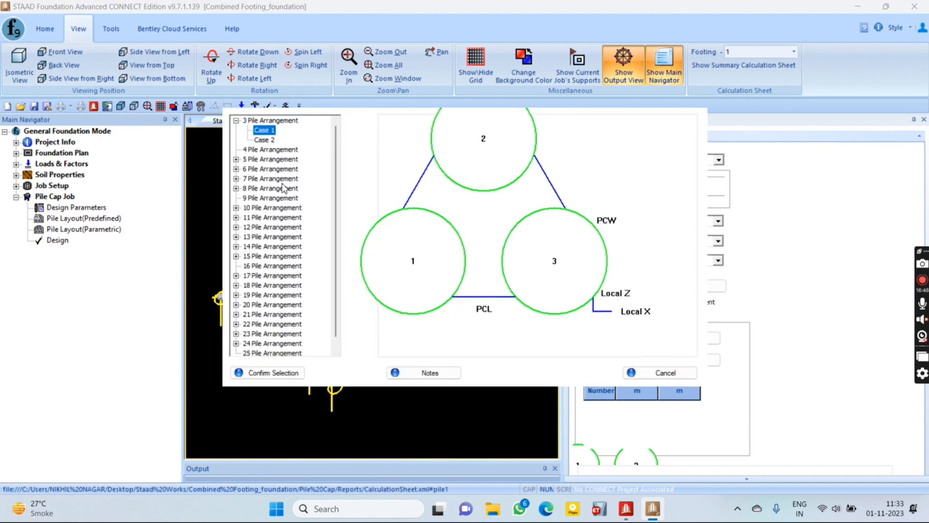
scroll(262, 245, down, 1)
scroll(264, 246, up, 1)
click(273, 141)
click(278, 149)
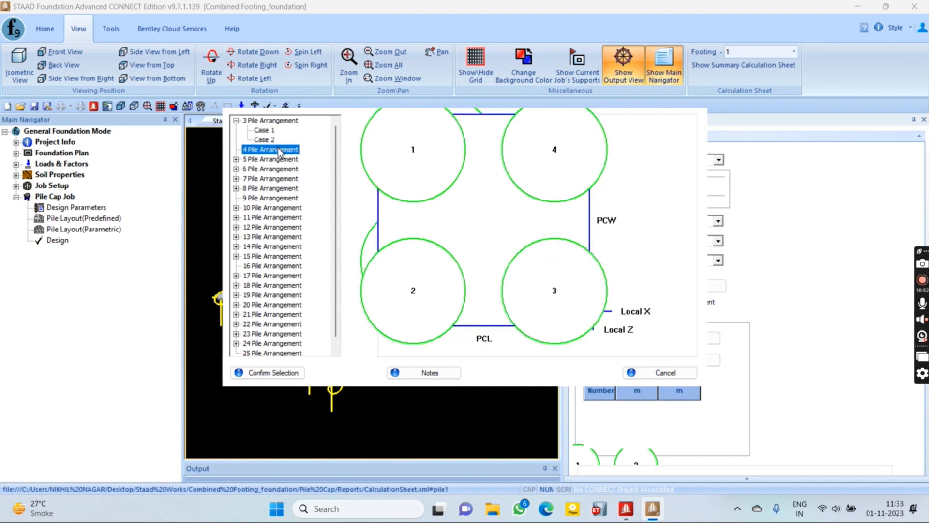
click(236, 159)
click(261, 169)
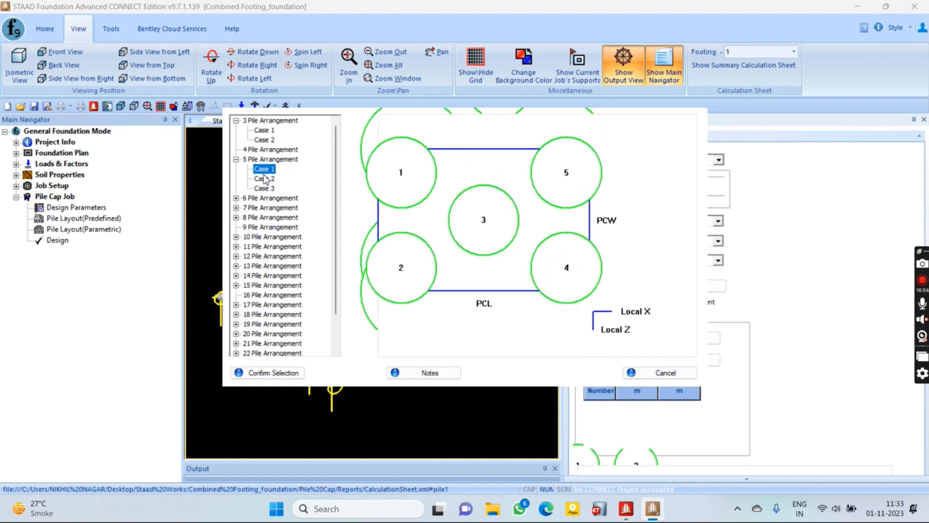
click(263, 178)
click(265, 189)
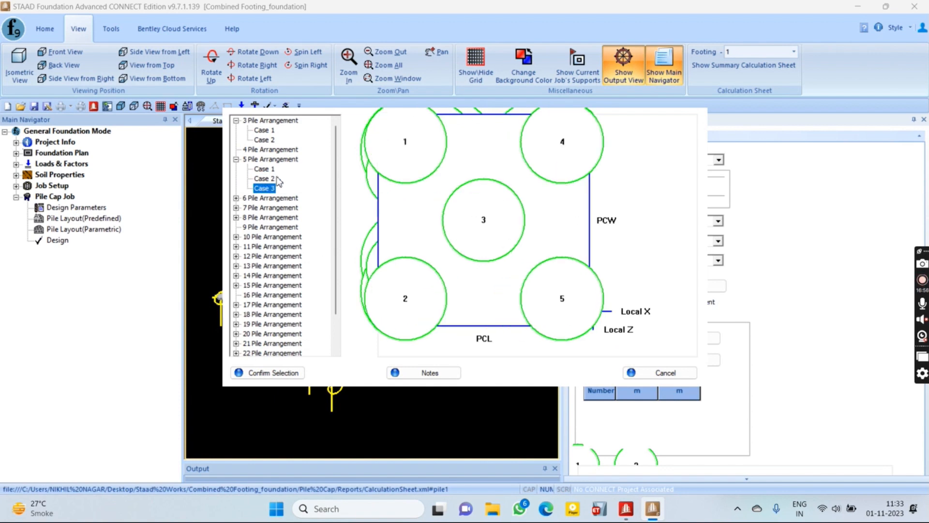
click(267, 150)
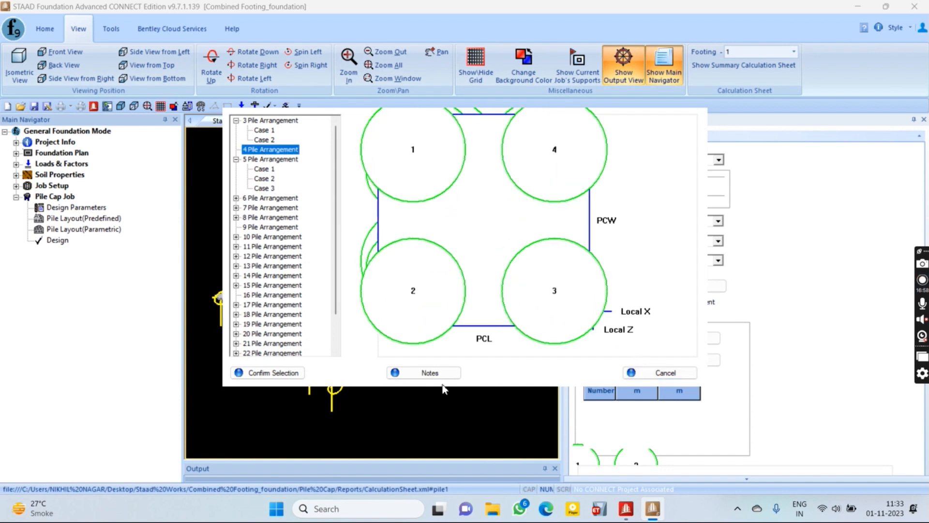
click(673, 374)
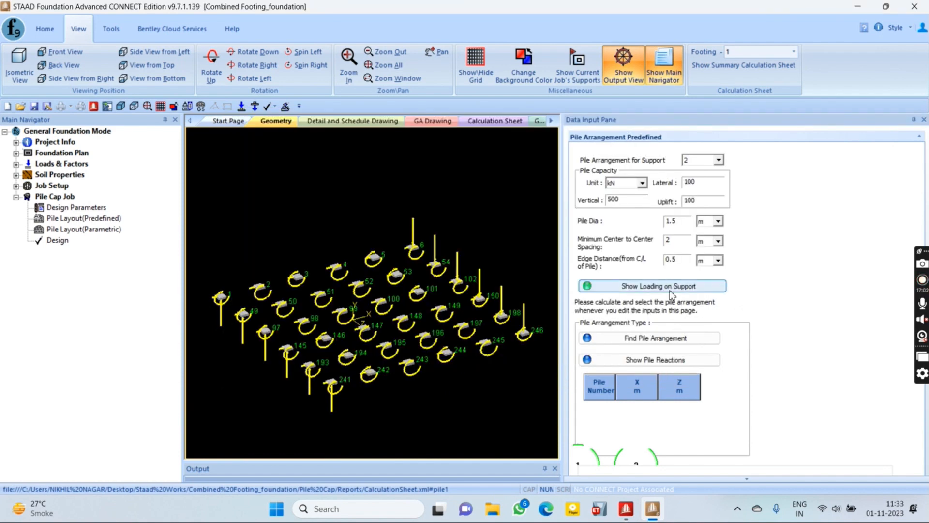
click(668, 362)
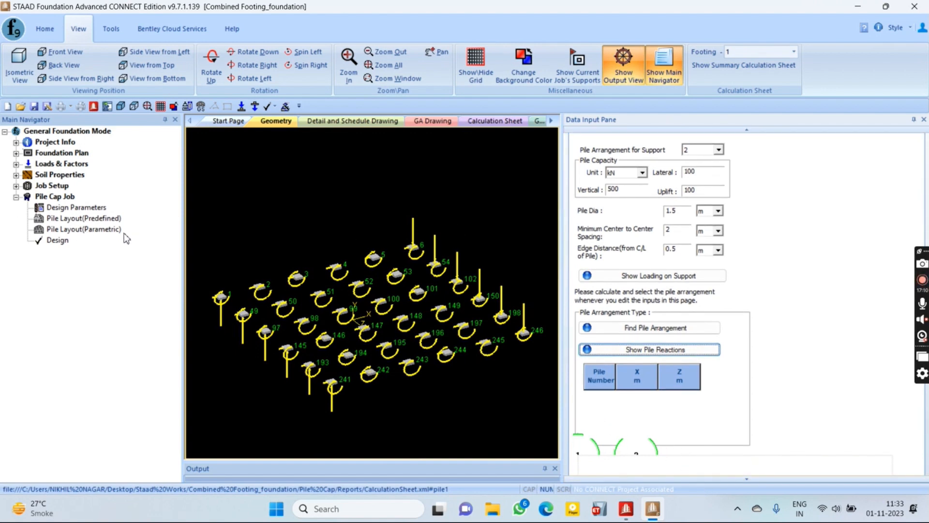
In the parametric pile layout for support 2, set both the row spacing and column spacing to 2.5 m.
click(96, 229)
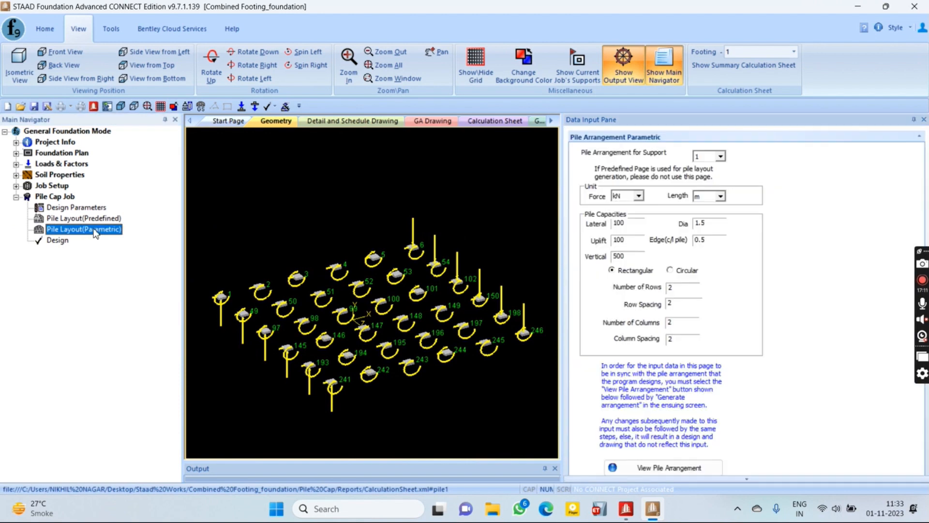
click(721, 157)
click(706, 172)
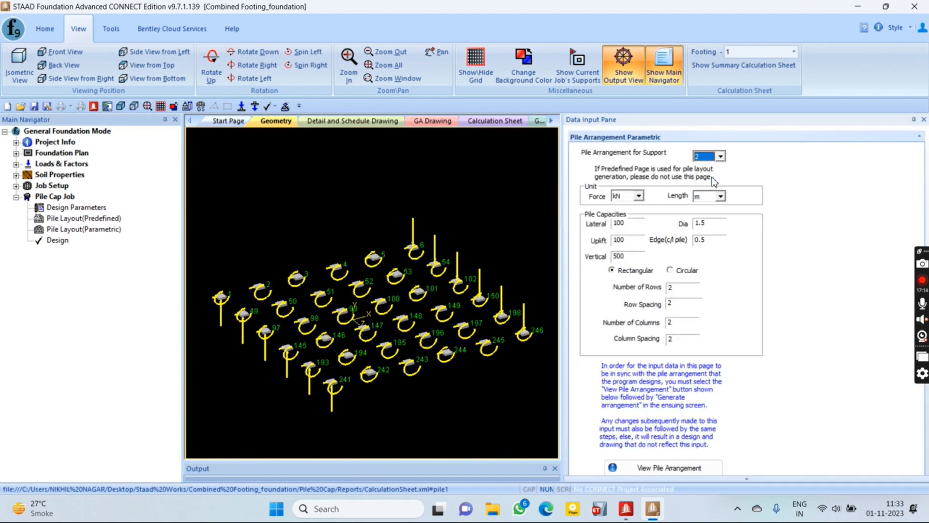
click(707, 225)
click(629, 256)
double_click(677, 304)
double_click(678, 341)
Set the edge distance to 0.8 m and the pile diameter to 2 m for support 2.
double_click(709, 240)
key(BackSpace)
text(.)
text(0.8)
double_click(712, 223)
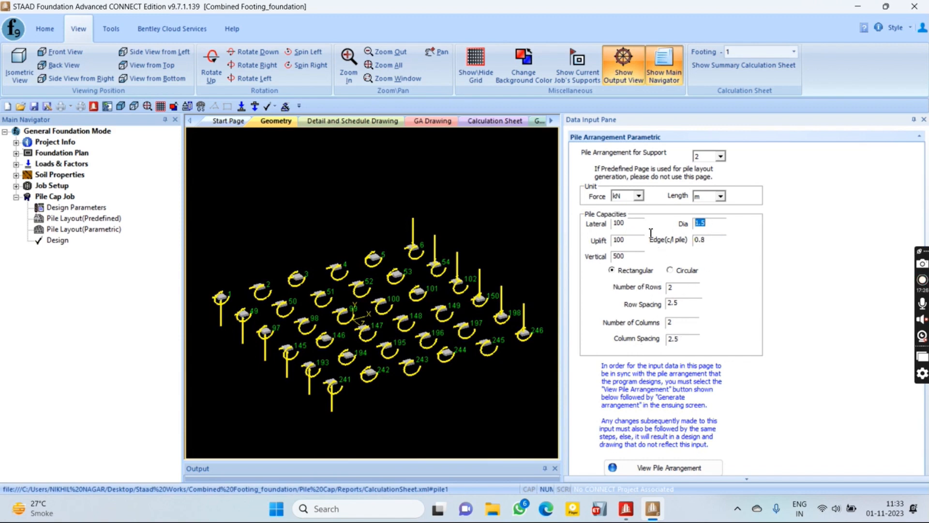
text(2.)
double_click(632, 241)
click(637, 260)
View and accept the pile arrangement for support 2, and run the pile cap design with the modified data saved.
click(648, 467)
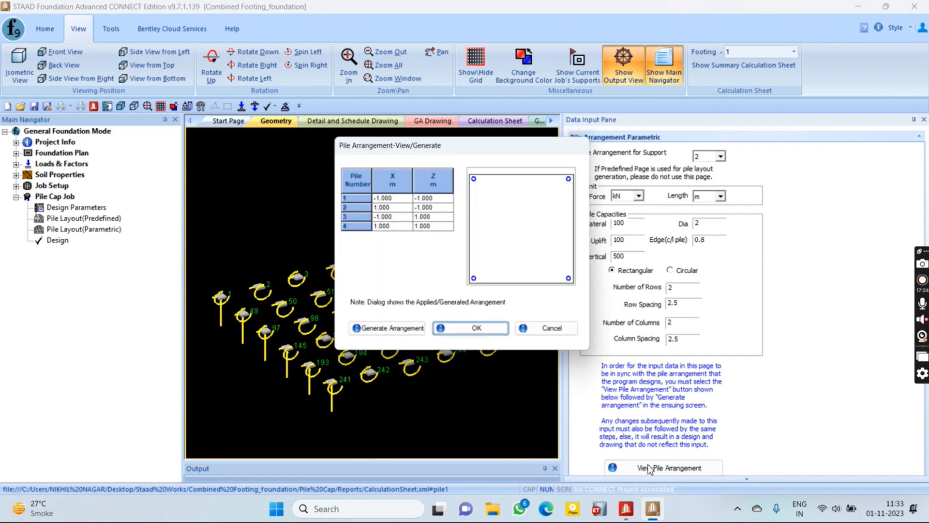
click(477, 333)
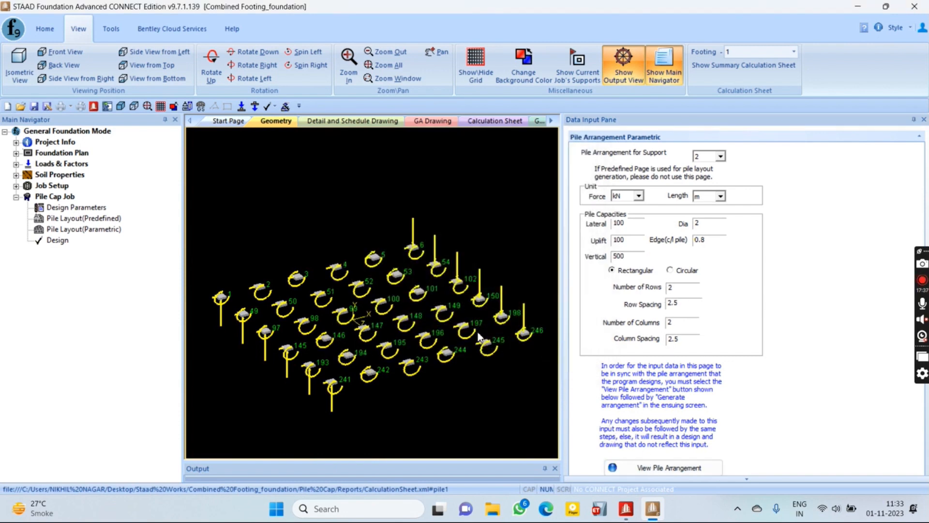
click(67, 243)
click(473, 278)
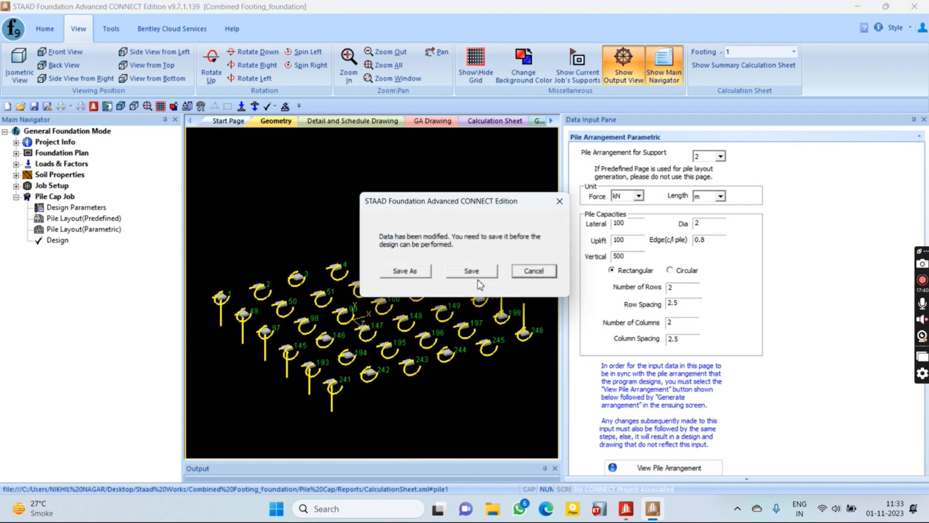
click(472, 271)
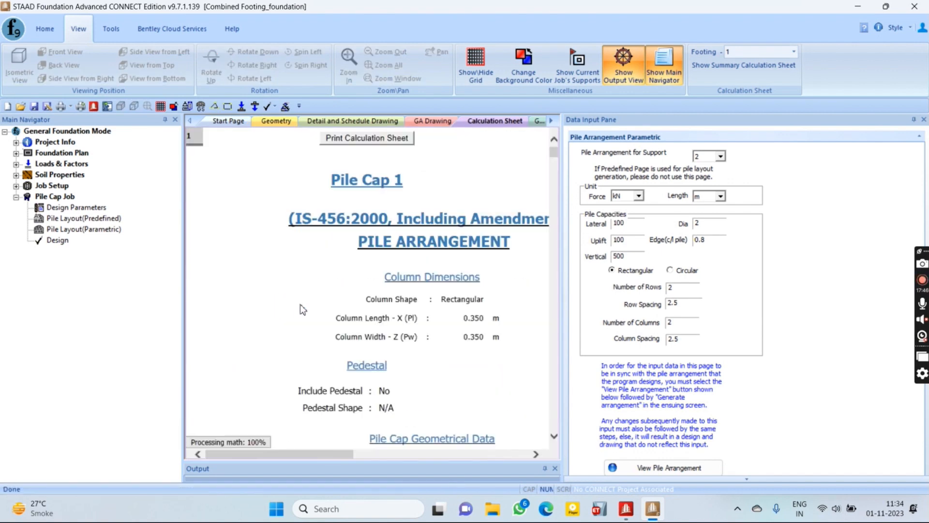
Skim the new calculation sheet for Pile Cap 1 and widen the sheet view to show its section index.
scroll(412, 223, down, 3)
scroll(484, 203, down, 3)
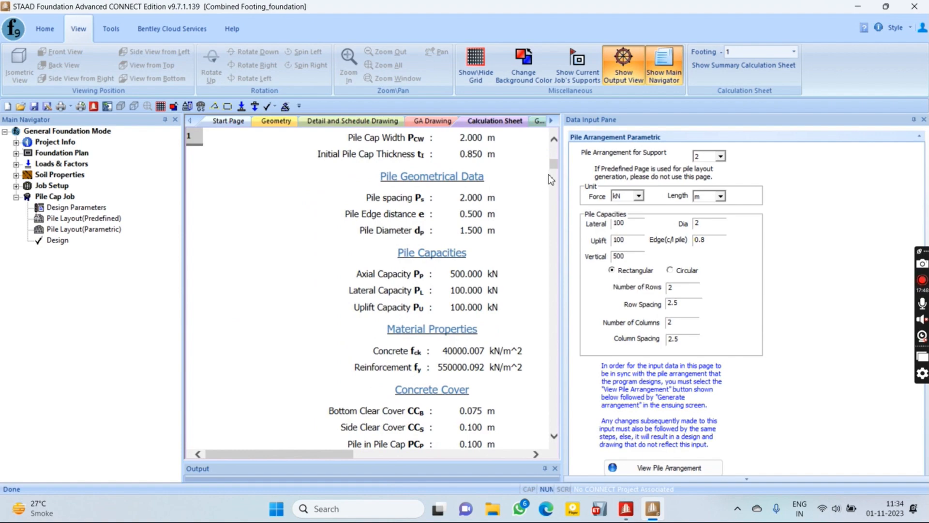
drag(552, 166, 555, 419)
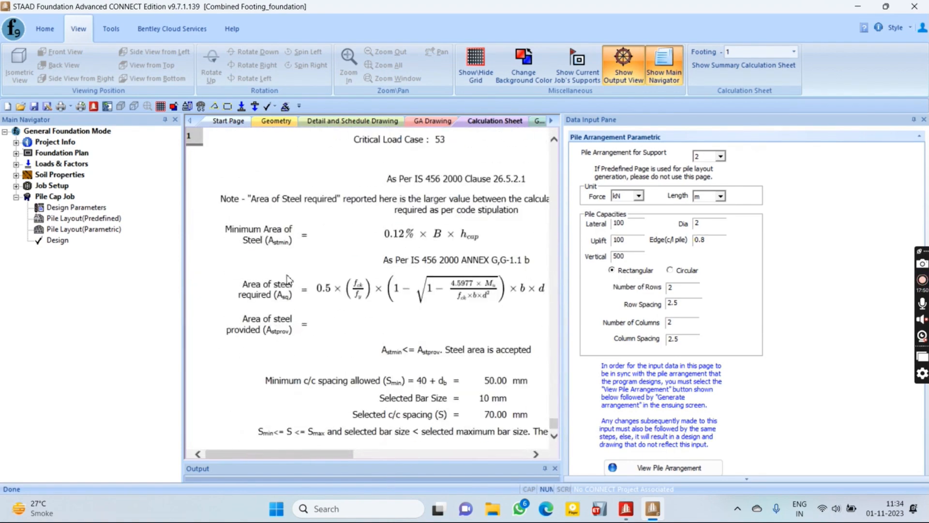
click(191, 154)
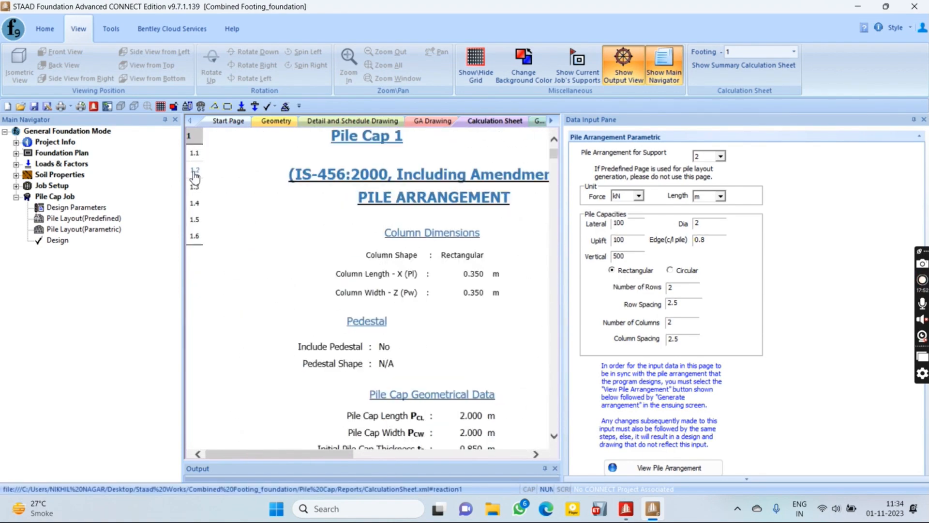
scroll(406, 198, down, 5)
scroll(406, 199, up, 5)
drag(563, 249, 697, 250)
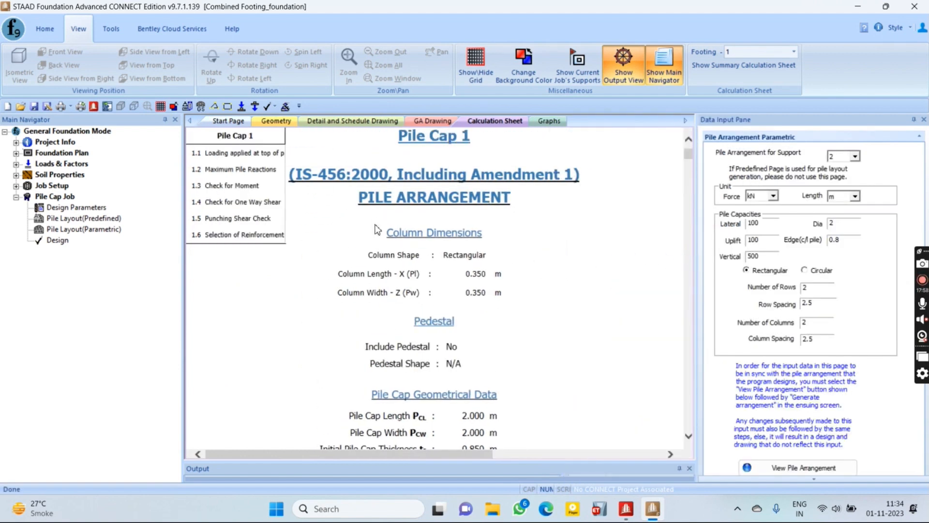
Review the Pile Cap 1 geometry, pile capacities, material properties, concrete cover and service stress level loads.
scroll(379, 230, down, 3)
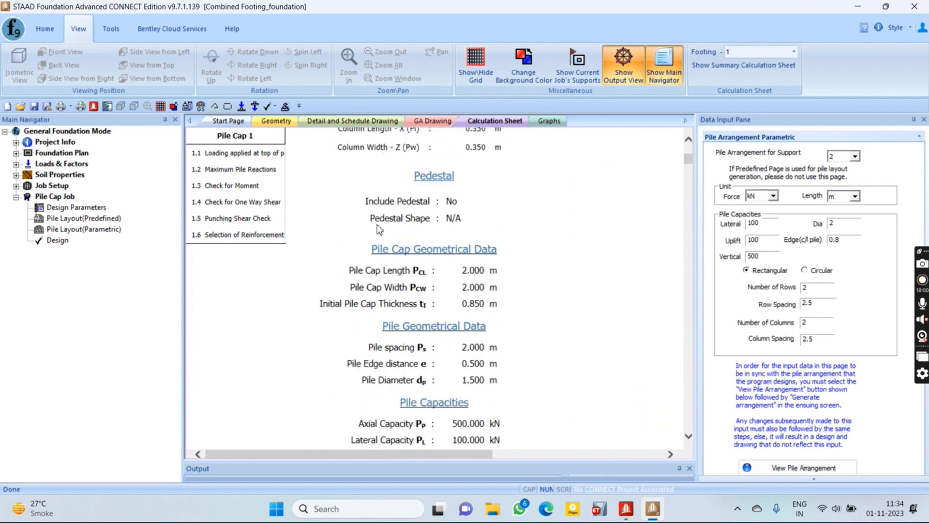
scroll(379, 229, up, 3)
scroll(379, 229, up, 1)
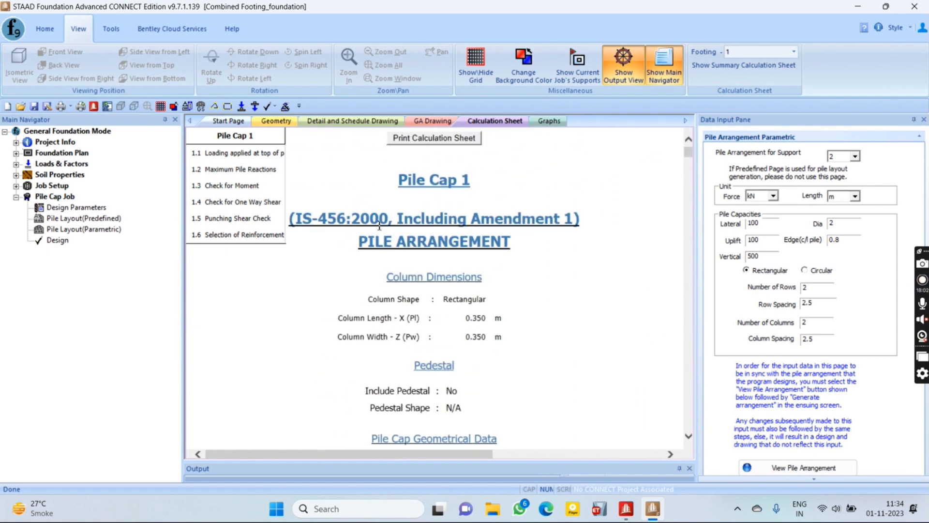
scroll(379, 225, down, 3)
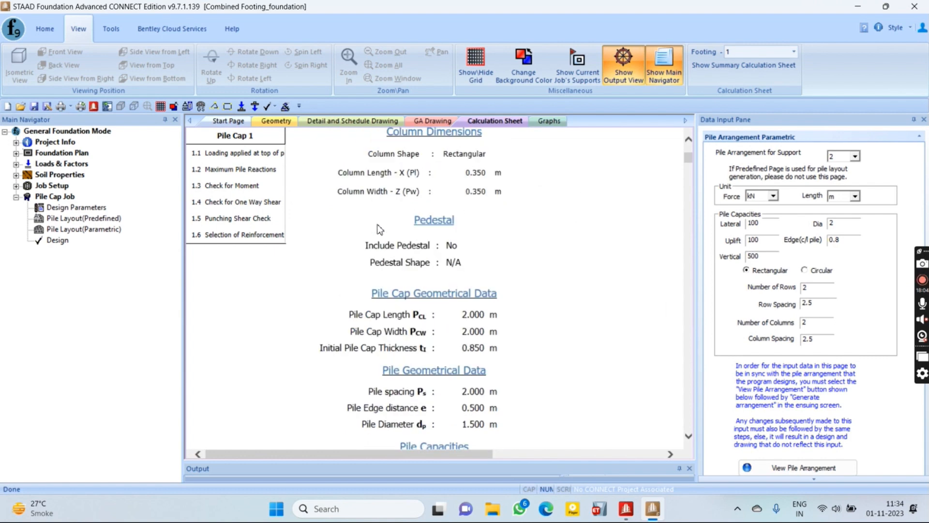
scroll(379, 230, down, 6)
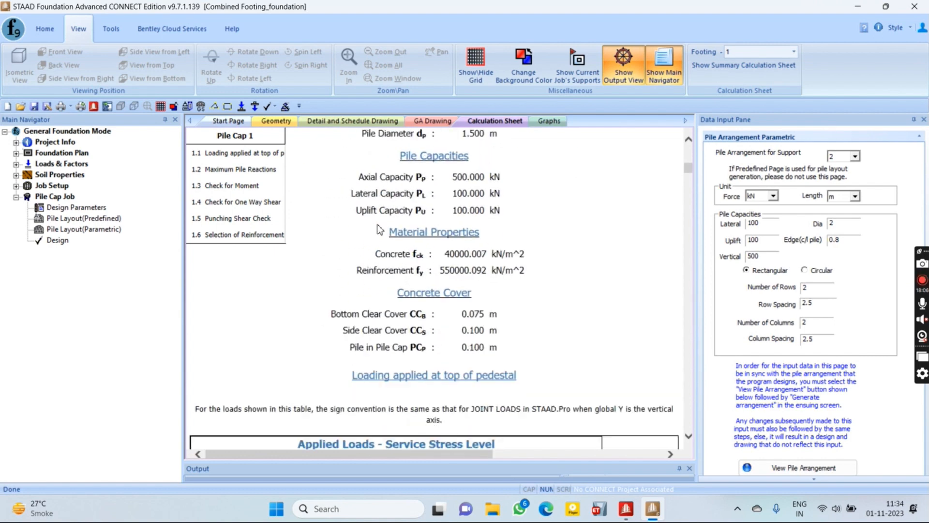
scroll(380, 229, down, 3)
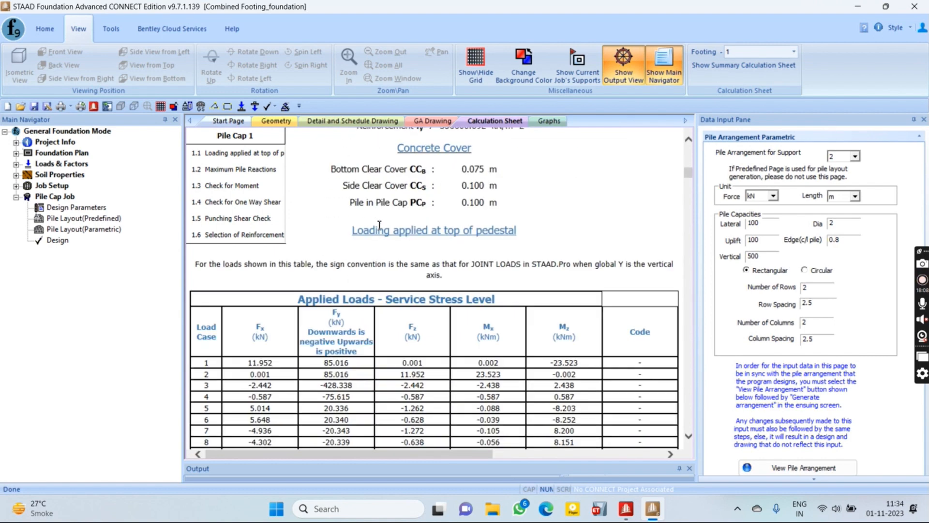
scroll(379, 226, down, 20)
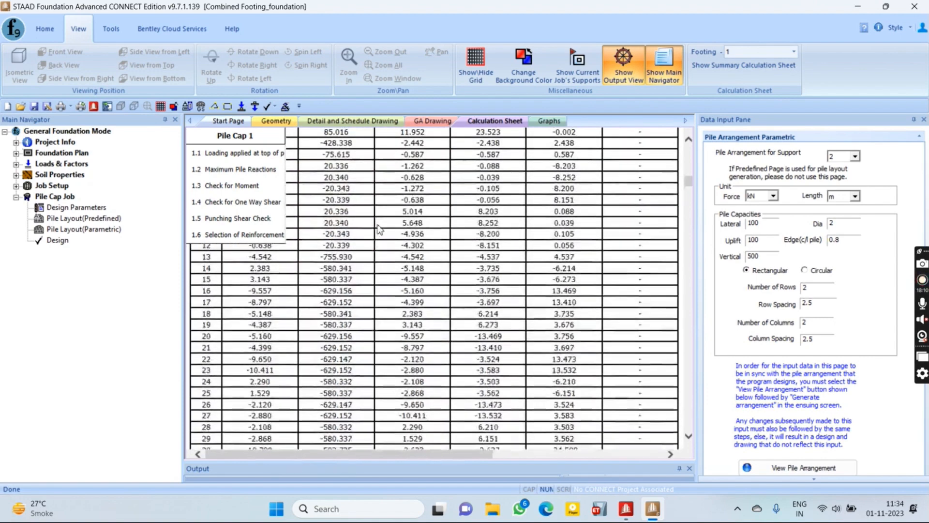
scroll(381, 225, down, 11)
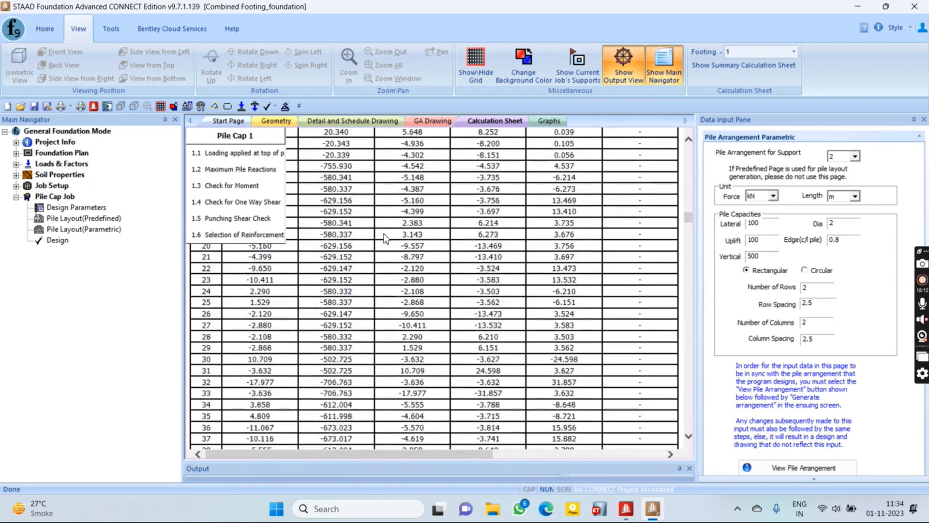
Examine the moment check about the local Z axis and the reinforcement selection for Pile Cap 1.
drag(689, 230, 692, 269)
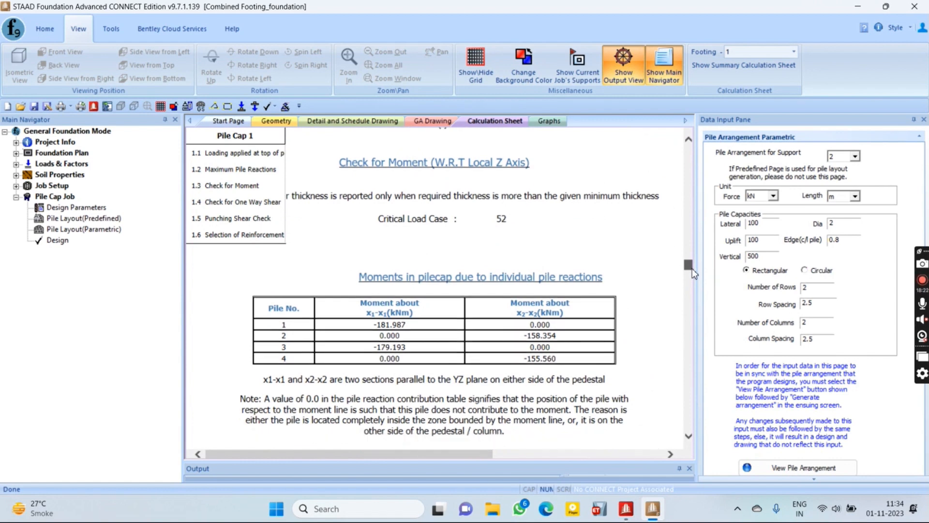
double_click(505, 224)
drag(689, 266, 672, 410)
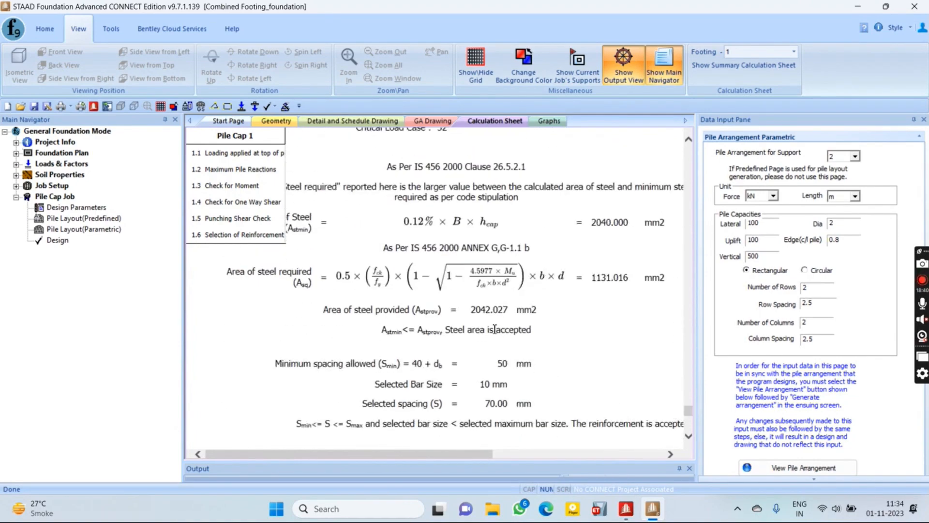
scroll(519, 347, down, 5)
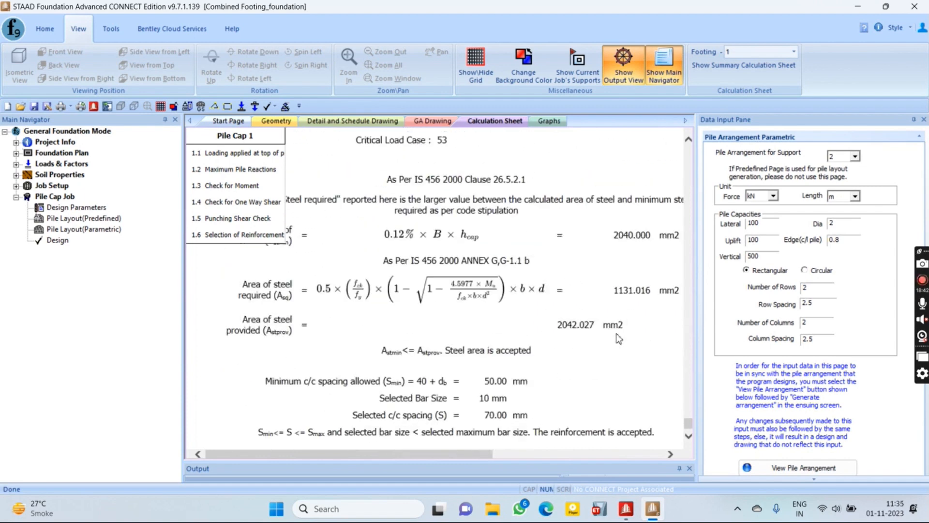
Show the design parameters of the pile cap job beside the calculation sheet.
scroll(839, 237, down, 1)
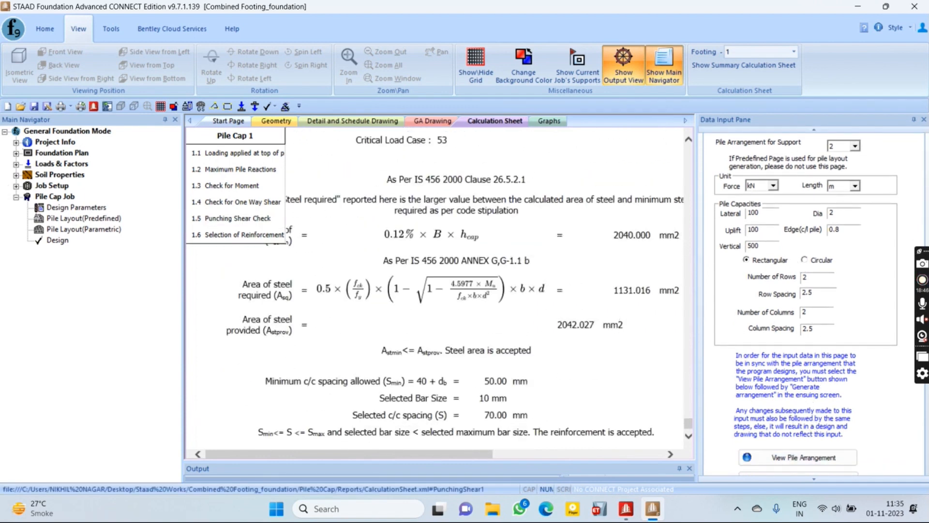
click(65, 205)
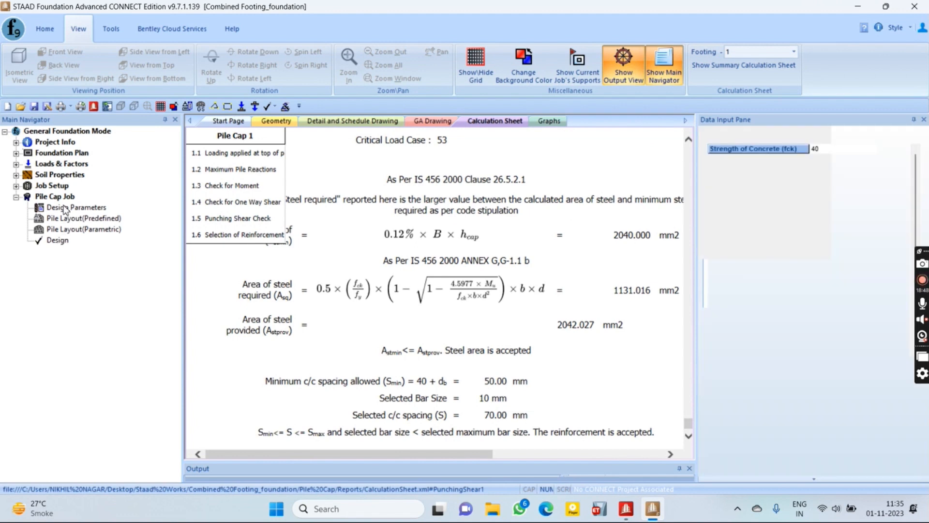
click(65, 197)
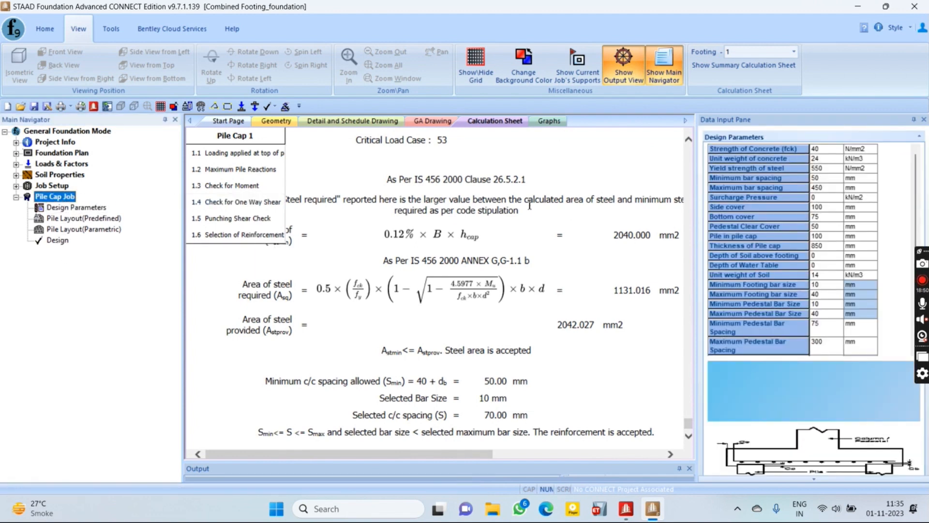
Review the current pile cap job's setup information, including design code and load cases, and its design parameters.
click(16, 185)
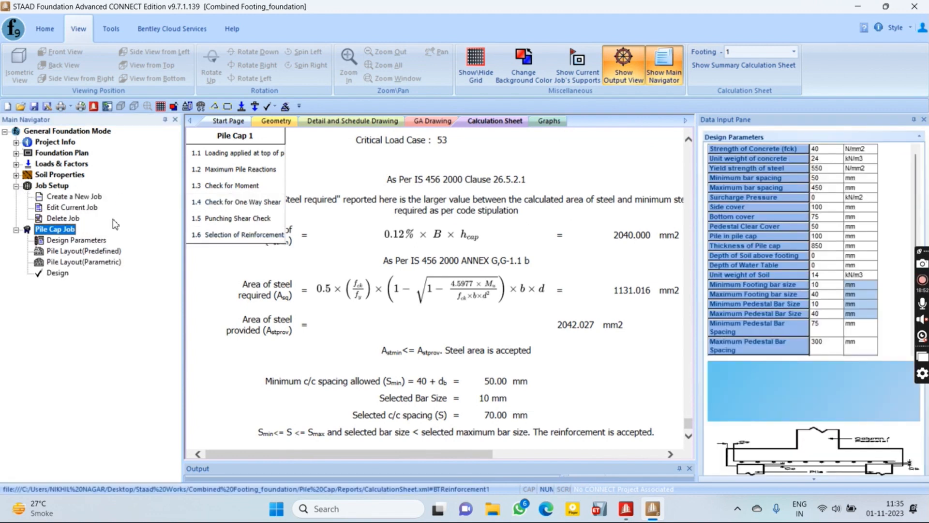
click(70, 208)
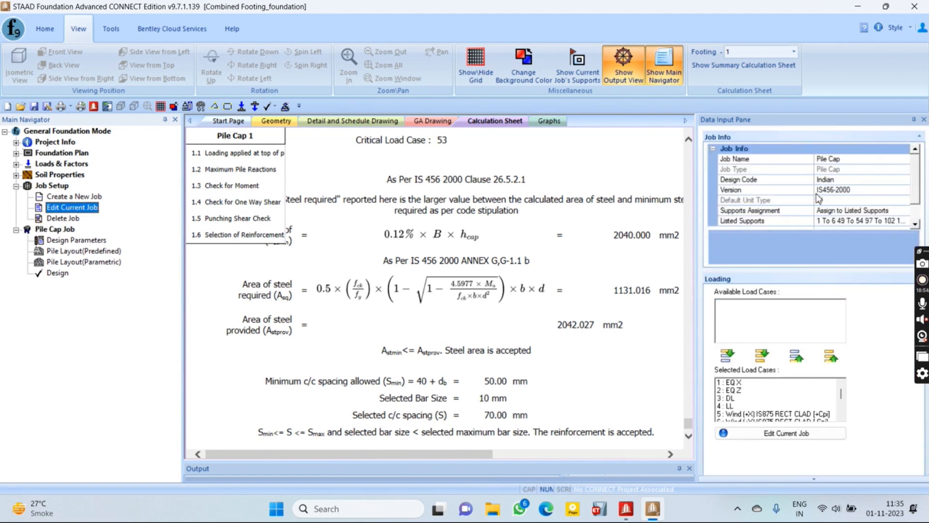
scroll(820, 200, up, 1)
click(57, 239)
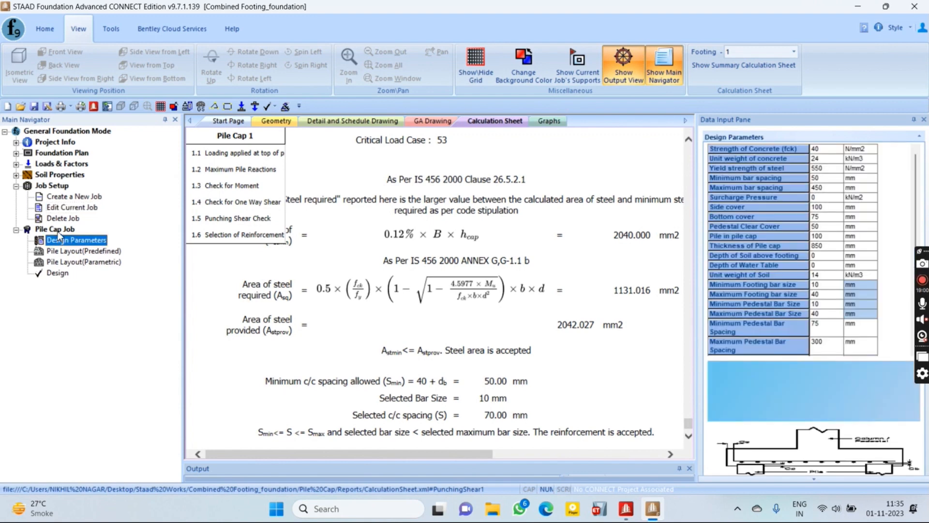
click(57, 232)
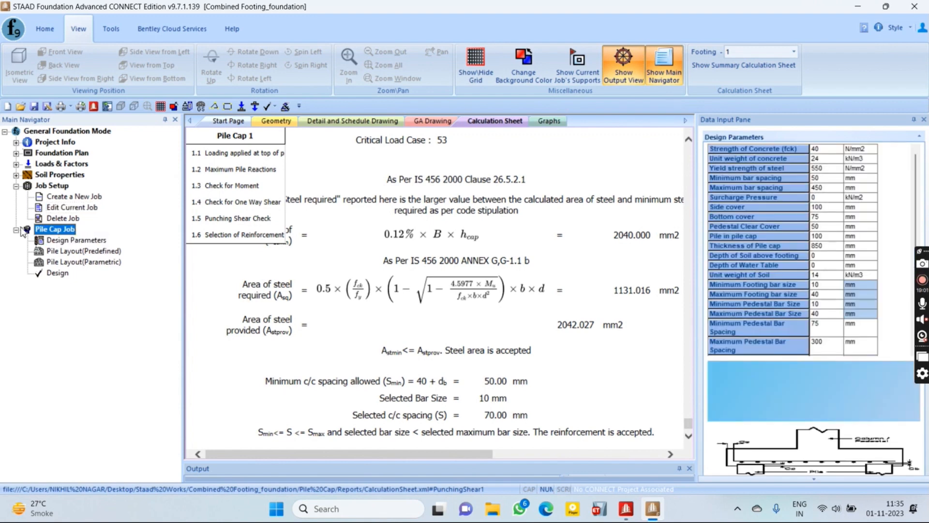
Look over the foundation geometry with its numbered supports and the general arrangement drawing of the pile cap job.
click(276, 121)
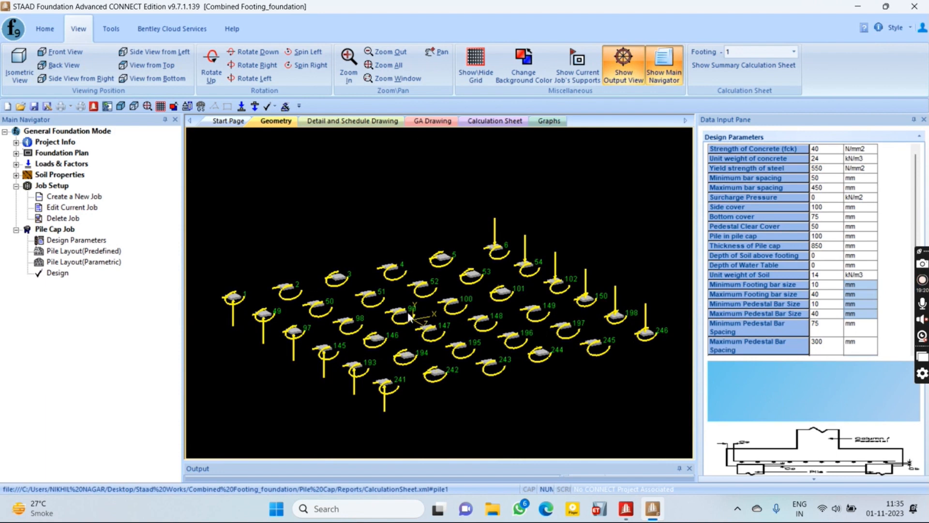
mouse_move(400, 317)
click(483, 120)
click(433, 120)
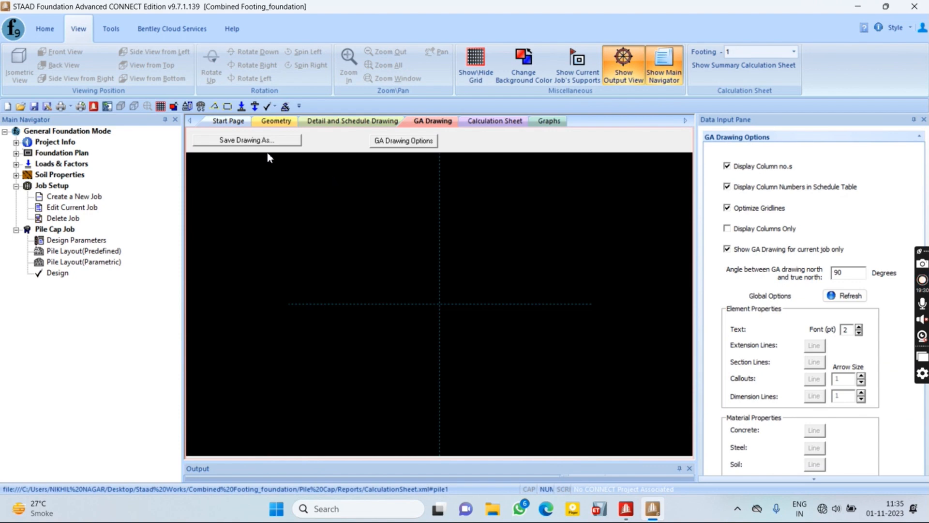
Show the detail drawing for footing 2 and examine its pile layout plans and elevation section.
click(354, 122)
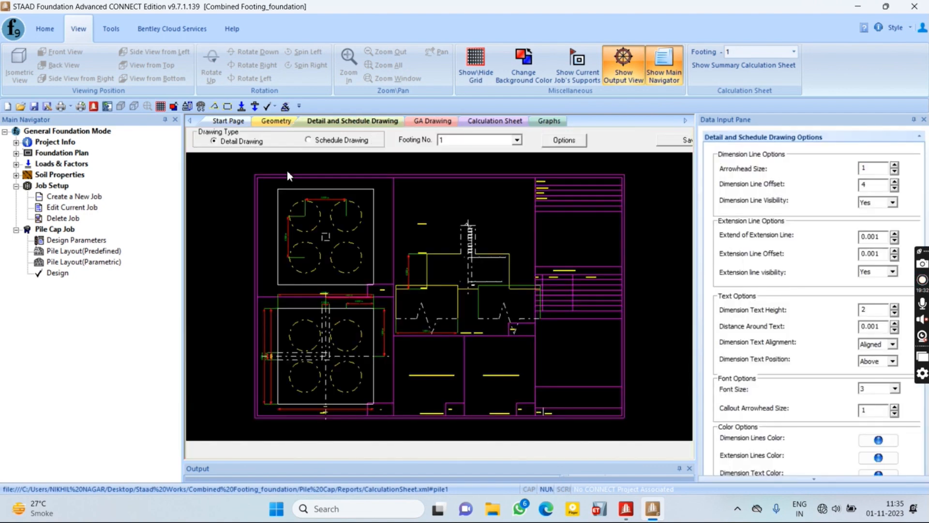
click(517, 140)
click(504, 157)
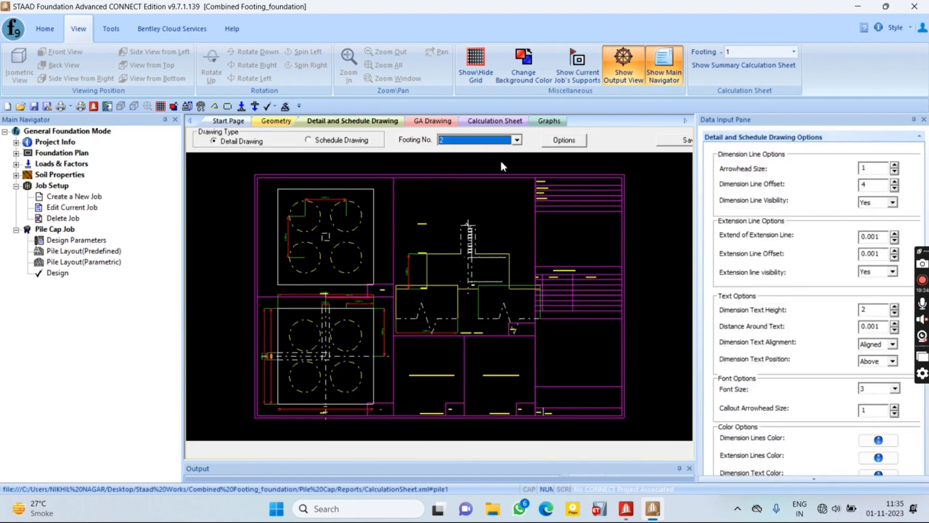
click(442, 219)
scroll(362, 278, up, 4)
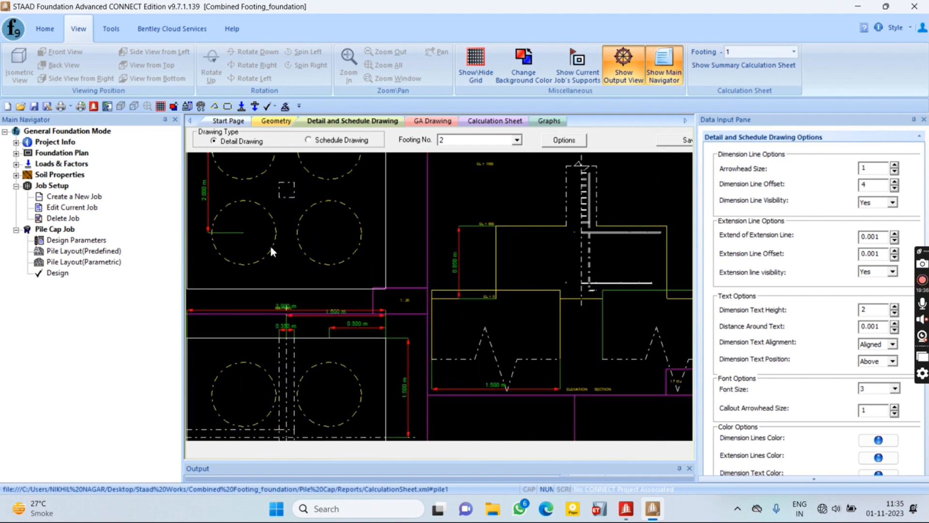
middle_drag(279, 231, 332, 322)
scroll(331, 321, down, 5)
middle_drag(559, 404, 495, 314)
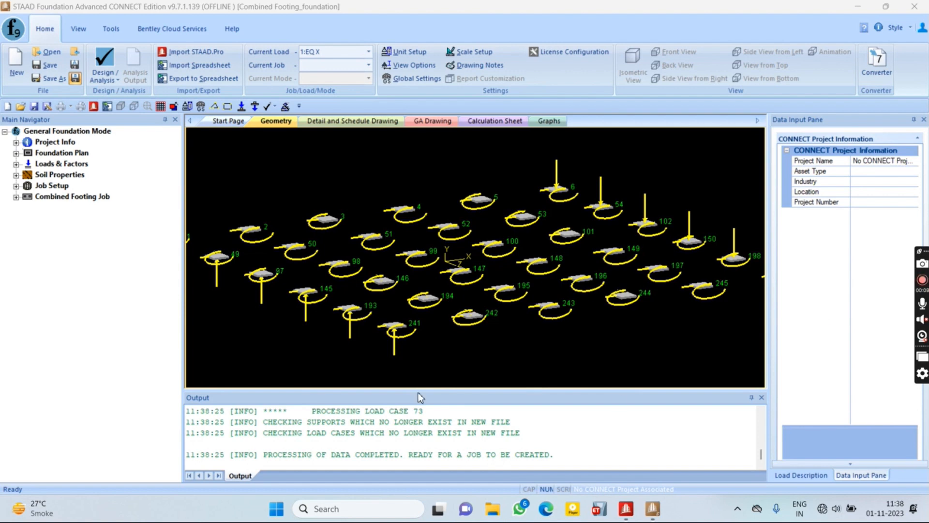
Begin a new foundation job in the Combined Footing_foundation project and open the choice of job type.
click(16, 186)
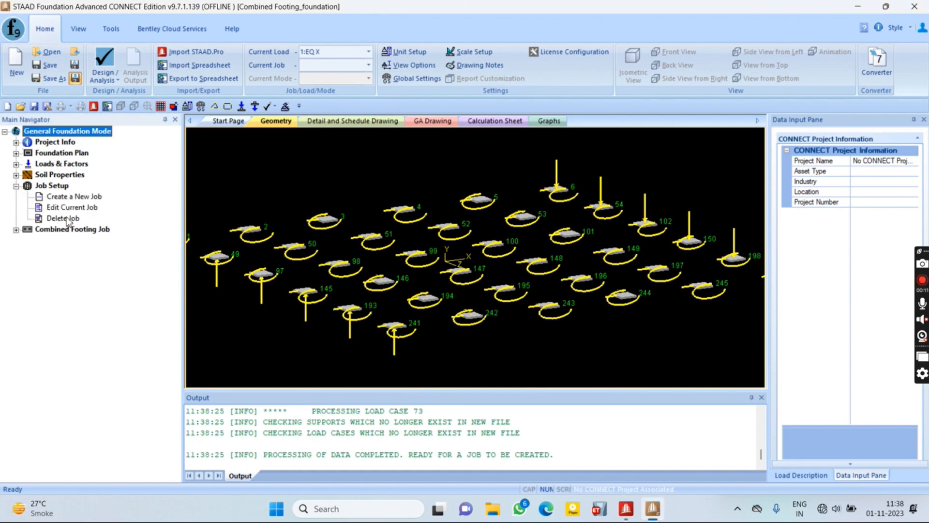
click(72, 198)
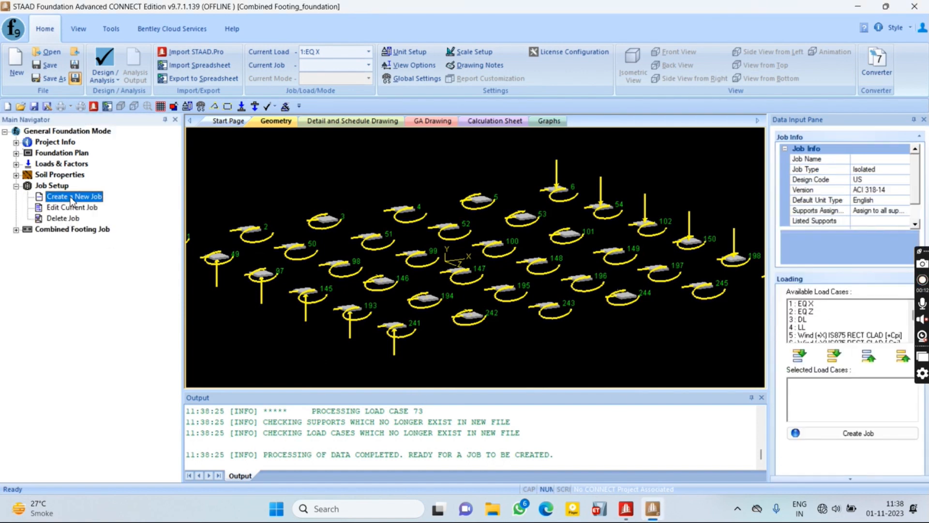
click(881, 169)
click(906, 170)
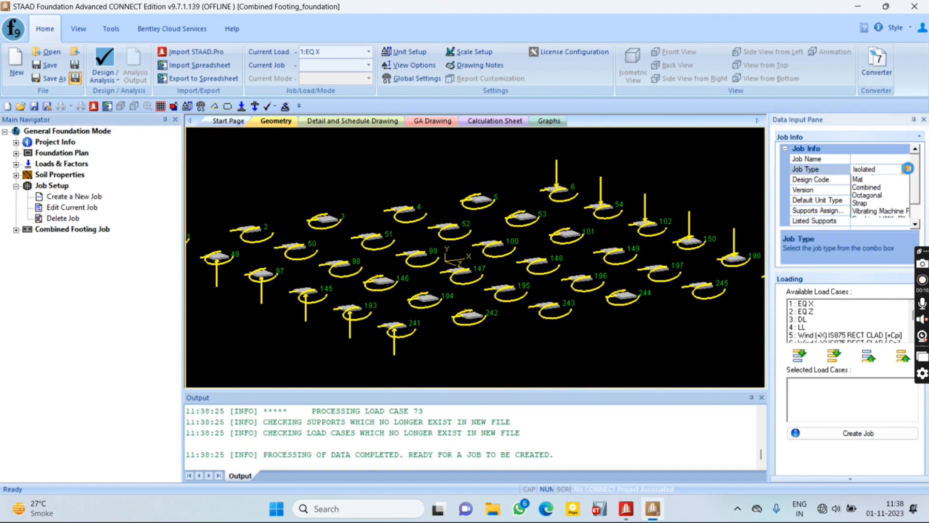